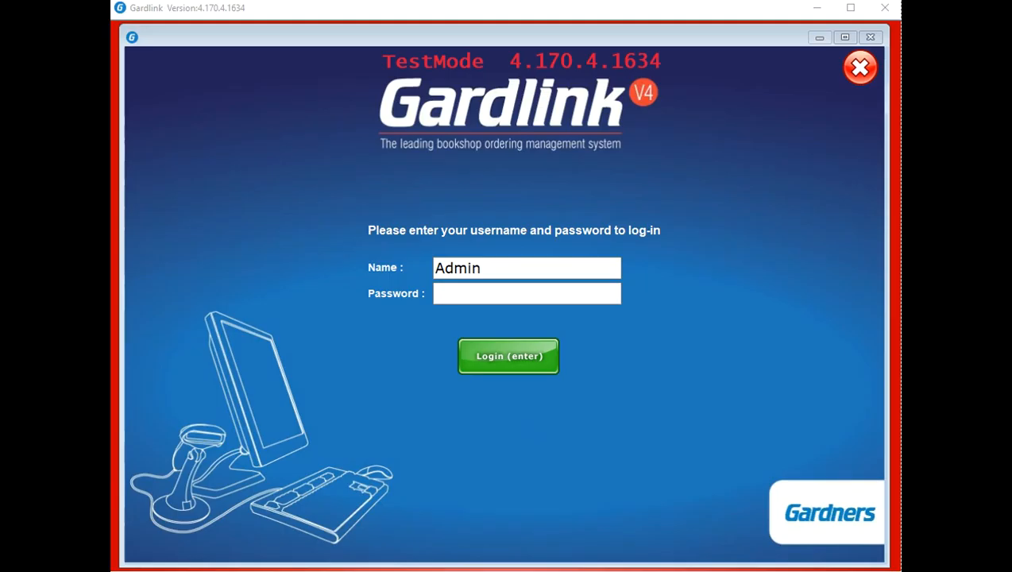
# Log into Gardlink as Admin with the account password
pyautogui.click(447, 292)
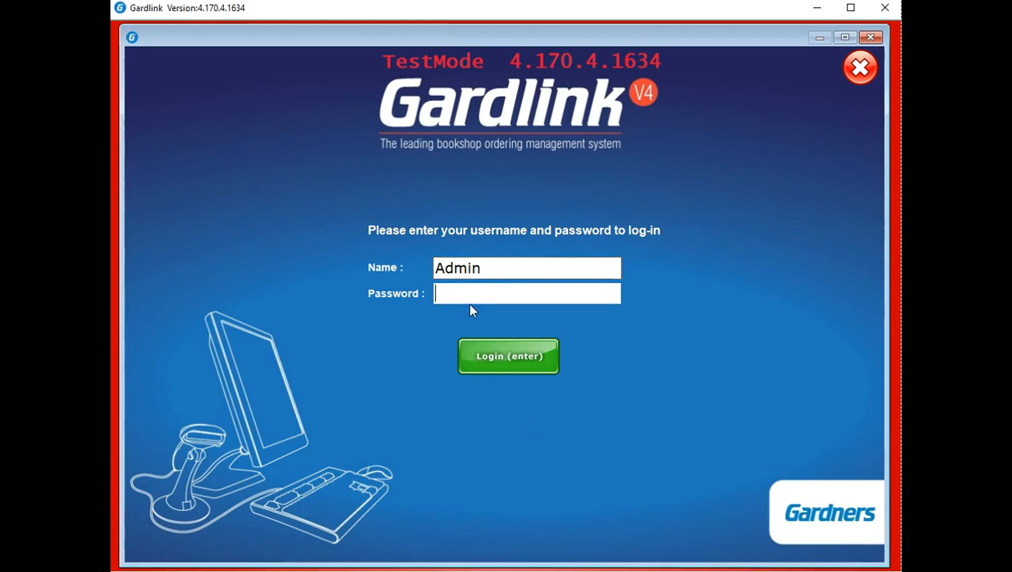
pyautogui.write('***')
pyautogui.press('Return')
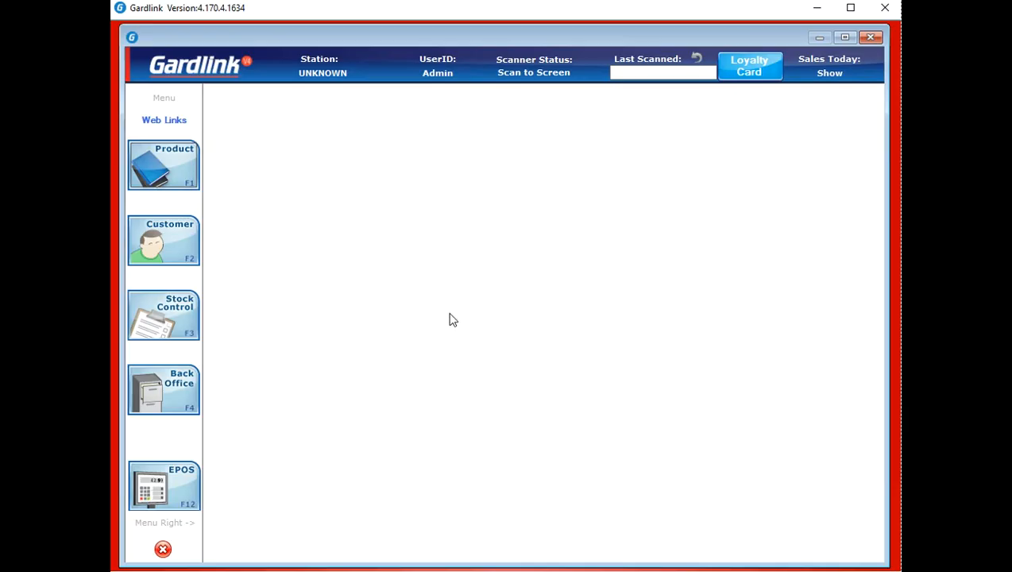
# Look through the Product, Stock Control and Back Office menus, then go to Product Search
pyautogui.click(192, 183)
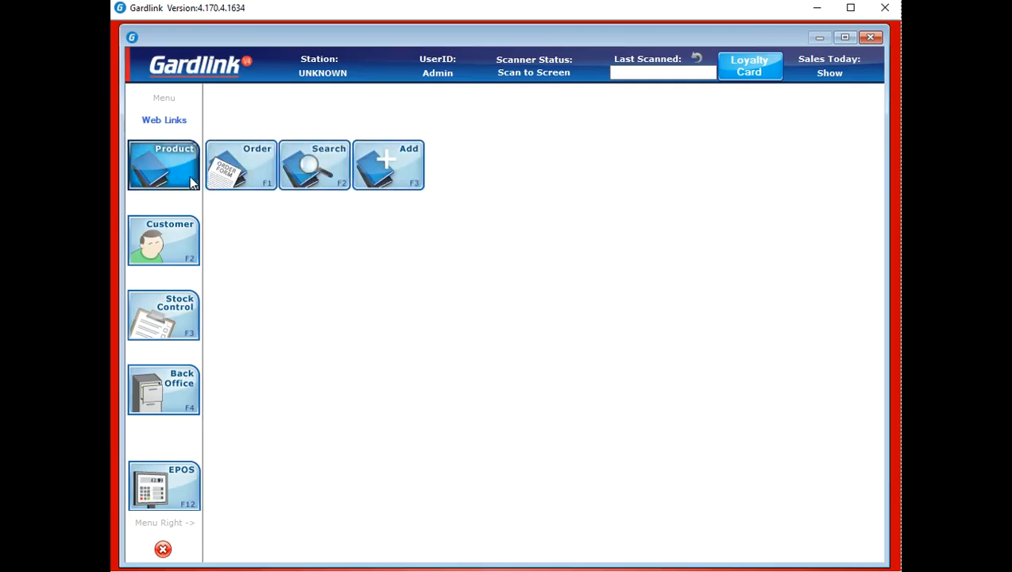
pyautogui.click(188, 227)
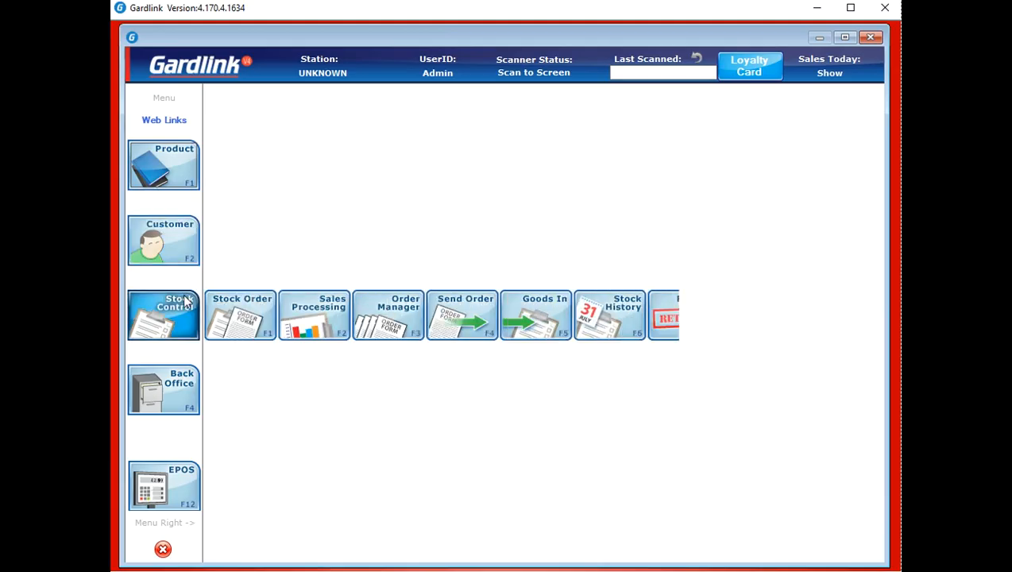
pyautogui.click(182, 381)
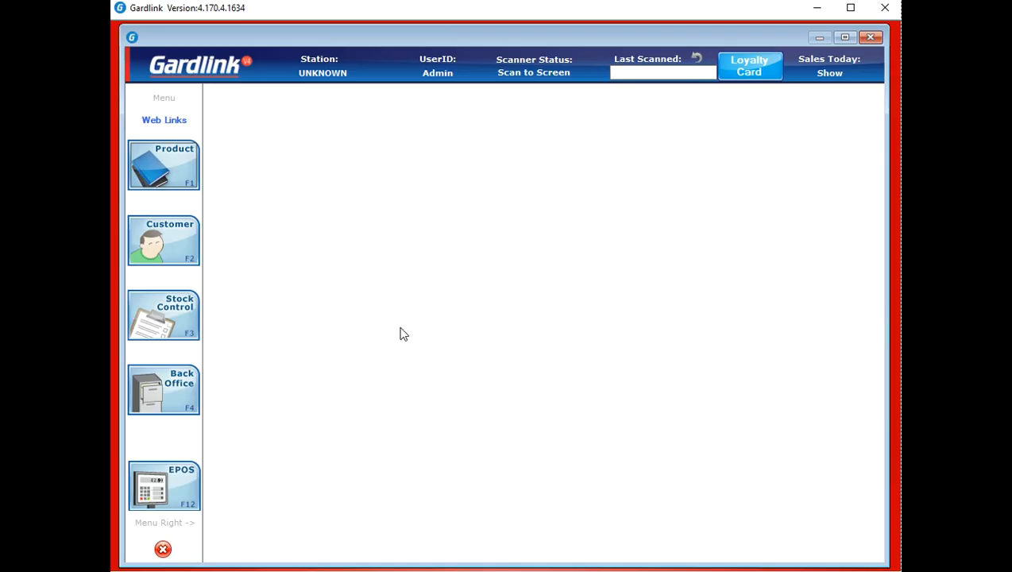
pyautogui.click(183, 173)
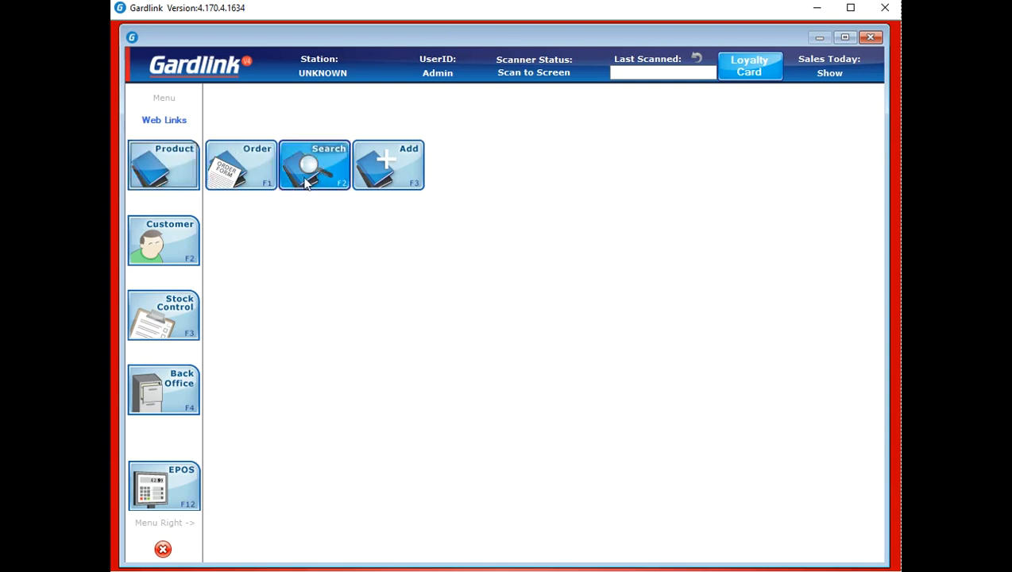
pyautogui.click(305, 182)
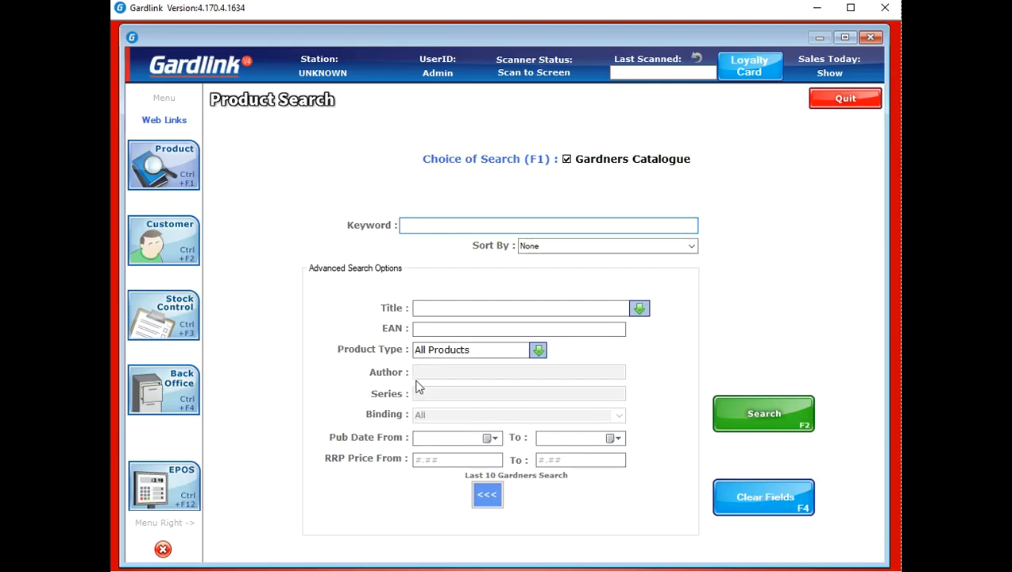
# Search the Gardners Catalogue for the keyword 'tree', returning 36591 titles
pyautogui.click(411, 225)
pyautogui.write('tree')
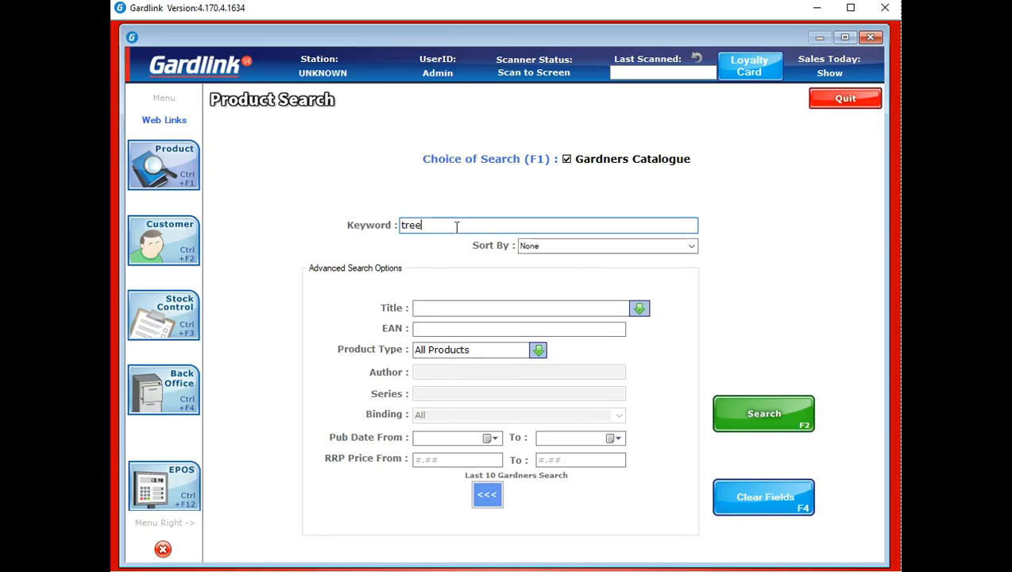
pyautogui.click(782, 410)
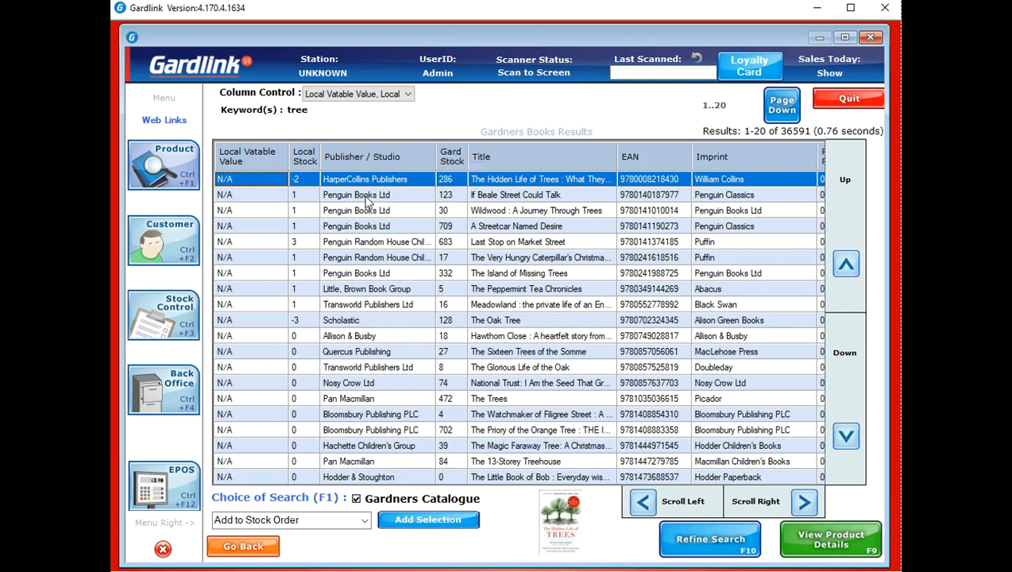
# Review Last Stop on Market Street's description, pricing (RRP £6.99, 42% discount) and overview
pyautogui.click(346, 243)
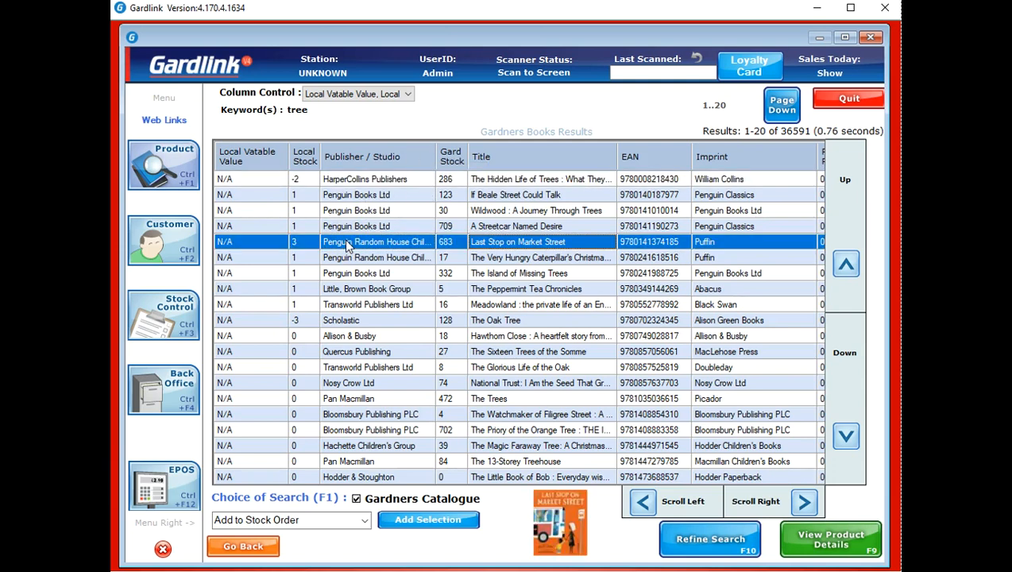
pyautogui.doubleClick(531, 243)
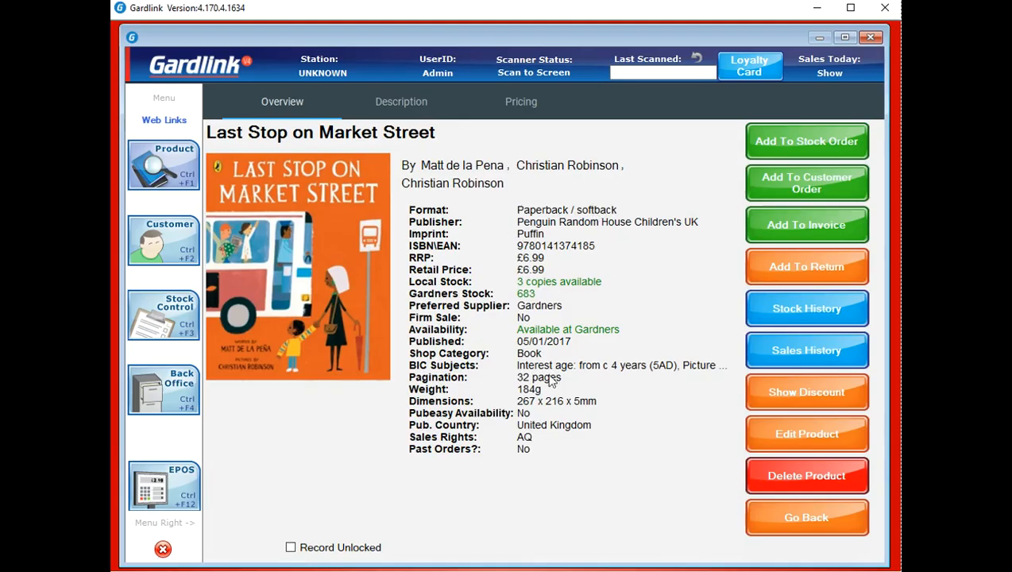
pyautogui.click(381, 109)
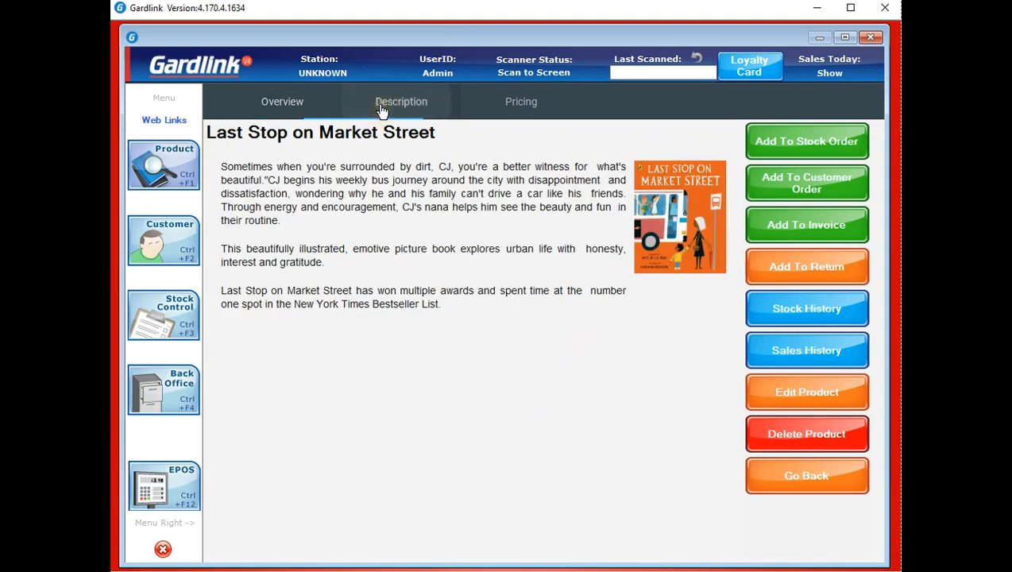
pyautogui.click(524, 113)
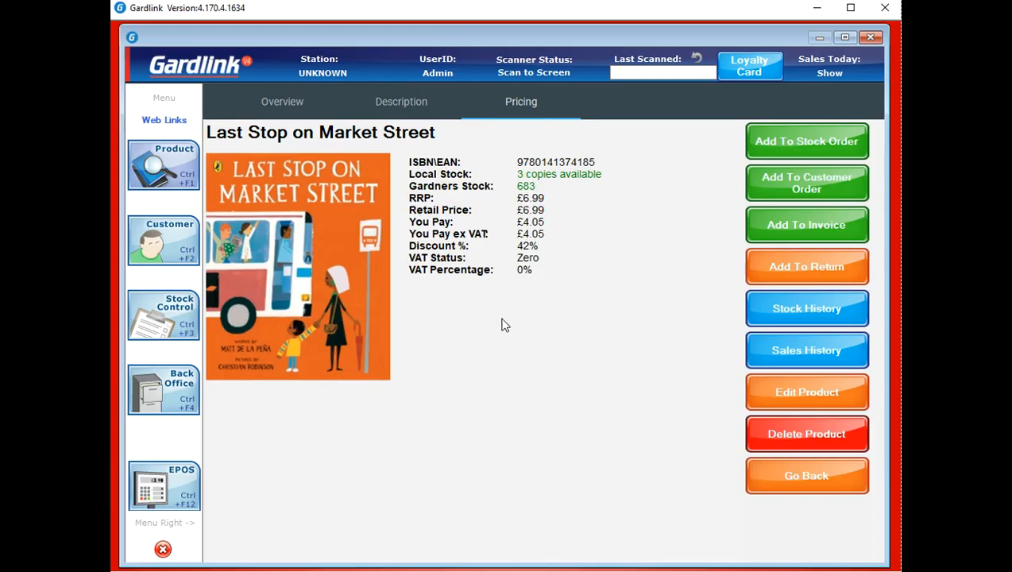
pyautogui.click(271, 103)
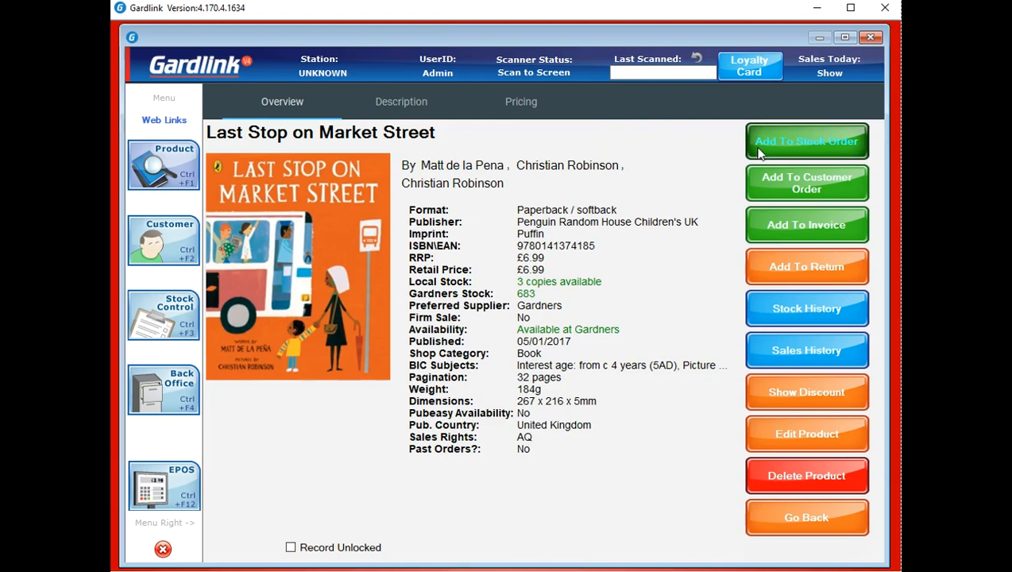
# Add Last Stop on Market Street to the stock order and search the catalogue for 'fish'
pyautogui.click(826, 141)
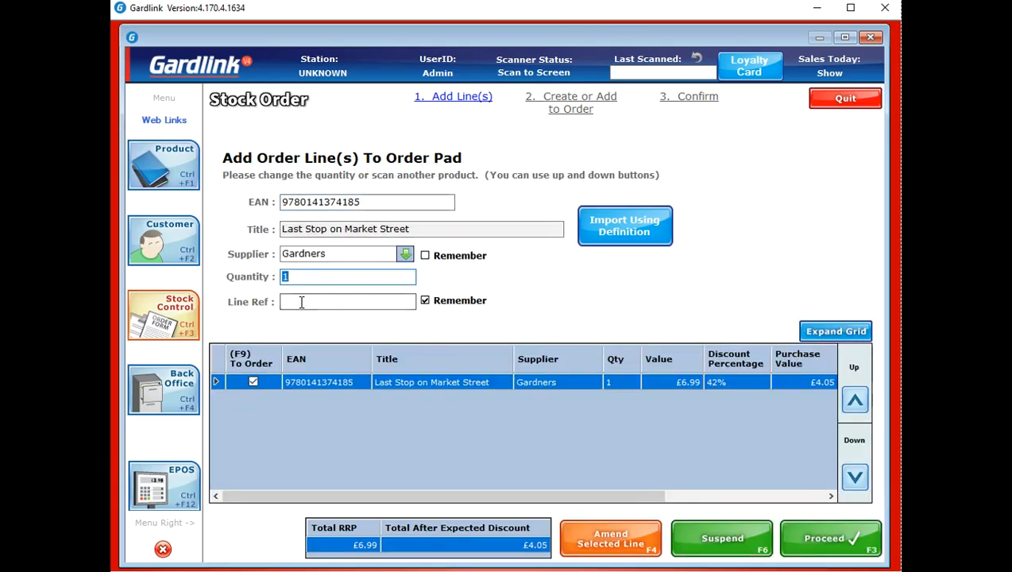
pyautogui.press('Return')
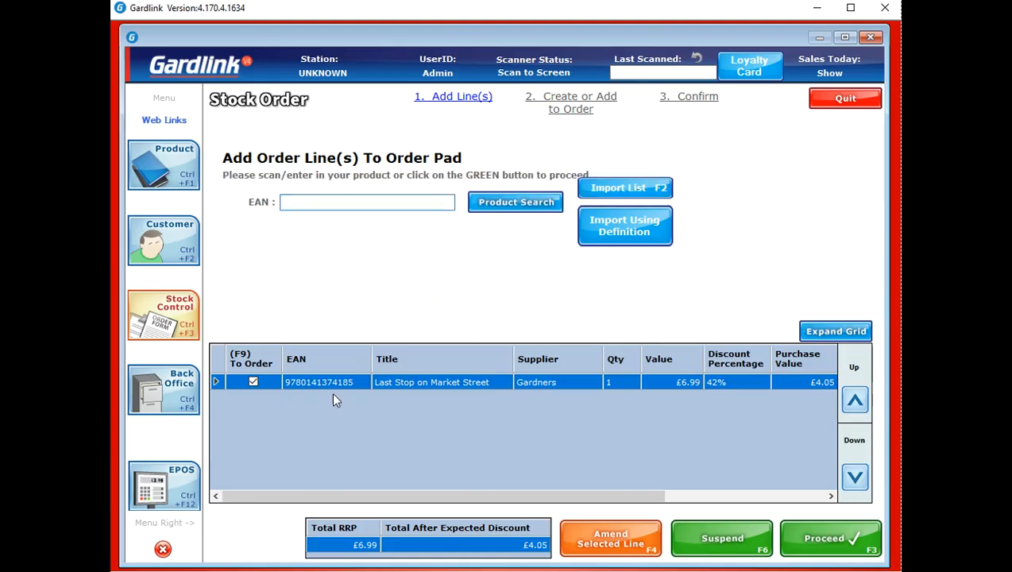
pyautogui.click(188, 167)
pyautogui.click(332, 180)
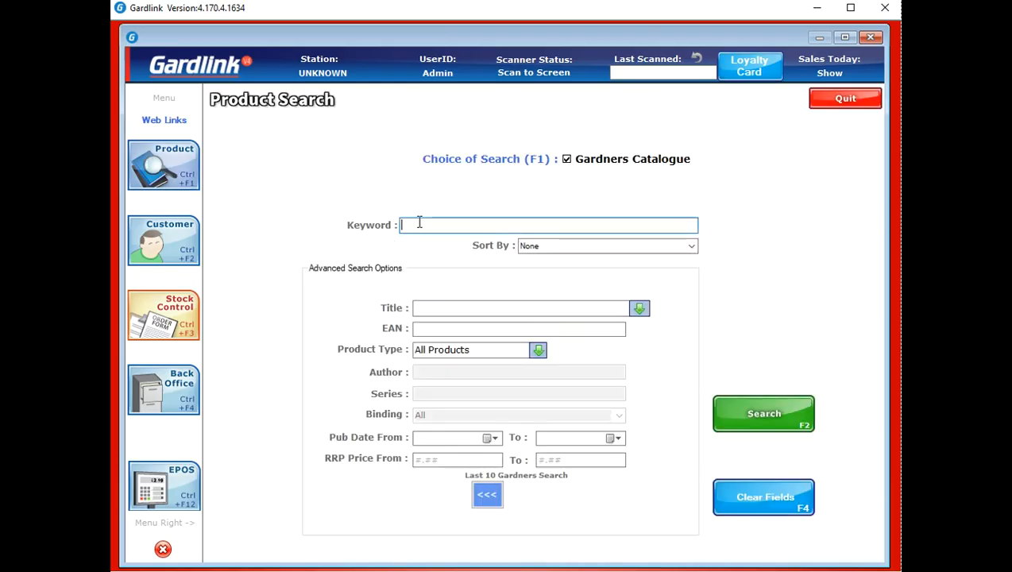
pyautogui.write('fish')
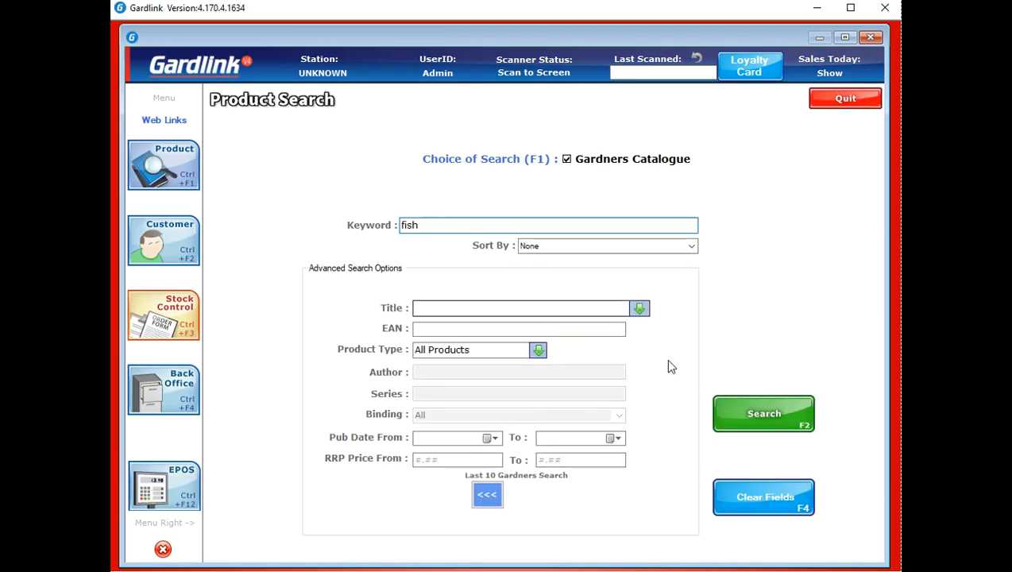
pyautogui.click(740, 410)
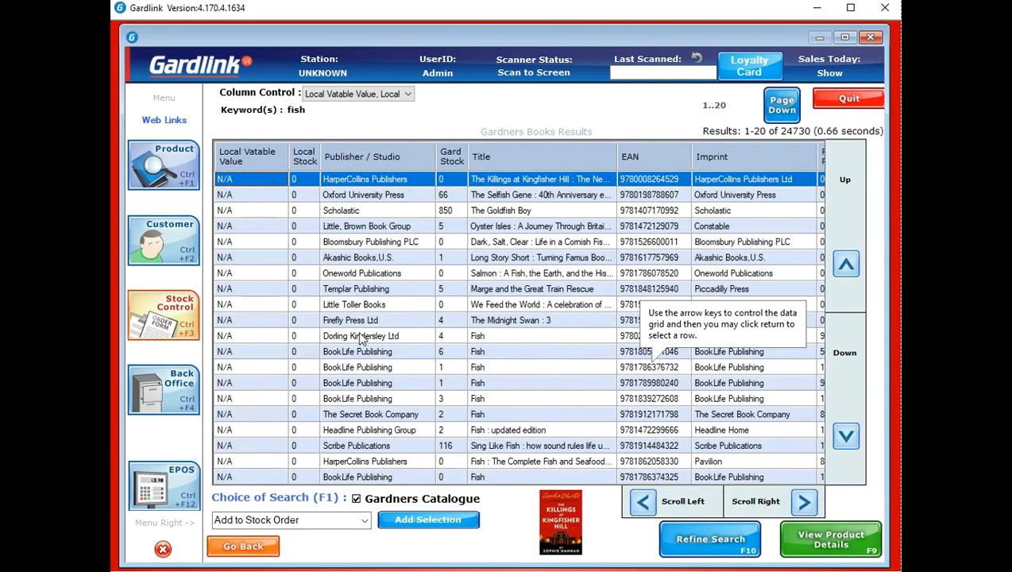
# Add the BookLife Publishing Fish title to the stock order, totalling £12.98 RRP
pyautogui.click(368, 353)
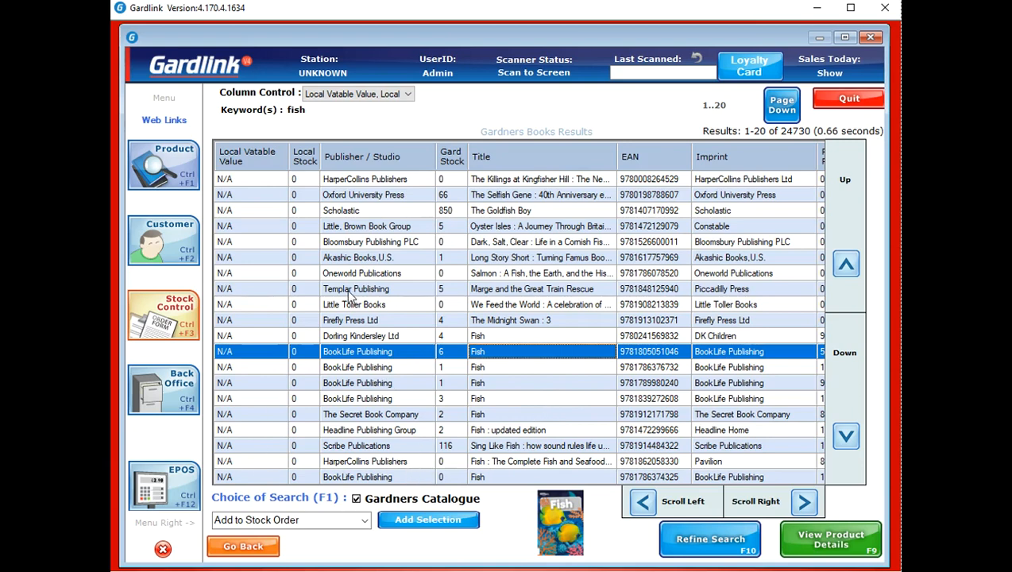
pyautogui.click(365, 521)
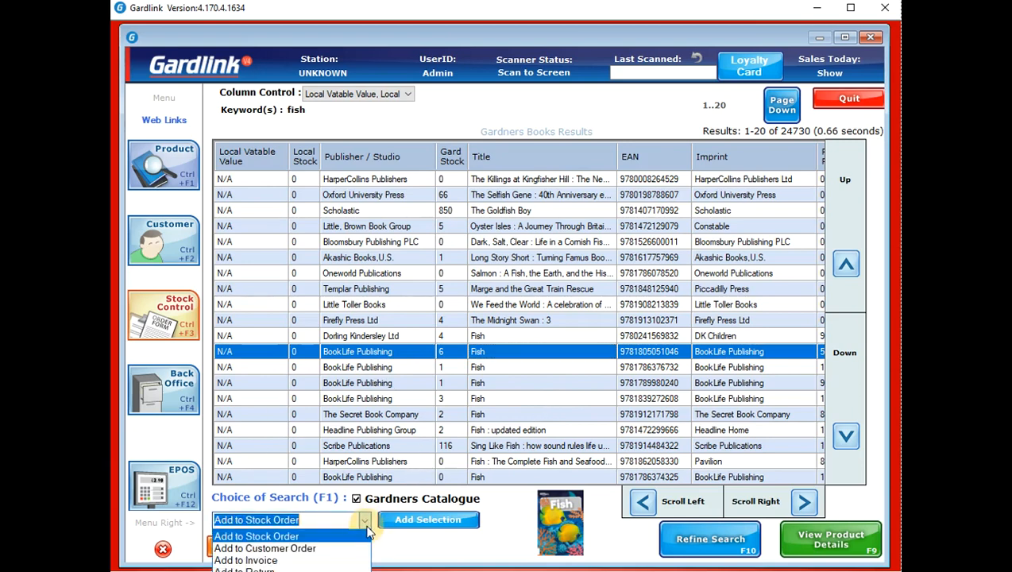
pyautogui.click(254, 540)
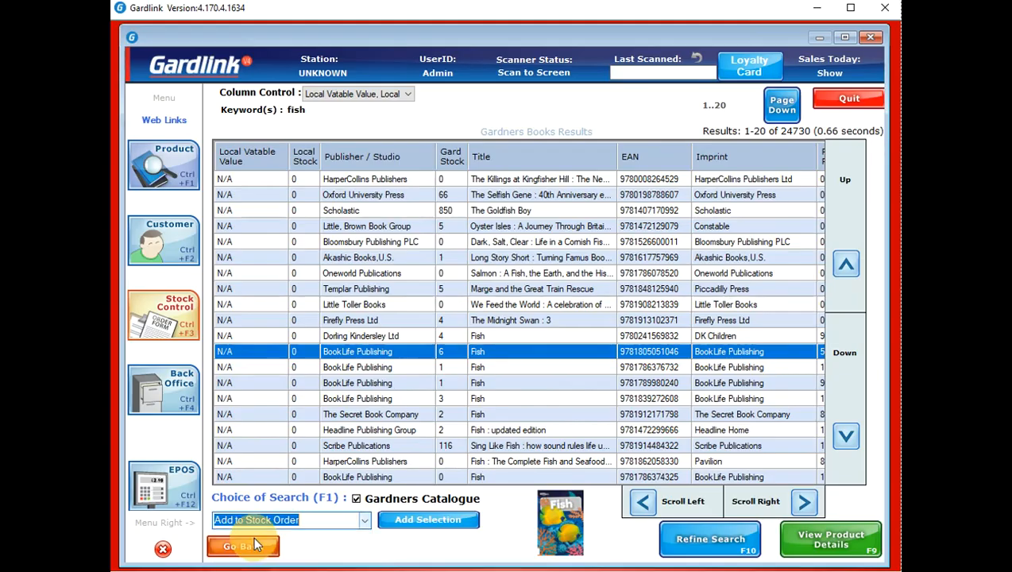
pyautogui.click(410, 522)
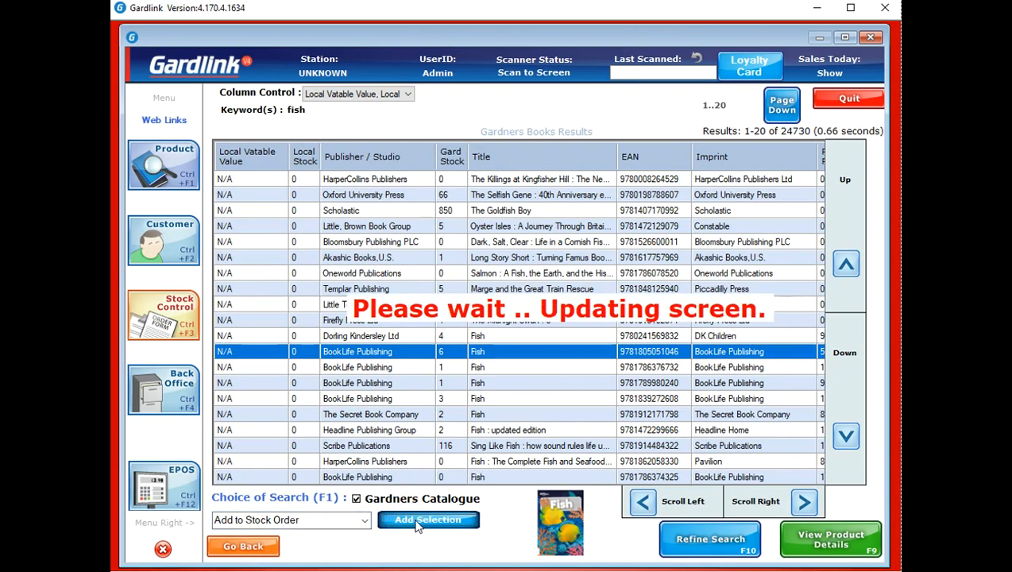
pyautogui.click(495, 385)
pyautogui.click(185, 327)
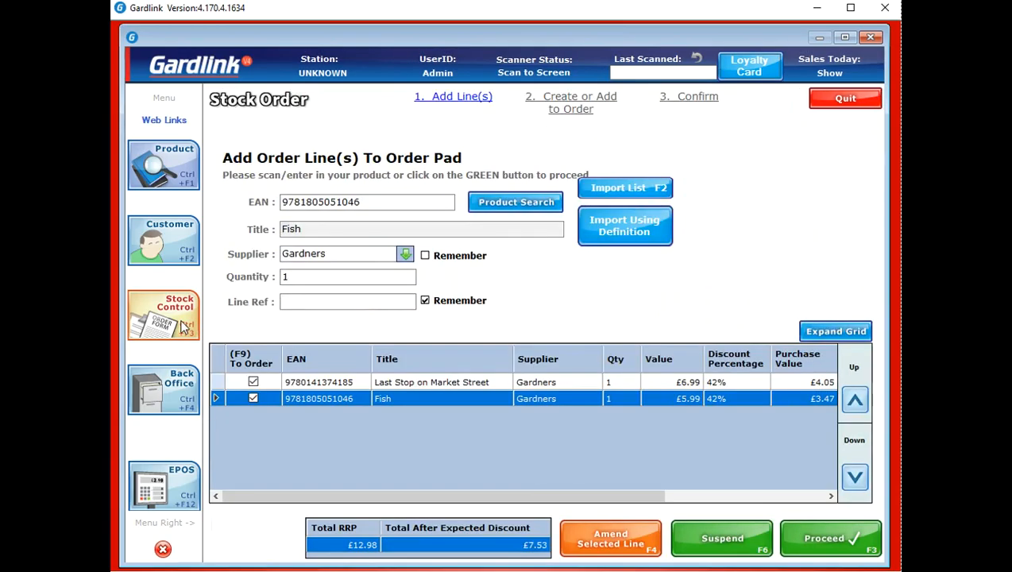
pyautogui.click(505, 468)
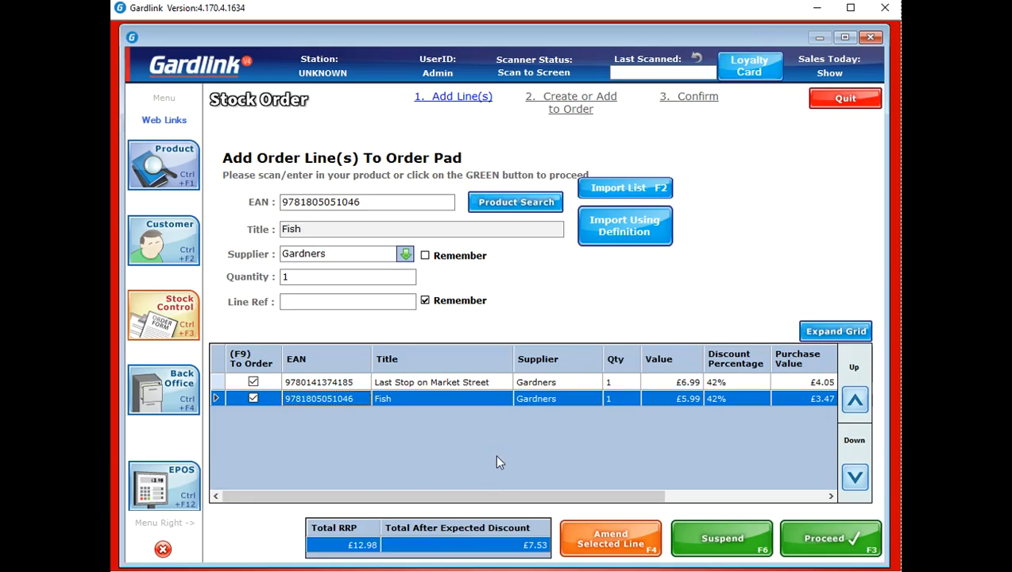
pyautogui.click(604, 195)
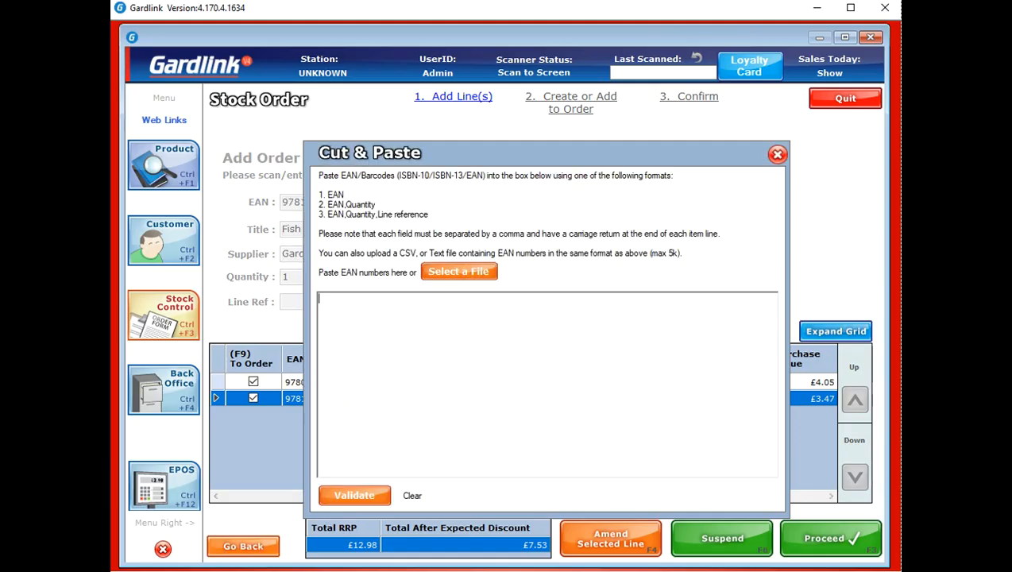
# Paste, validate and import the Avengers EAN list, raising the order's RRP to £332.39
pyautogui.hotkey('alt', 'Tab')
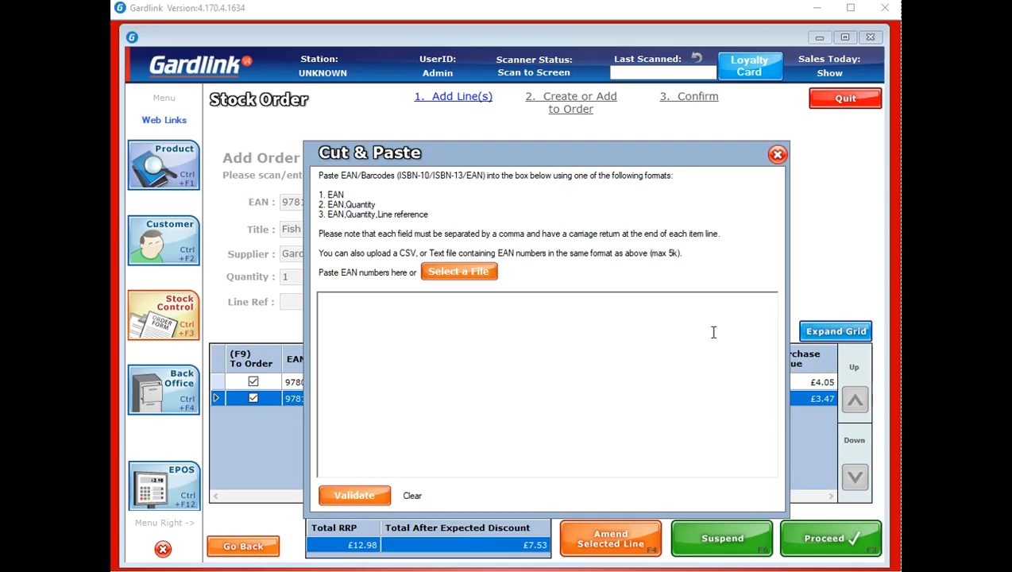
pyautogui.click(393, 328)
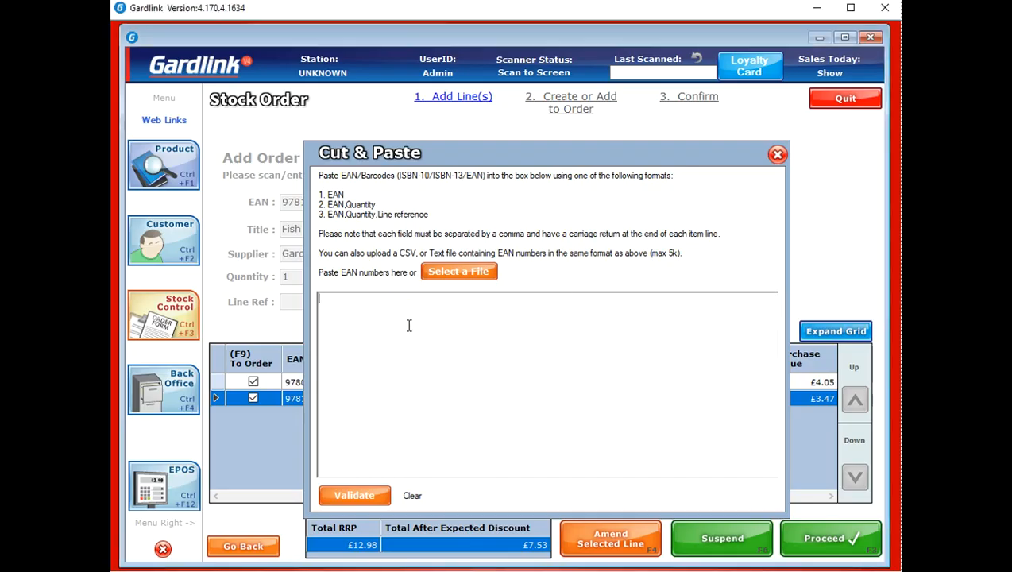
pyautogui.hotkey('ctrl', 'v')
pyautogui.click(373, 495)
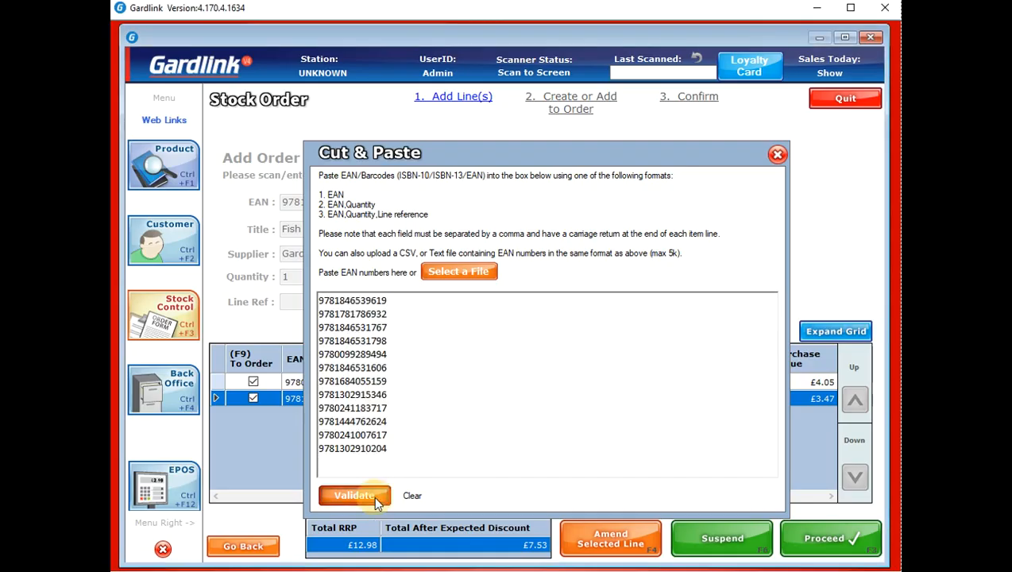
pyautogui.click(625, 495)
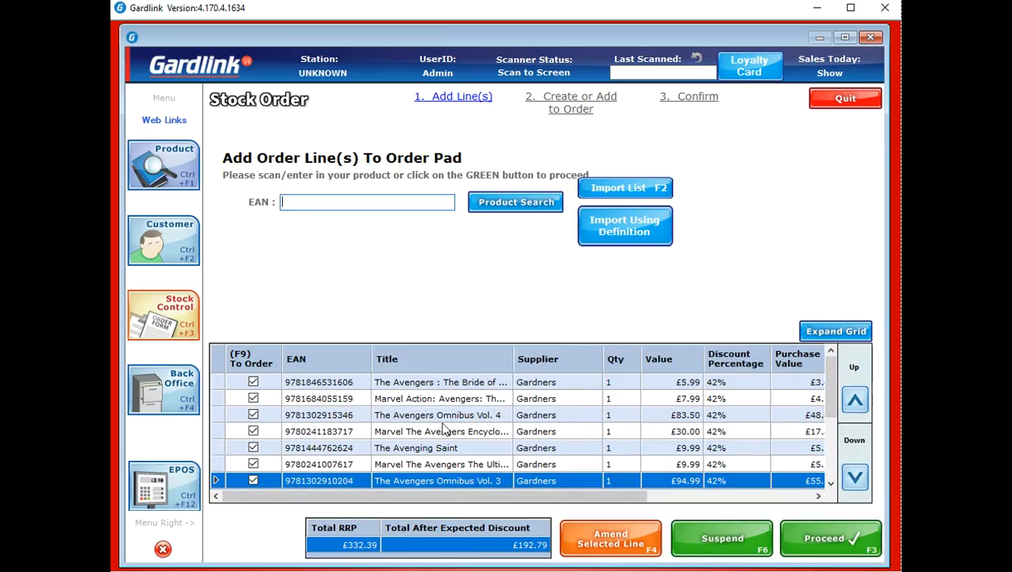
# Save the stock order as a new Gardners purchase order with reference 'order 1'
pyautogui.click(815, 529)
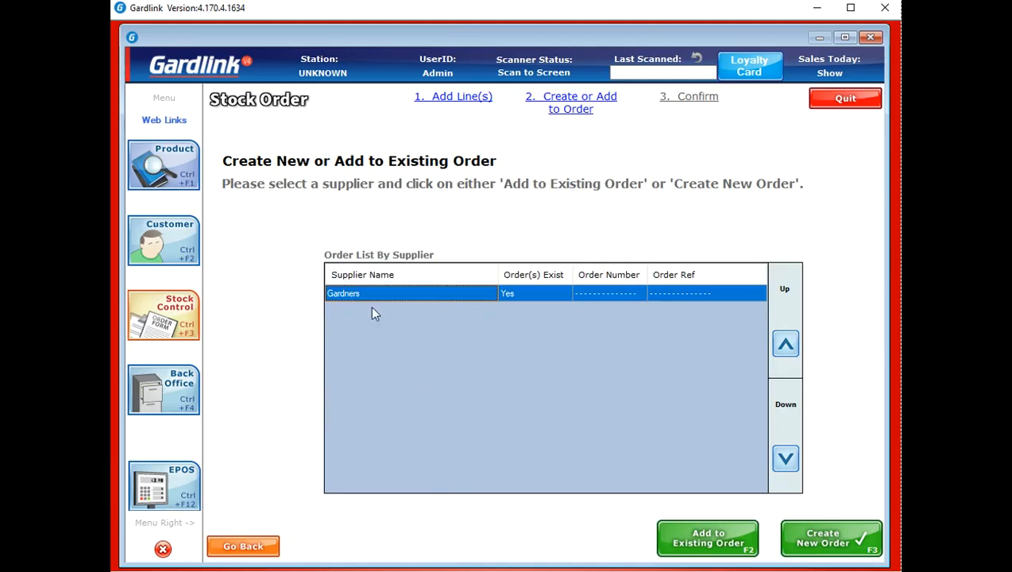
pyautogui.click(817, 541)
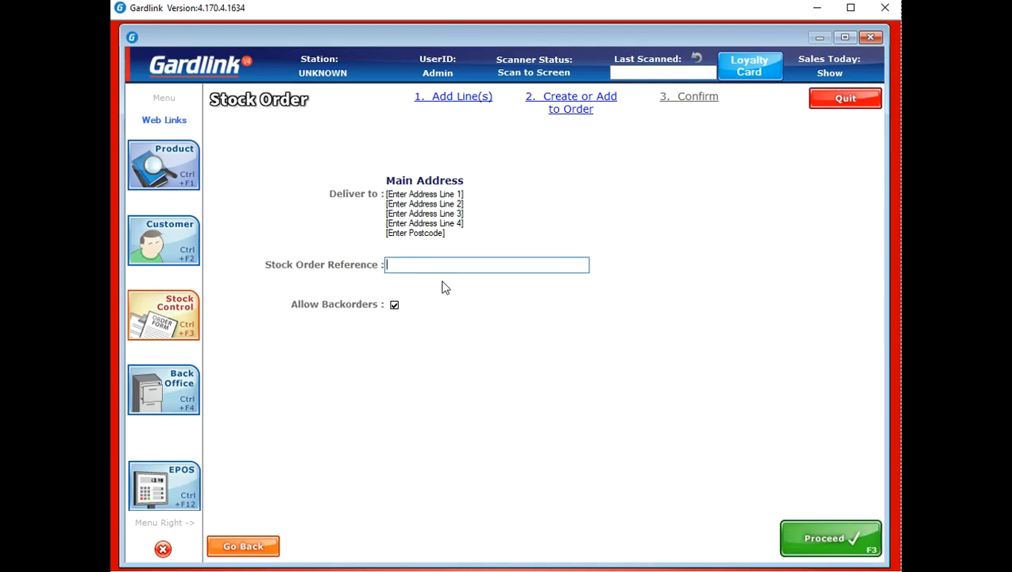
pyautogui.write('order 1')
pyautogui.click(809, 539)
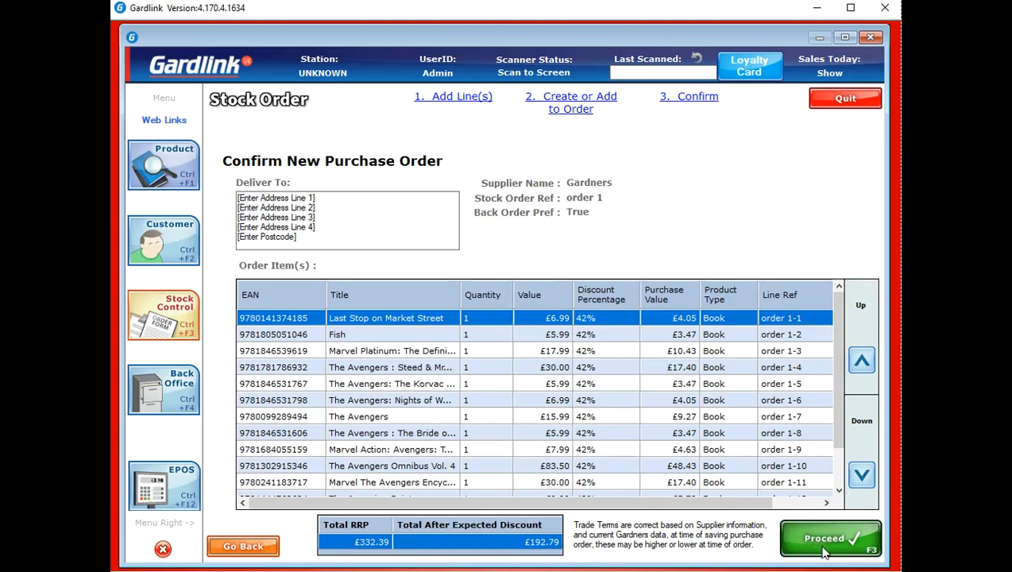
pyautogui.click(832, 543)
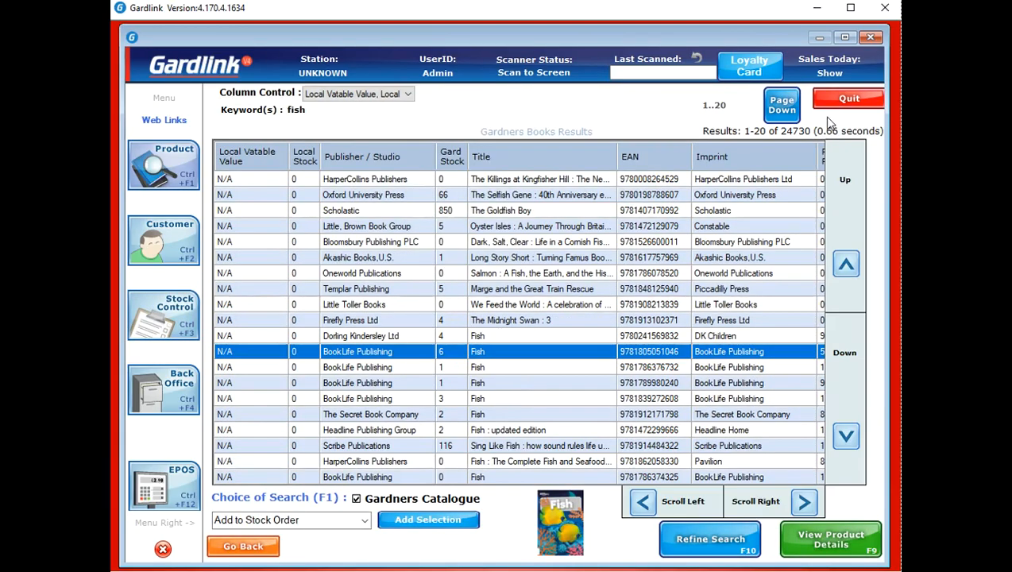
# Close the fish search results and bring up the Product options
pyautogui.click(859, 99)
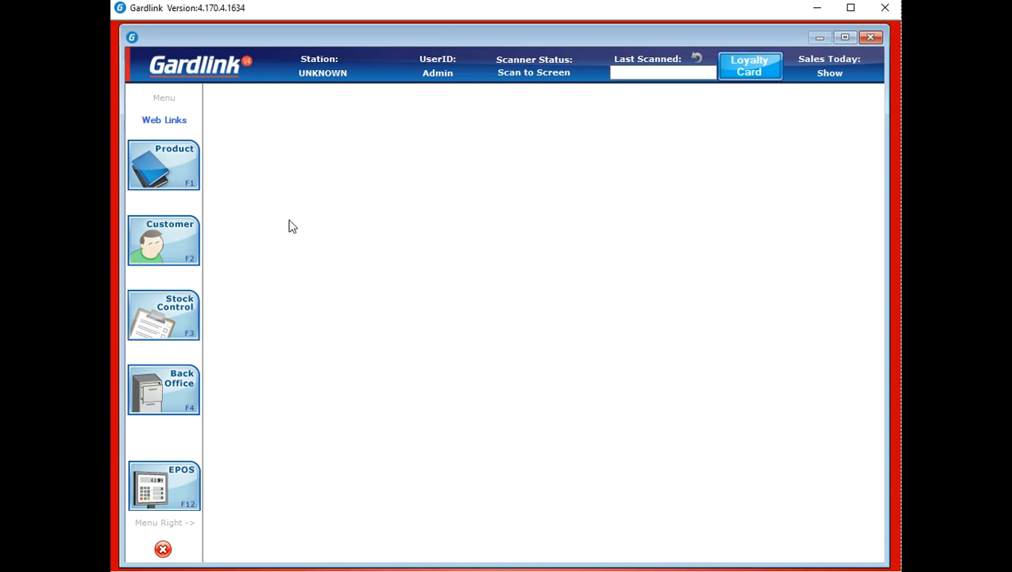
pyautogui.click(193, 178)
# Search the catalogue for 'harry potter' and pick the Dorling Kindersley LEGO Harry Potter title
pyautogui.click(312, 184)
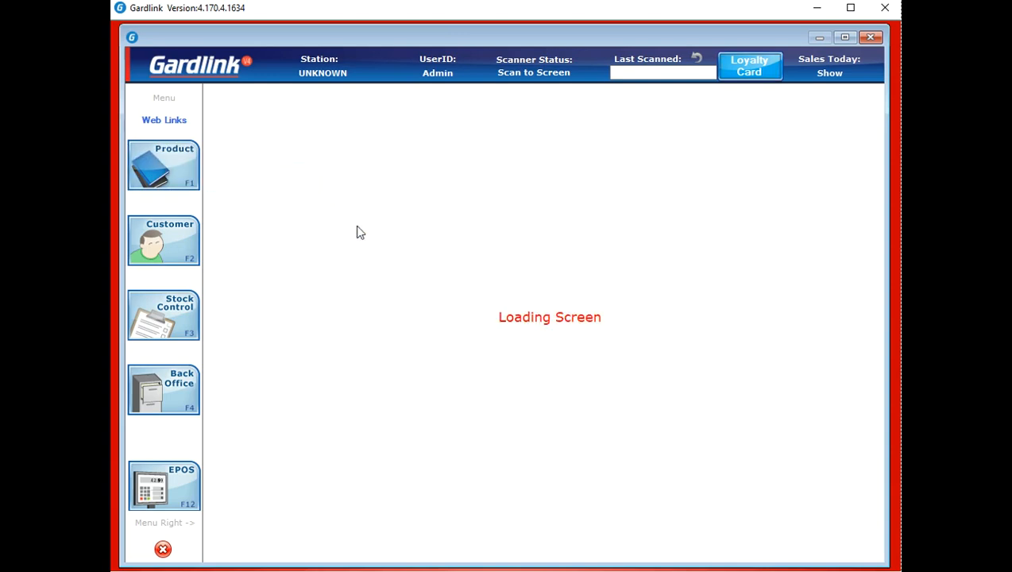
pyautogui.write('harry potter')
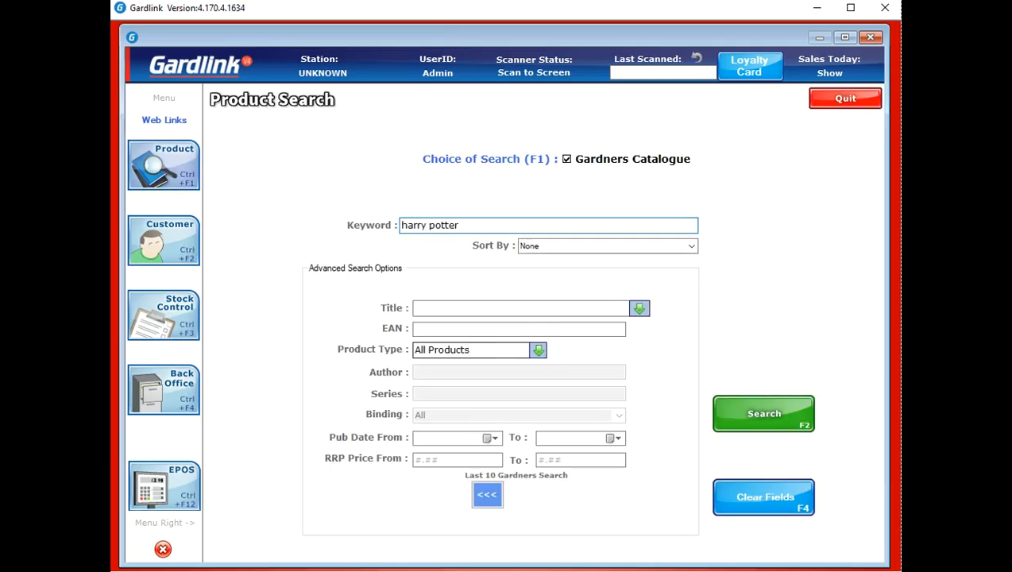
pyautogui.press('Return')
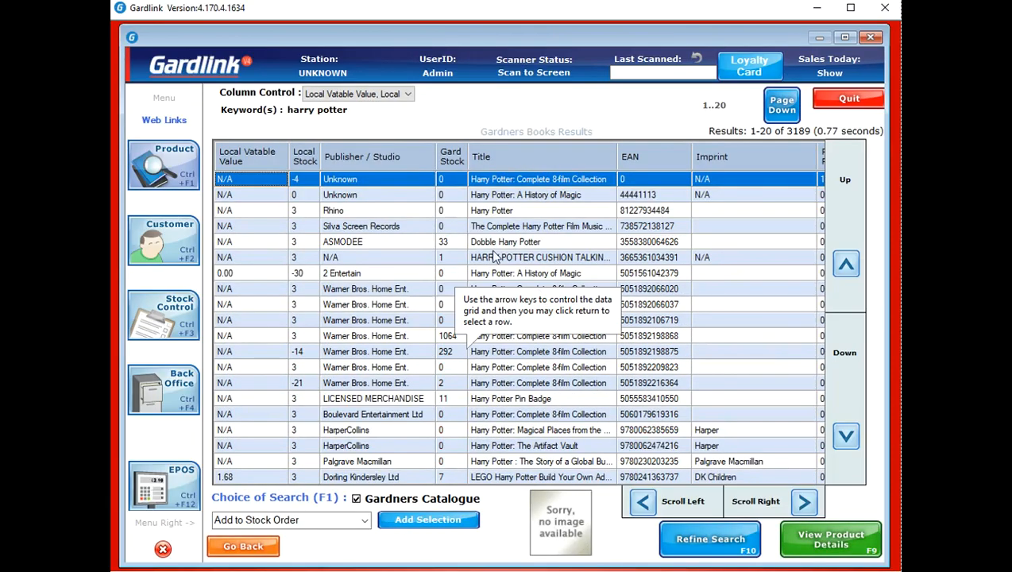
pyautogui.click(354, 477)
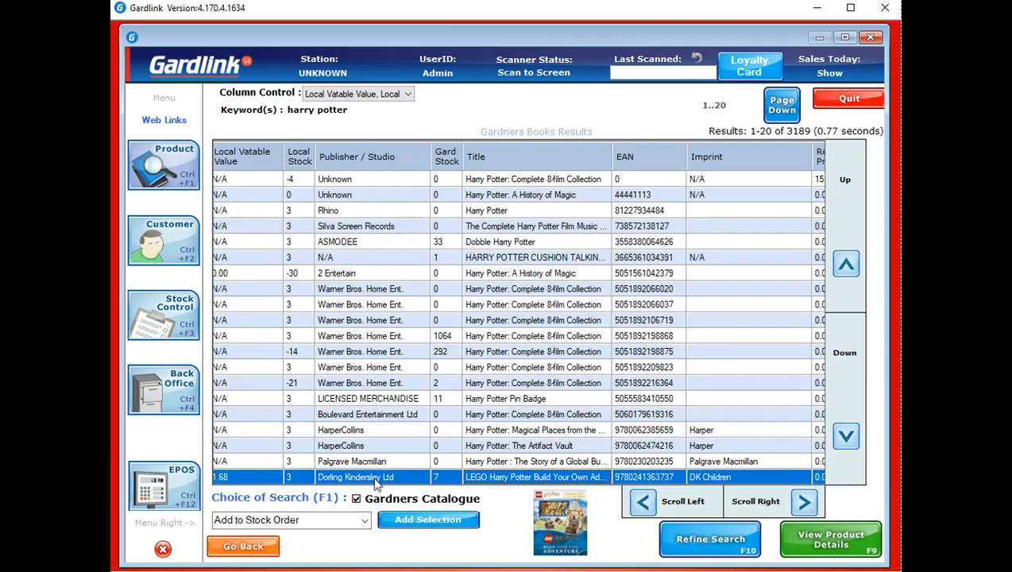
pyautogui.click(365, 520)
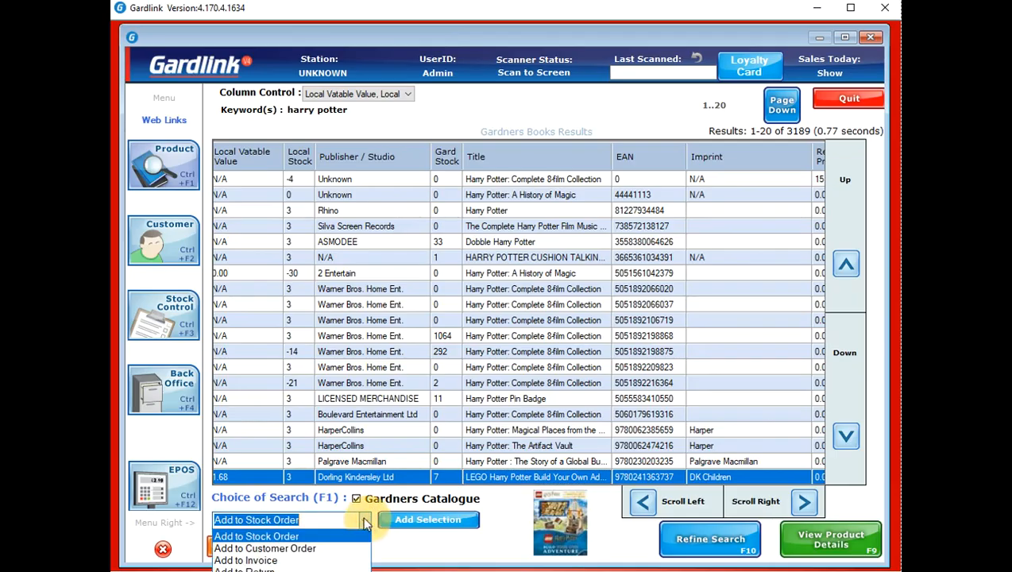
# Add the LEGO Harry Potter title (£19.99) to a customer order
pyautogui.click(244, 550)
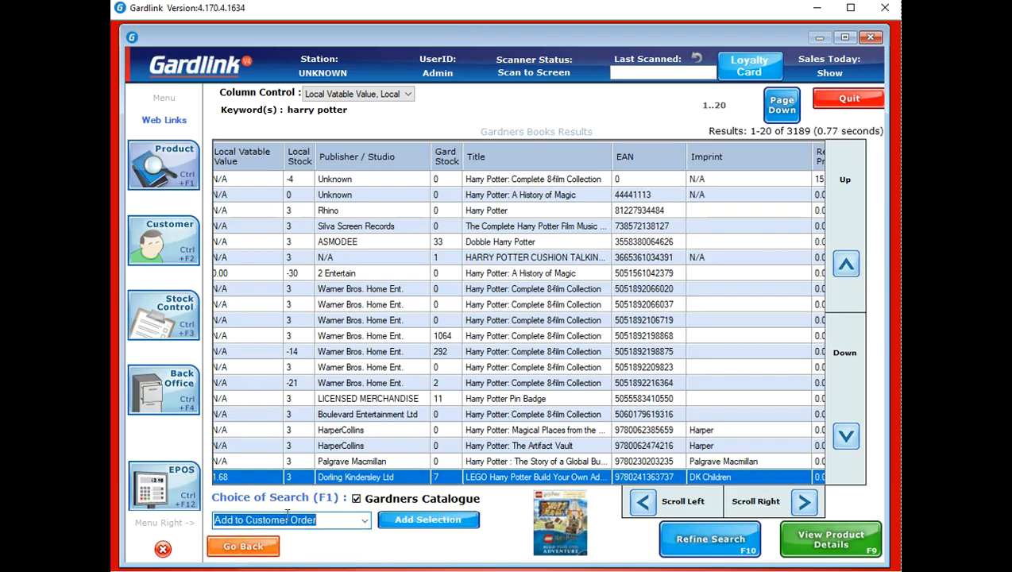
pyautogui.click(437, 522)
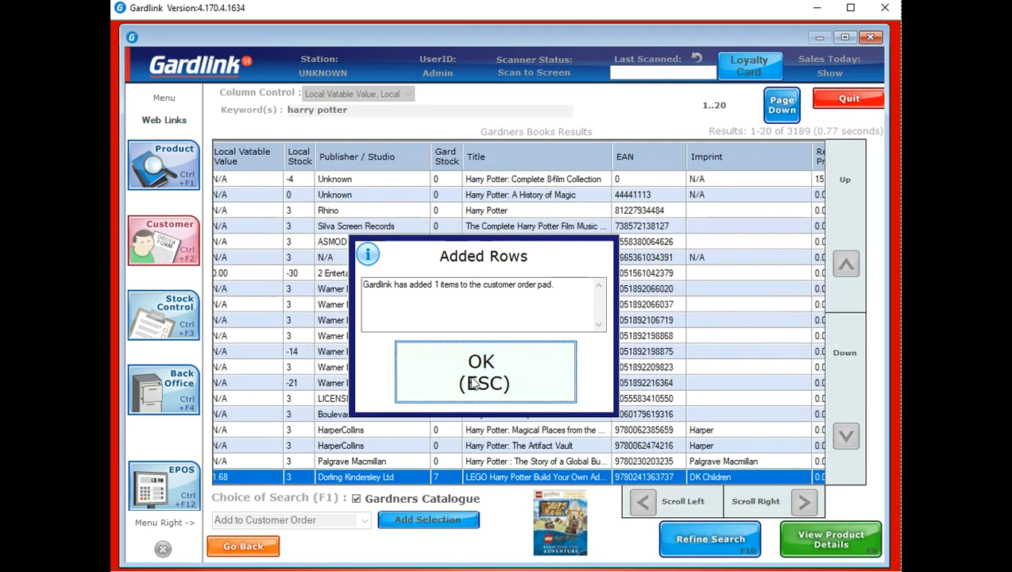
pyautogui.click(472, 382)
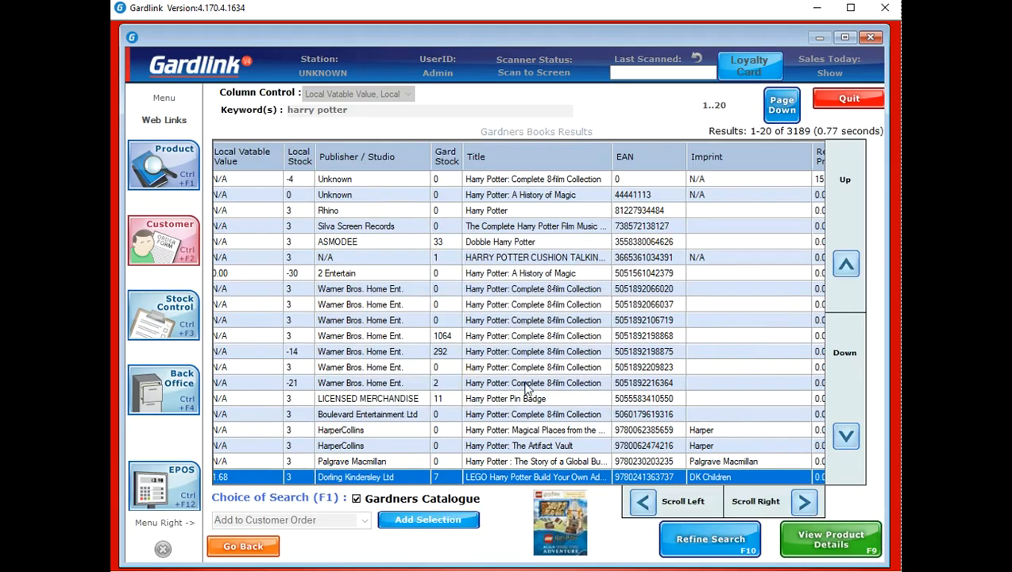
pyautogui.click(183, 247)
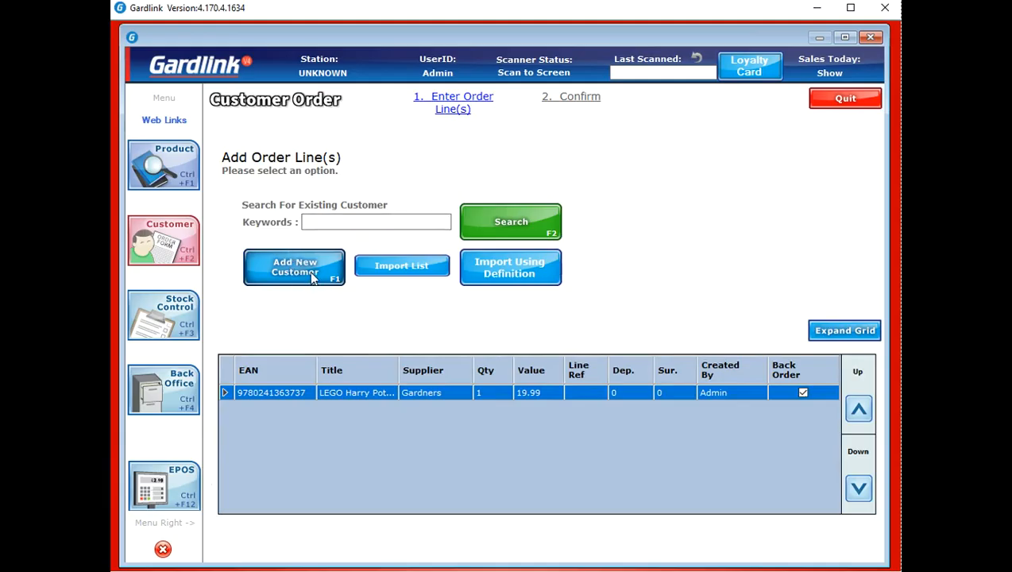
# Find the customer matching 'test' and display their details
pyautogui.click(328, 221)
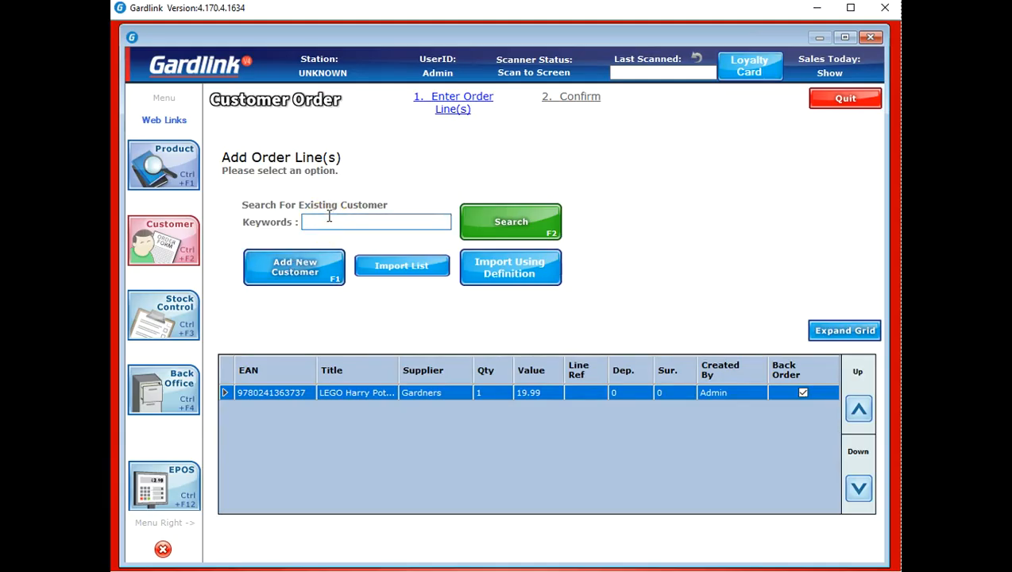
pyautogui.write('test')
pyautogui.press('Return')
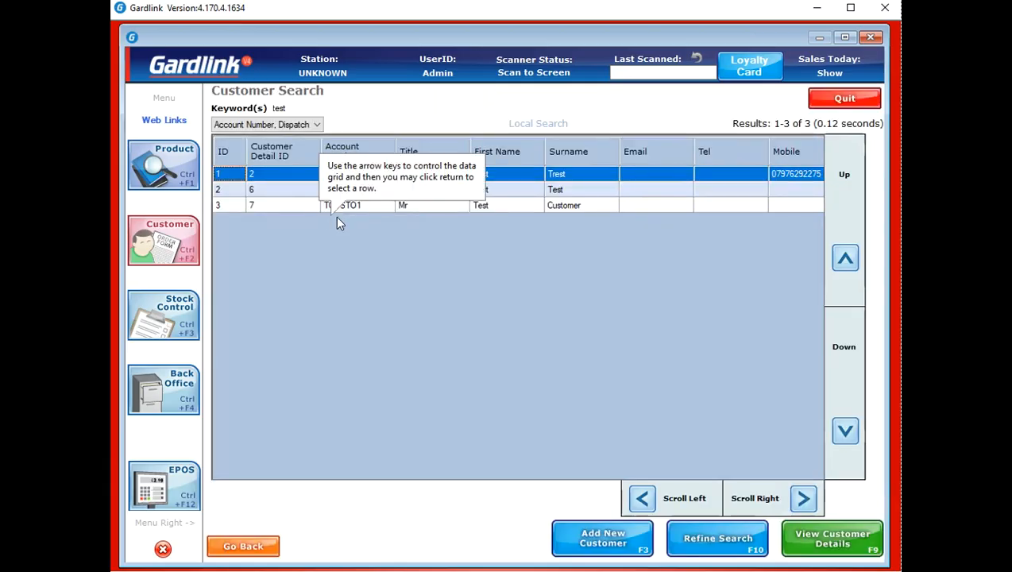
pyautogui.click(508, 205)
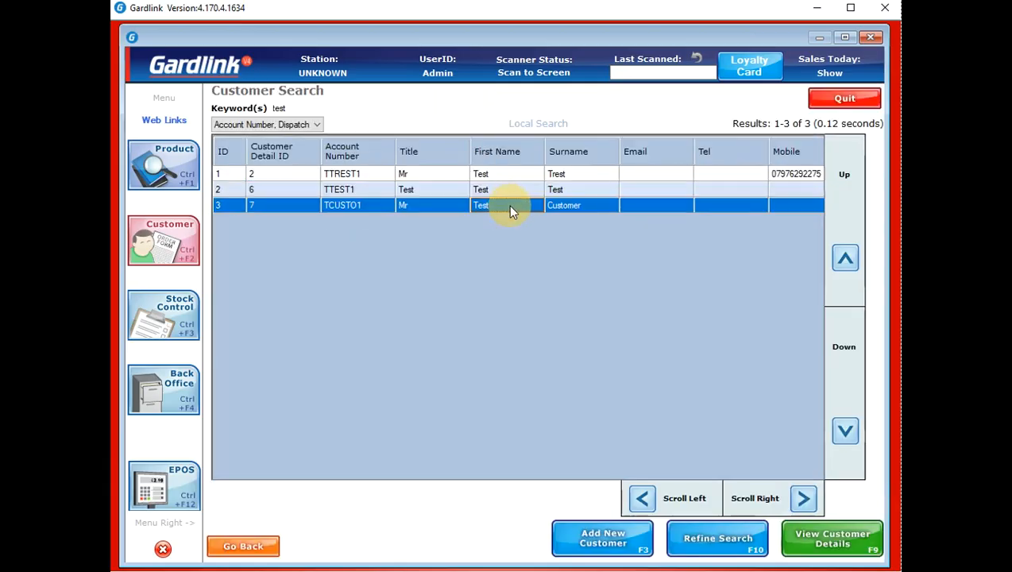
pyautogui.click(810, 539)
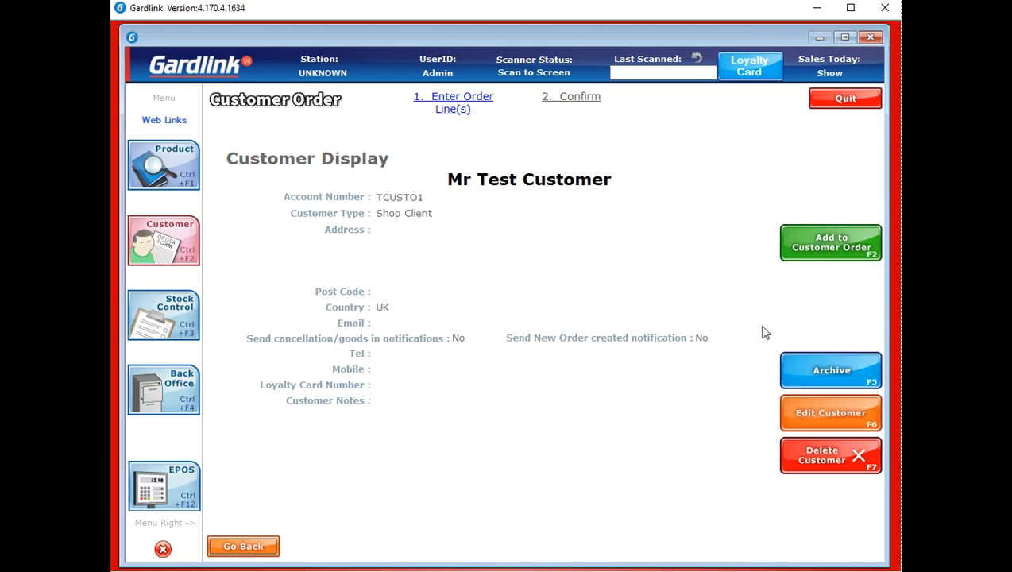
# Save a customer order with reference 'Customer' for the £19.99 LEGO Harry Potter title
pyautogui.click(831, 246)
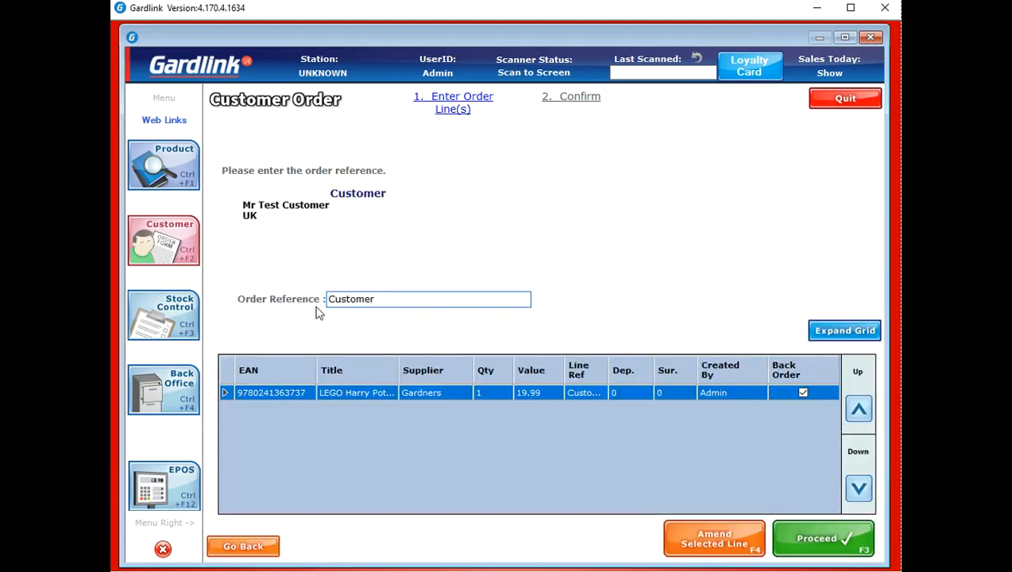
pyautogui.click(806, 548)
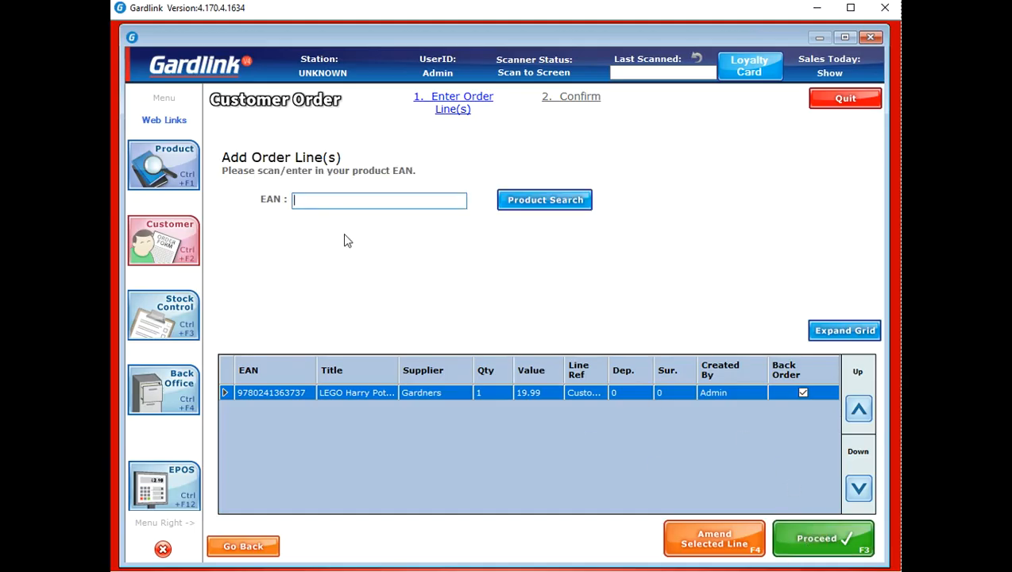
pyautogui.click(852, 555)
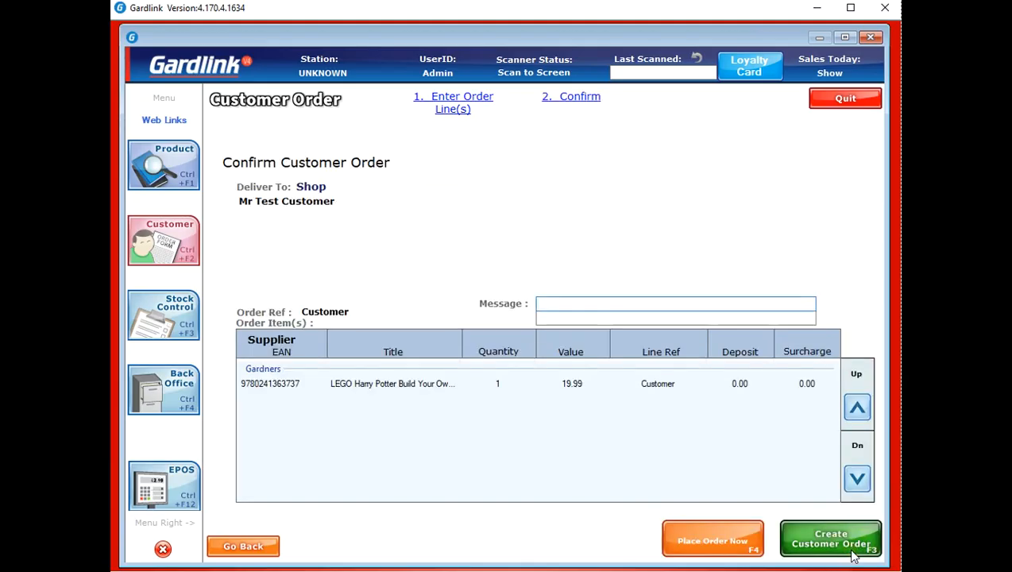
pyautogui.click(855, 556)
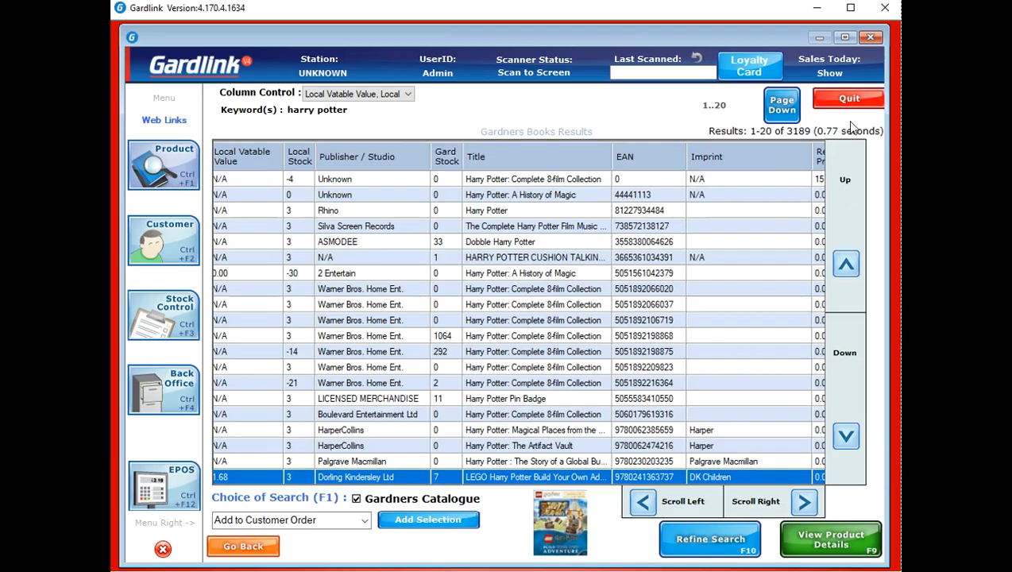
pyautogui.click(852, 100)
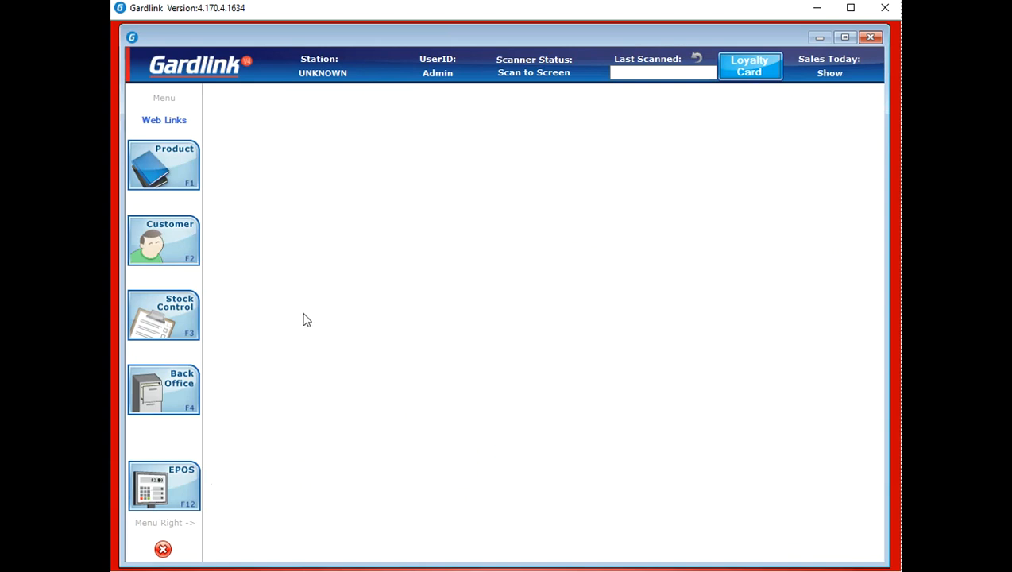
# In Send Order, hold back orders 66 and 62, and send the rest as one merged FTP file
pyautogui.click(182, 317)
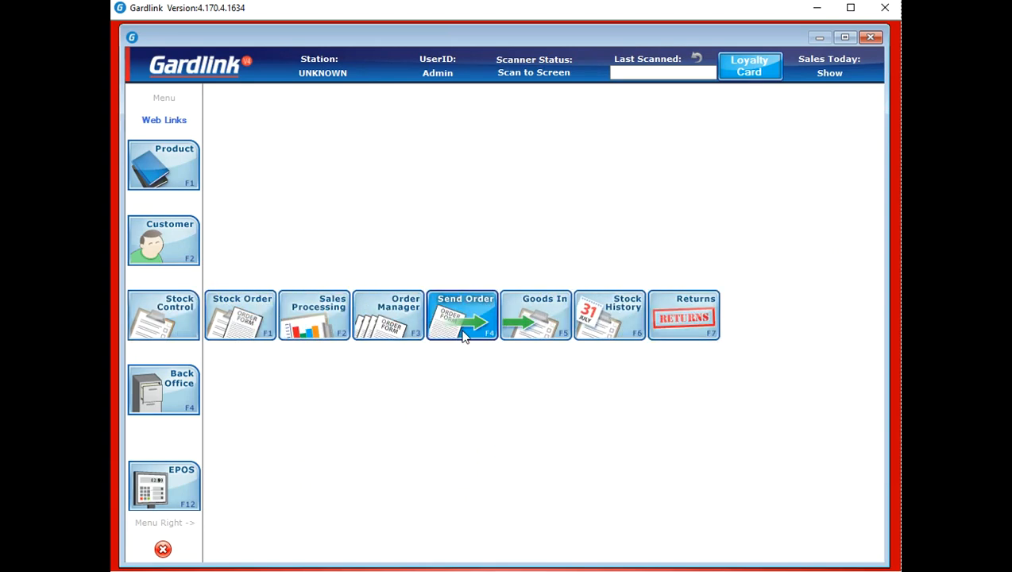
pyautogui.click(463, 334)
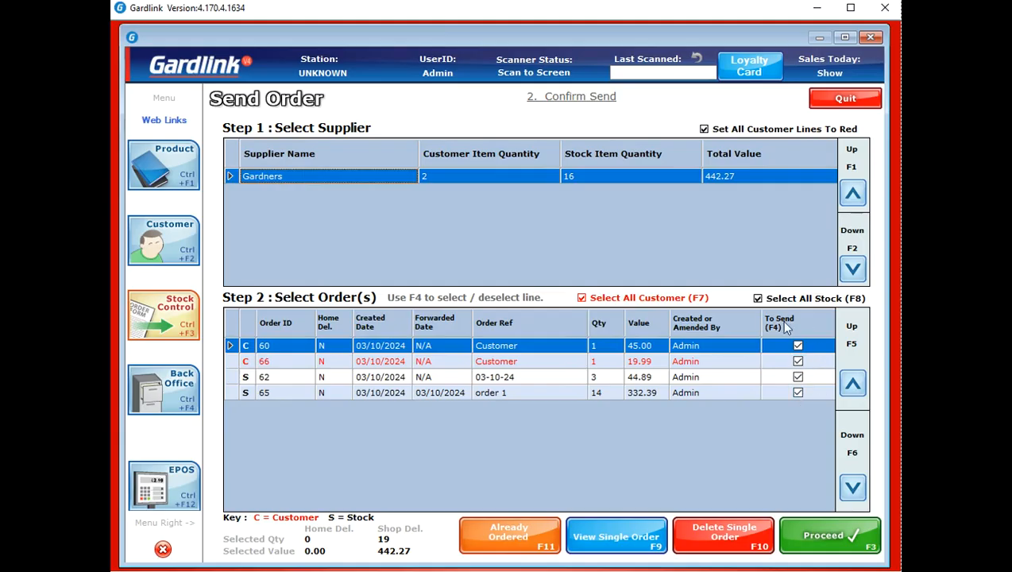
pyautogui.click(798, 363)
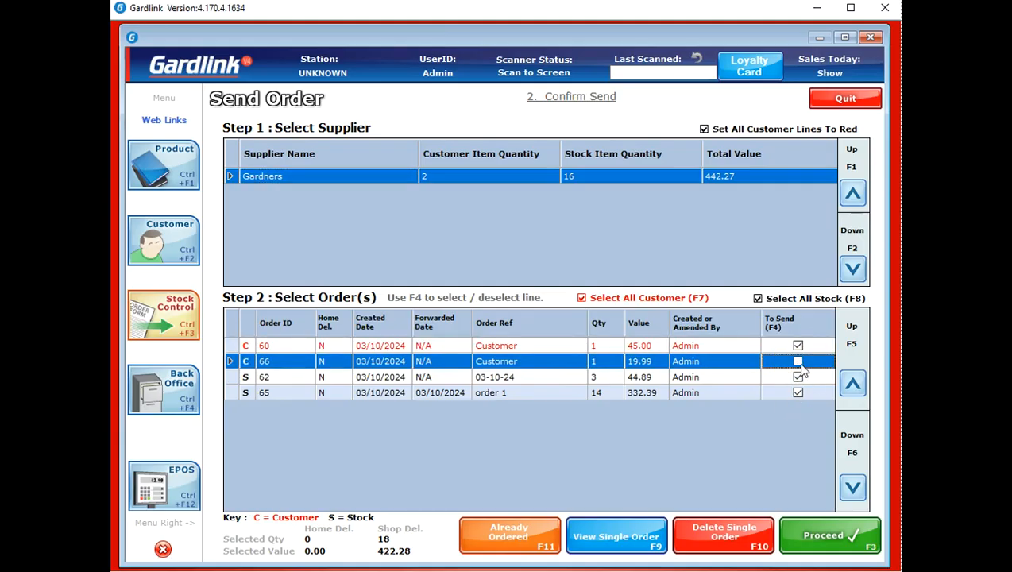
pyautogui.click(798, 378)
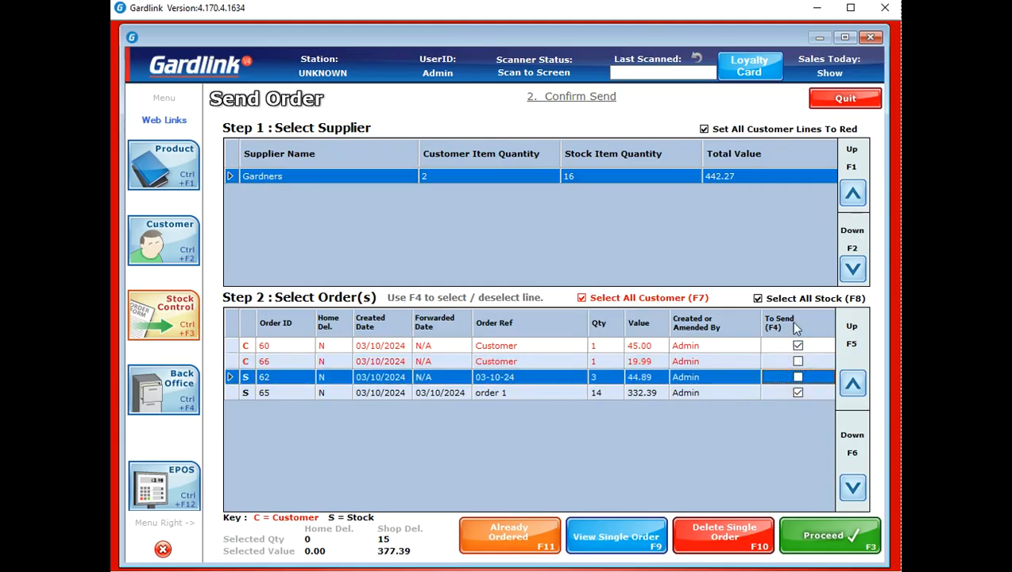
pyautogui.click(838, 552)
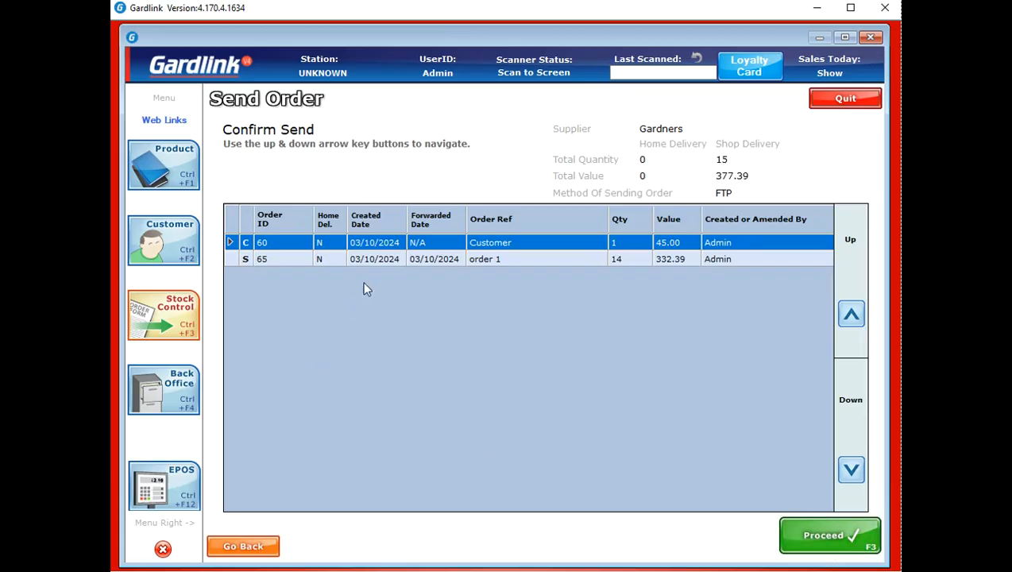
pyautogui.click(826, 534)
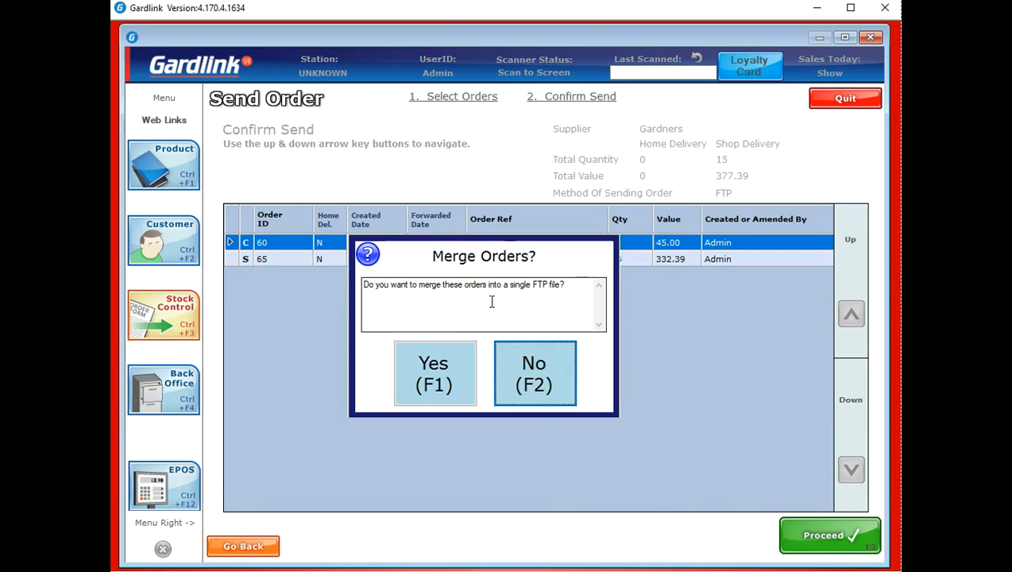
pyautogui.click(466, 371)
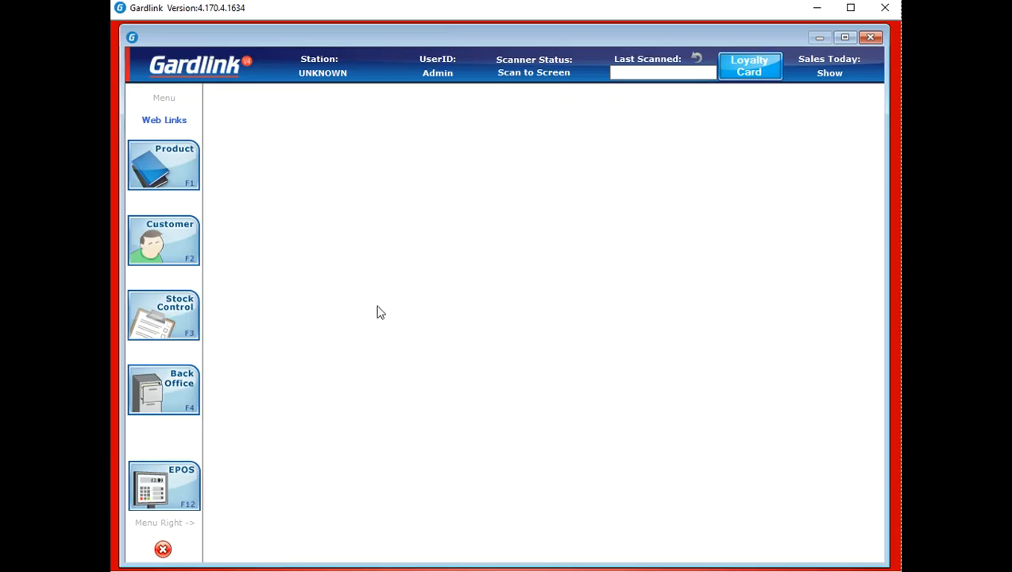
# In Sales Processing, review The Avengers Omnibus Vol. 4's sales history and stock order history
pyautogui.click(179, 309)
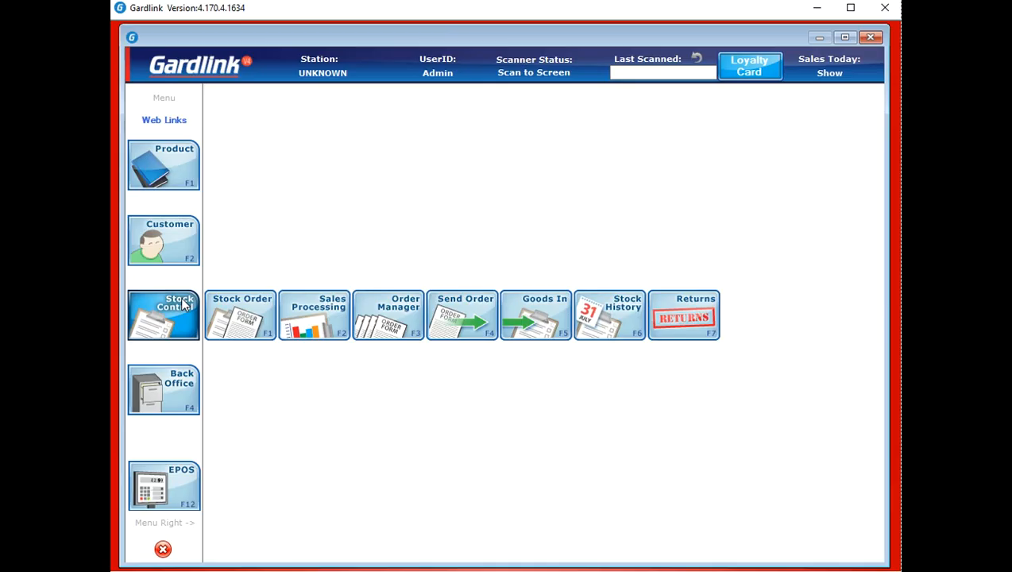
pyautogui.click(311, 312)
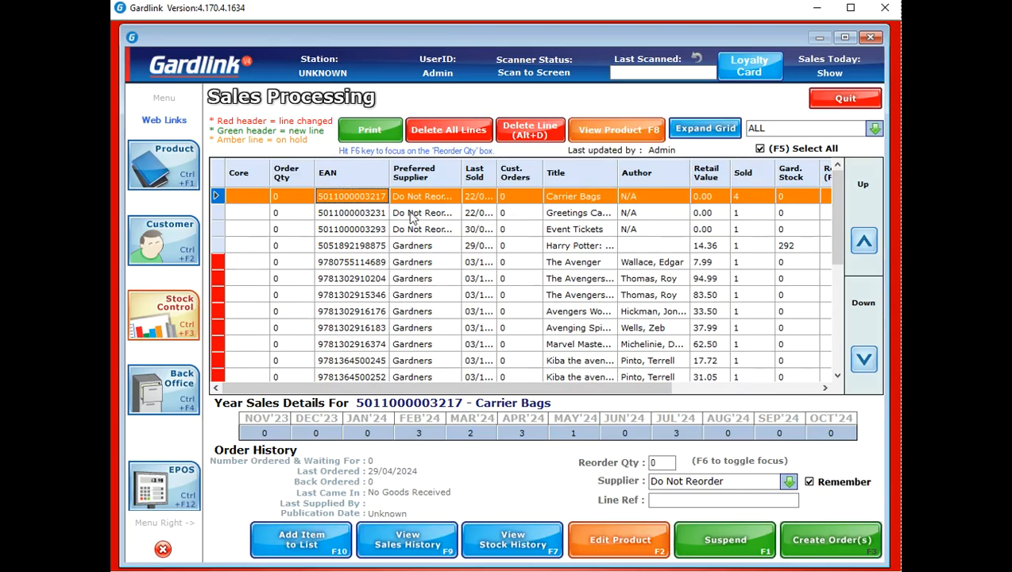
pyautogui.click(401, 296)
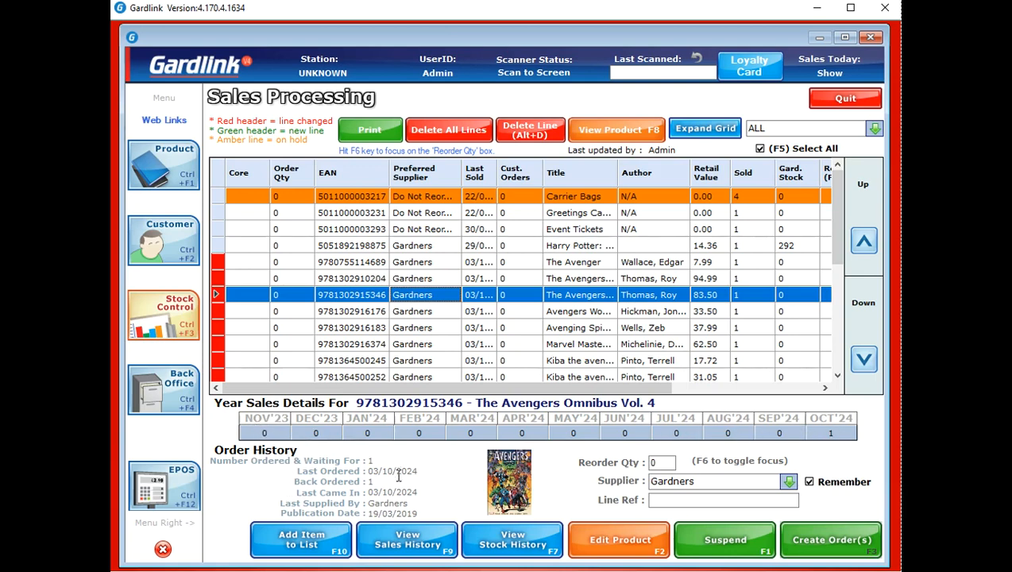
pyautogui.click(415, 545)
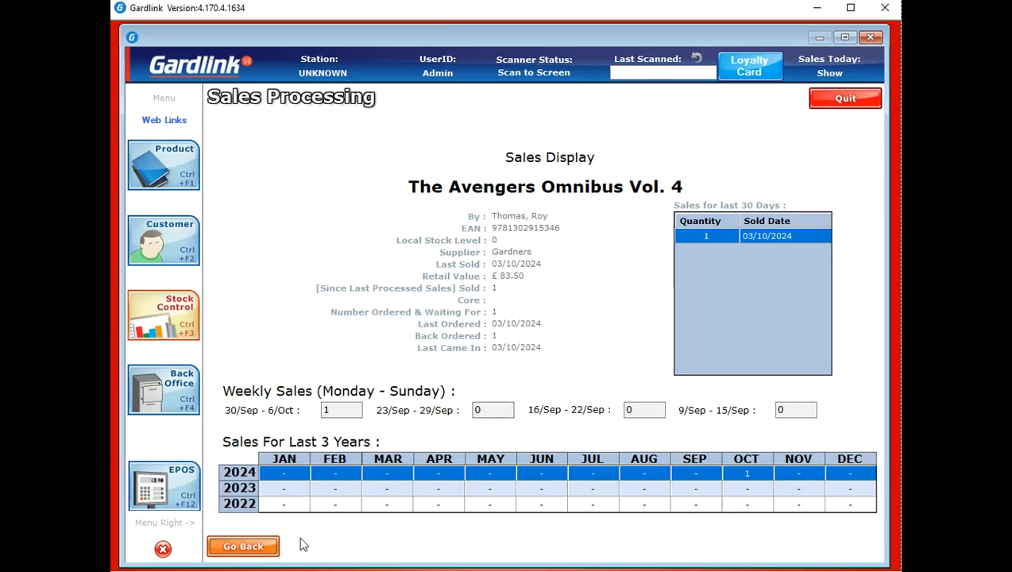
pyautogui.click(246, 546)
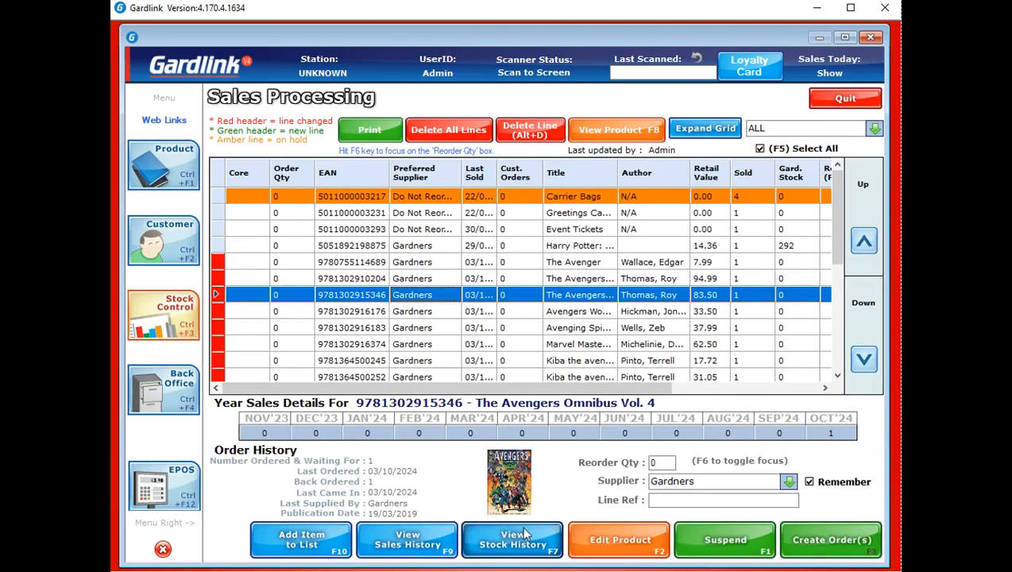
pyautogui.click(515, 553)
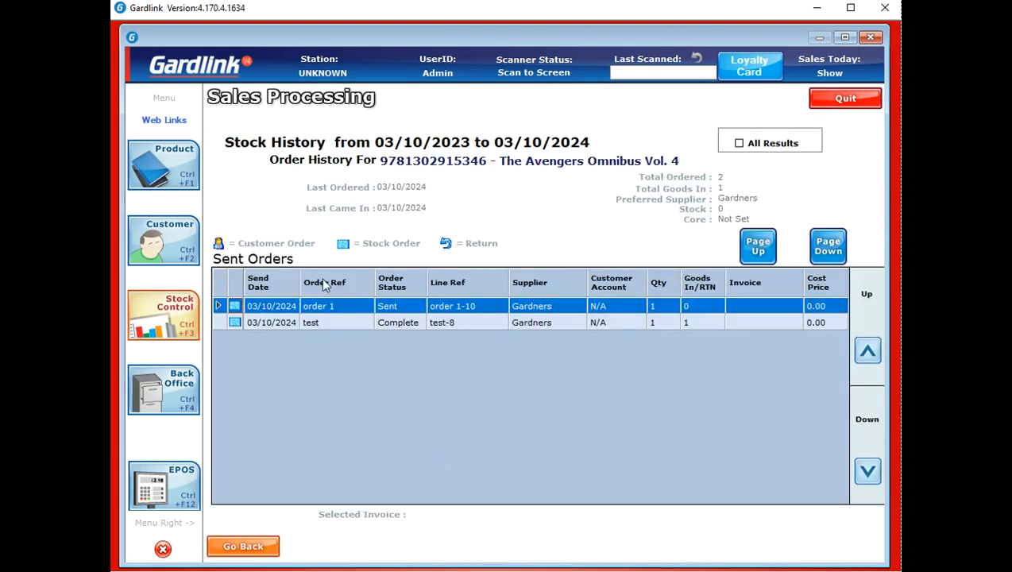
pyautogui.click(263, 547)
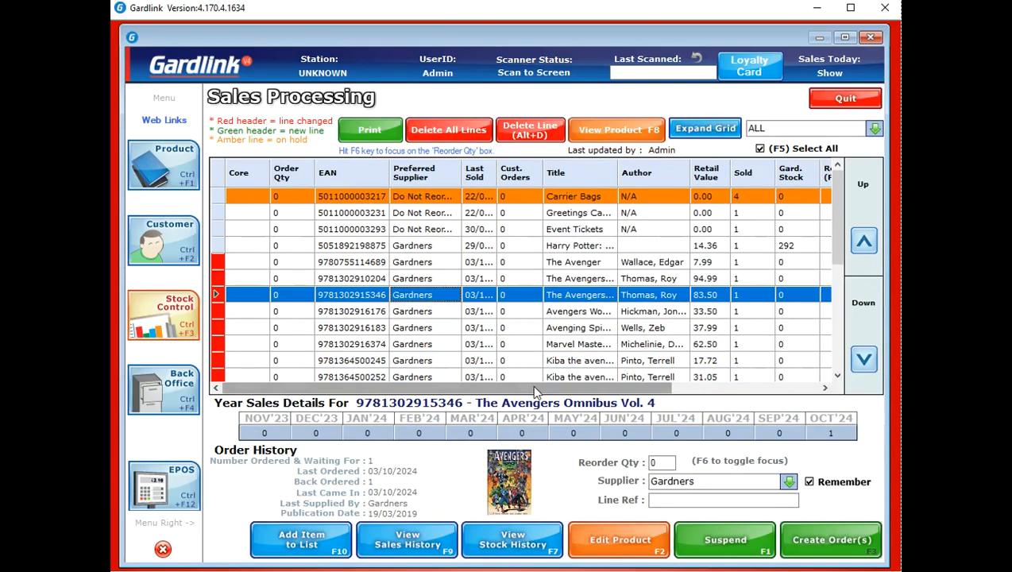
pyautogui.moveTo(532, 385); pyautogui.dragTo(553, 382)
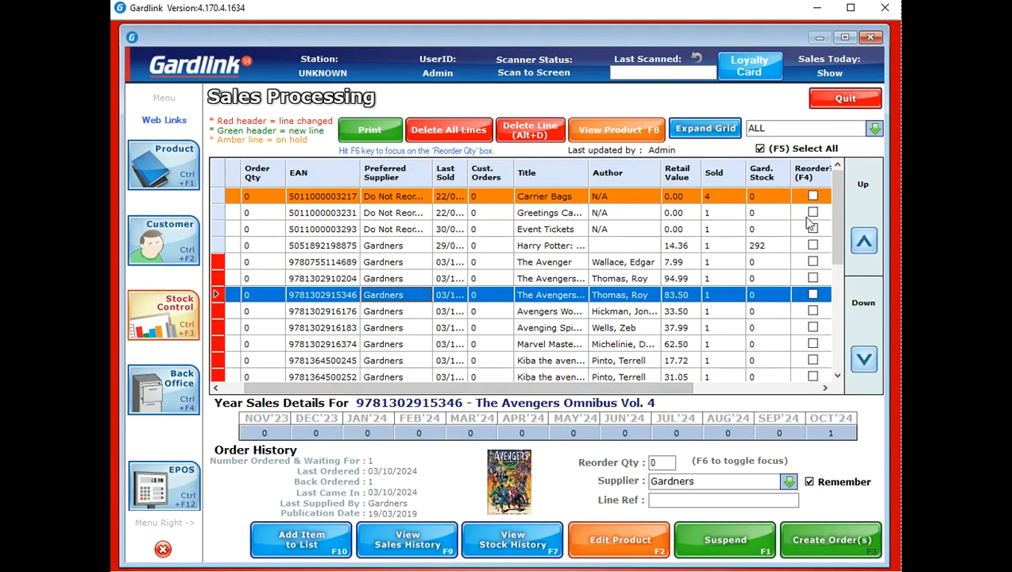
# Tick Reorder on The Avenger, Omnibus Vol. 3, Avengers World, Avenging Spider-man and both Kiba titles
pyautogui.click(813, 262)
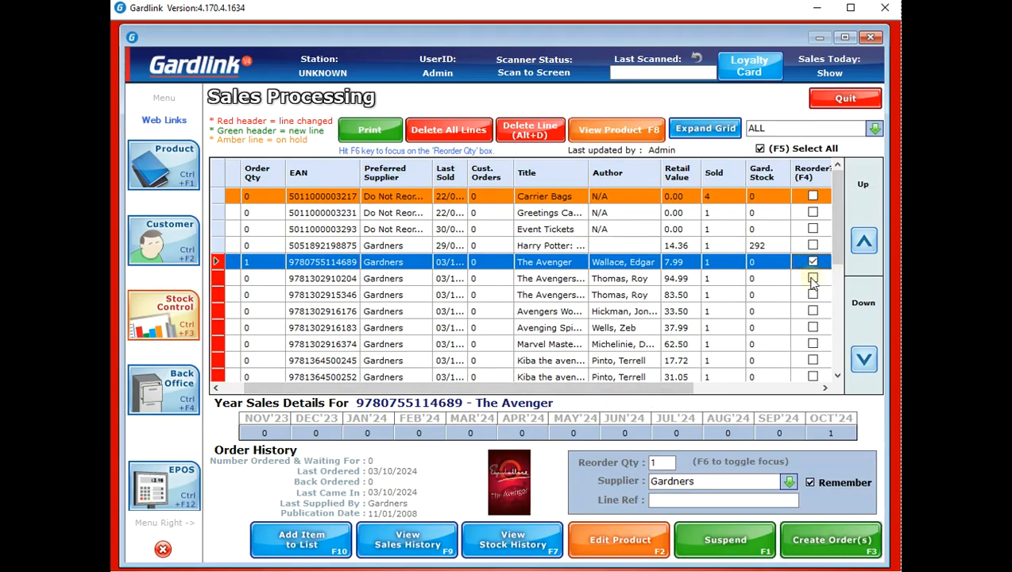
pyautogui.click(813, 279)
pyautogui.click(813, 311)
pyautogui.click(813, 327)
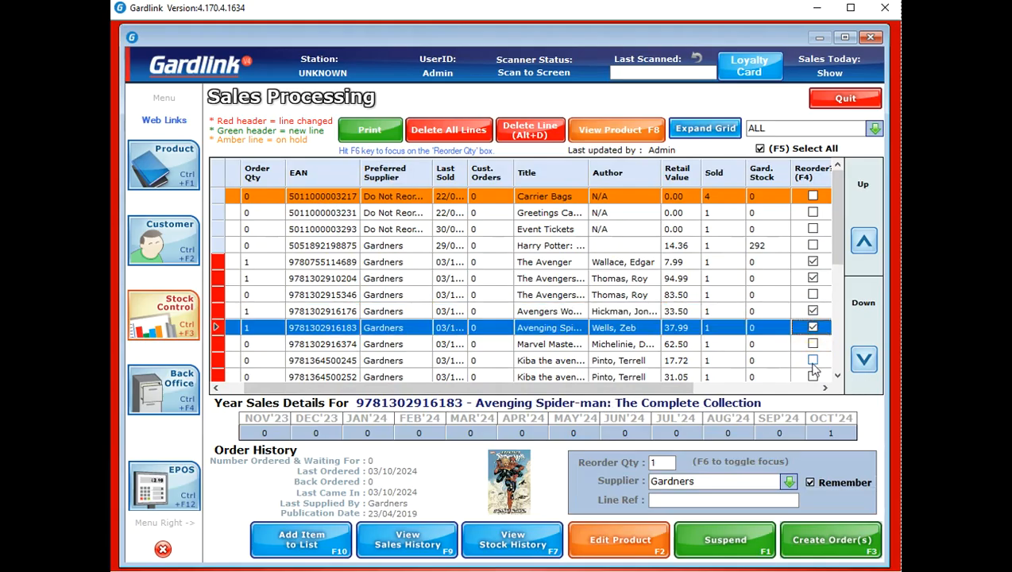
pyautogui.click(813, 360)
pyautogui.click(813, 377)
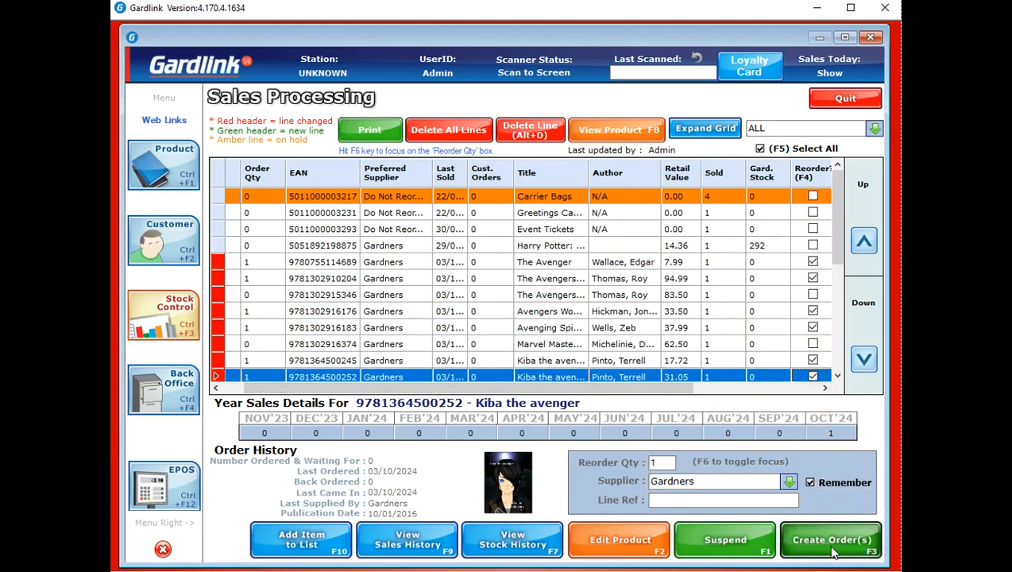
# Create and save a new Gardners purchase order with reference 'replen' for the ticked titles
pyautogui.click(832, 548)
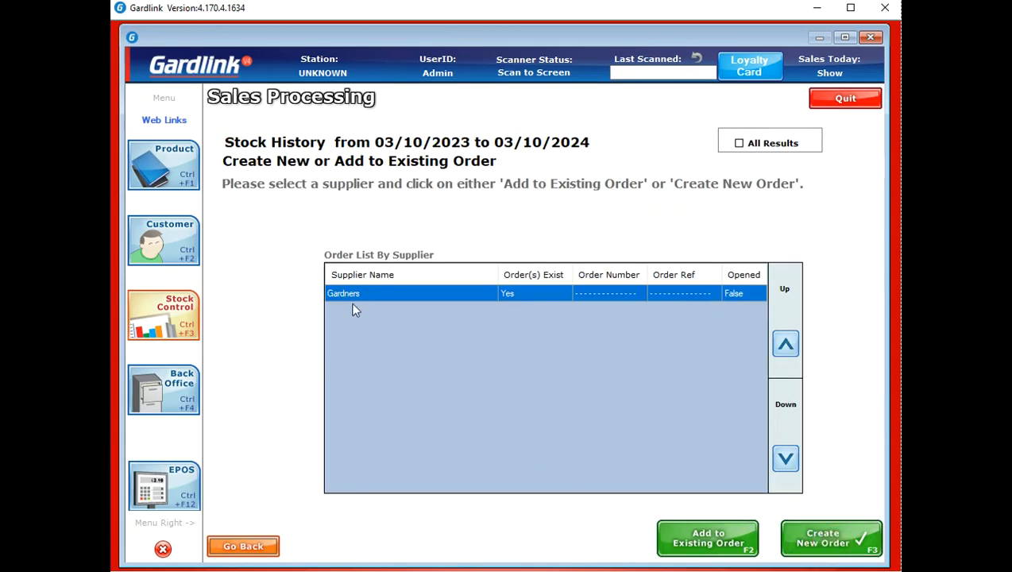
pyautogui.click(801, 546)
pyautogui.write('replen')
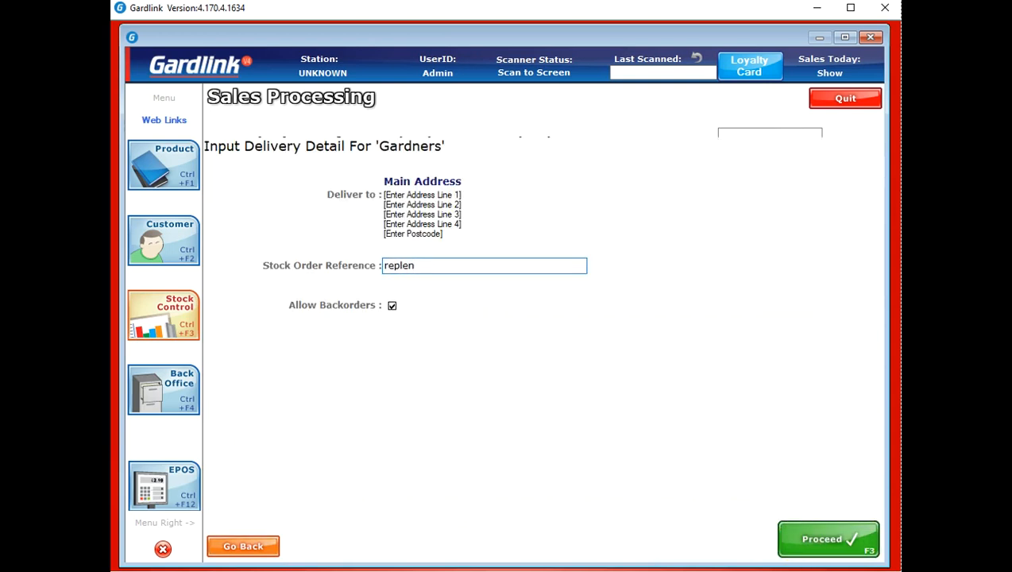
pyautogui.click(838, 543)
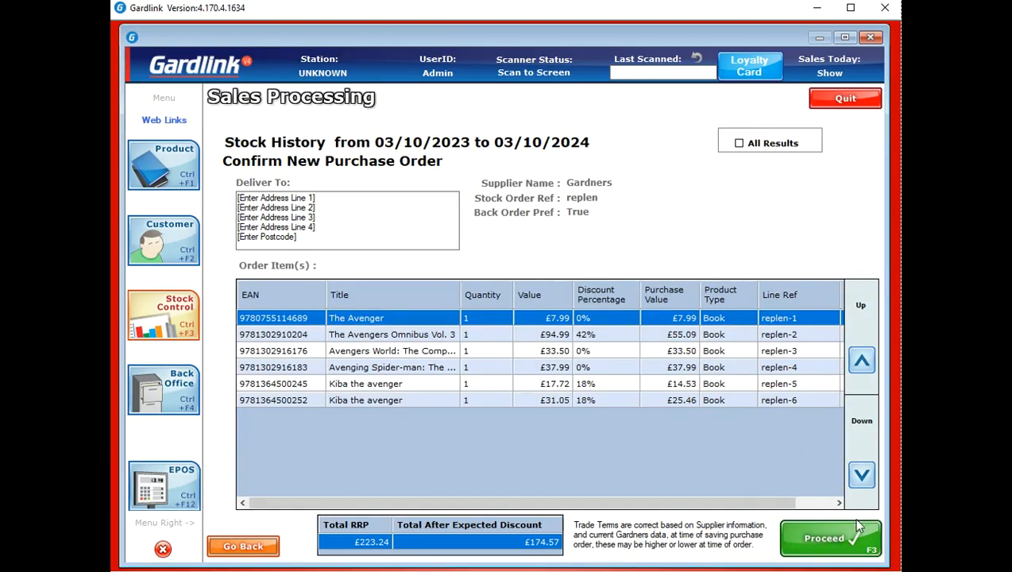
pyautogui.click(861, 541)
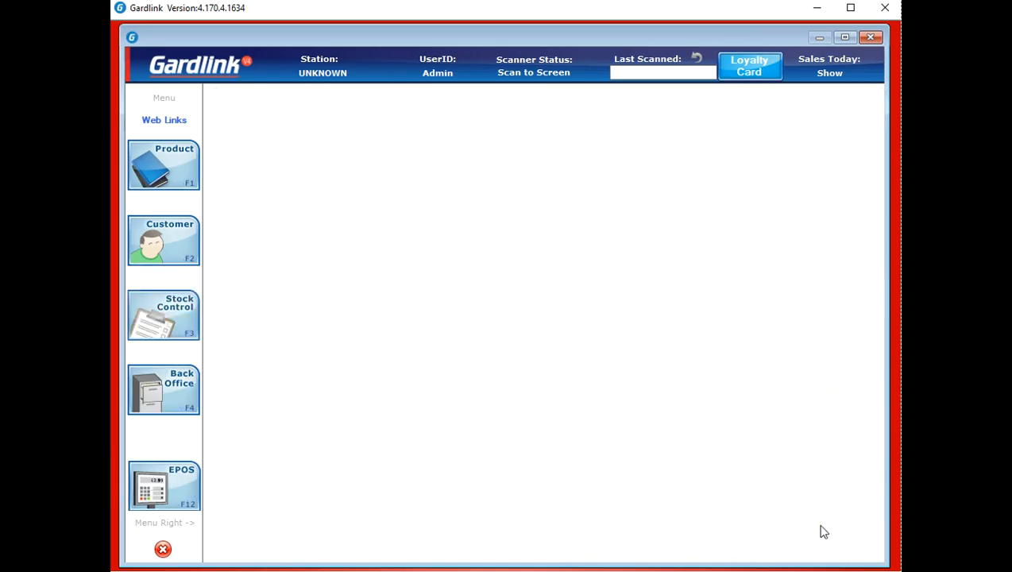
# Reopen Sales Processing, check the reordered titles are gone, and close it
pyautogui.click(195, 288)
pyautogui.click(315, 319)
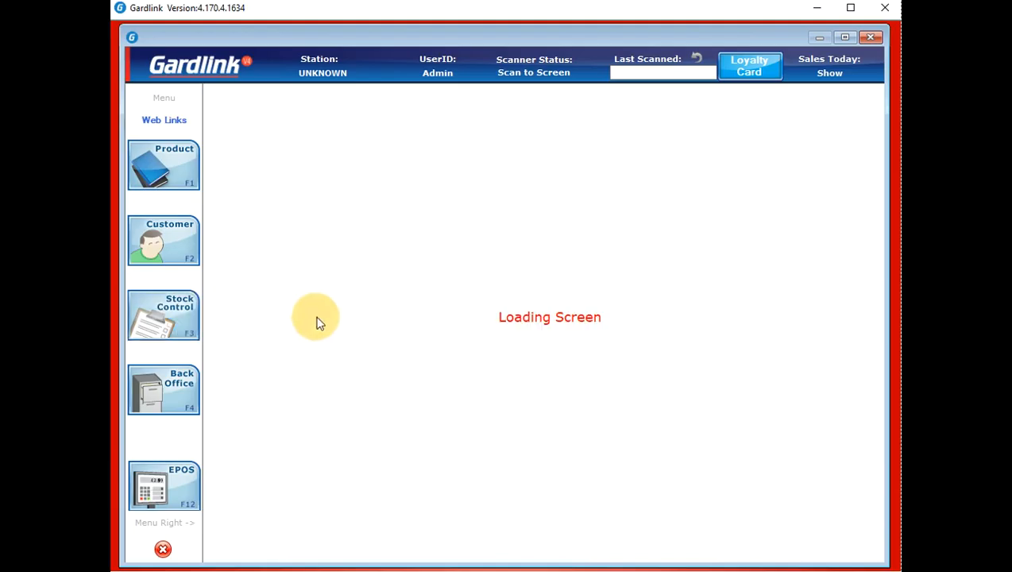
pyautogui.scroll(-3, 490, 337)
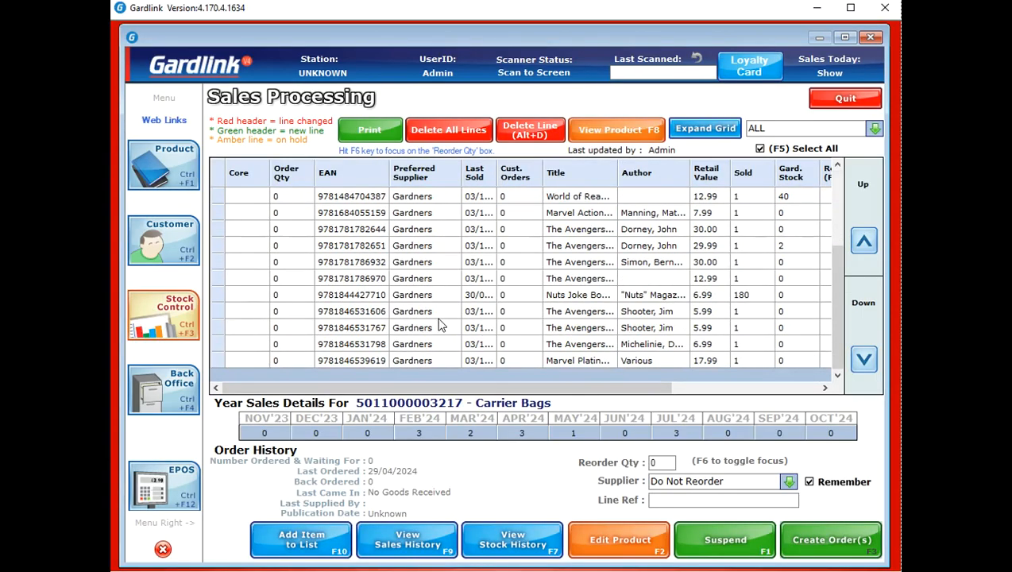
pyautogui.scroll(3, 433, 319)
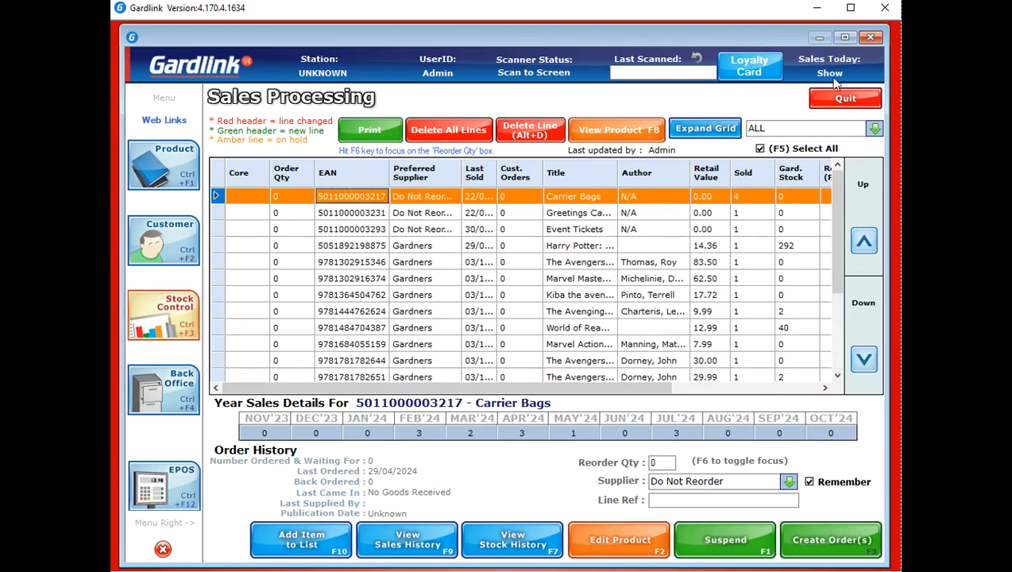
pyautogui.click(872, 97)
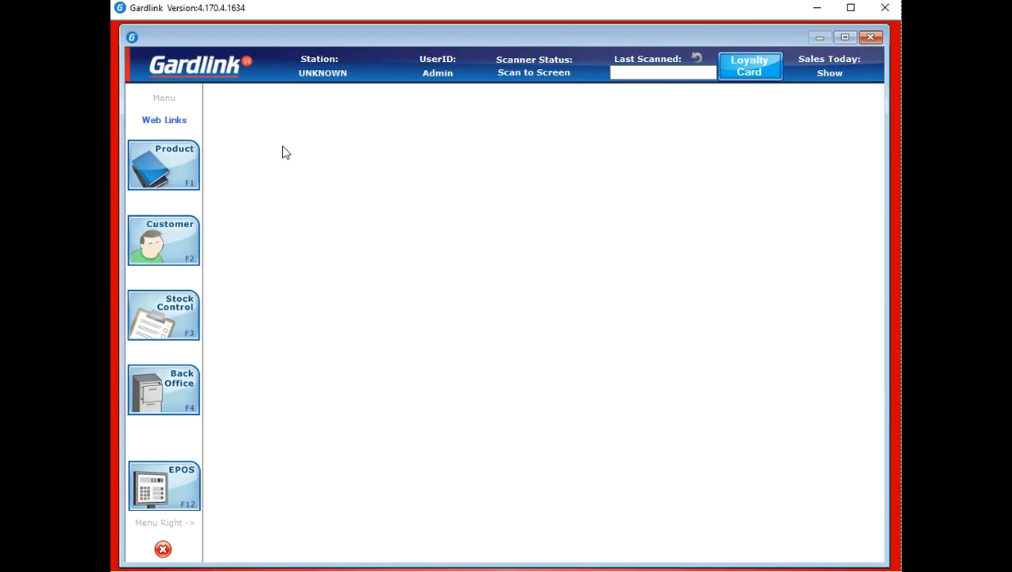
pyautogui.moveTo(159, 231)
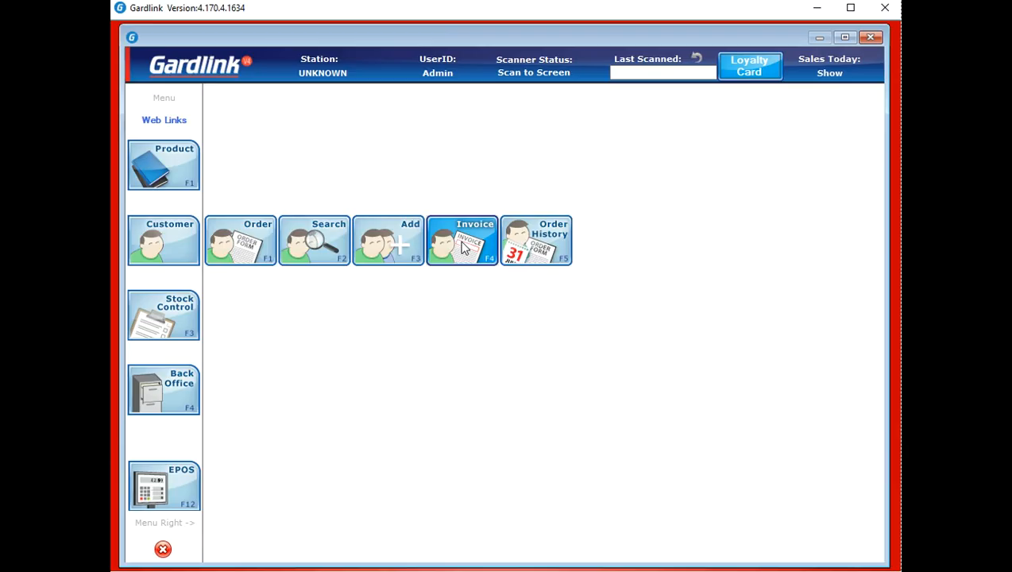
# Open Goods In (F5) from the stock control options
pyautogui.click(187, 308)
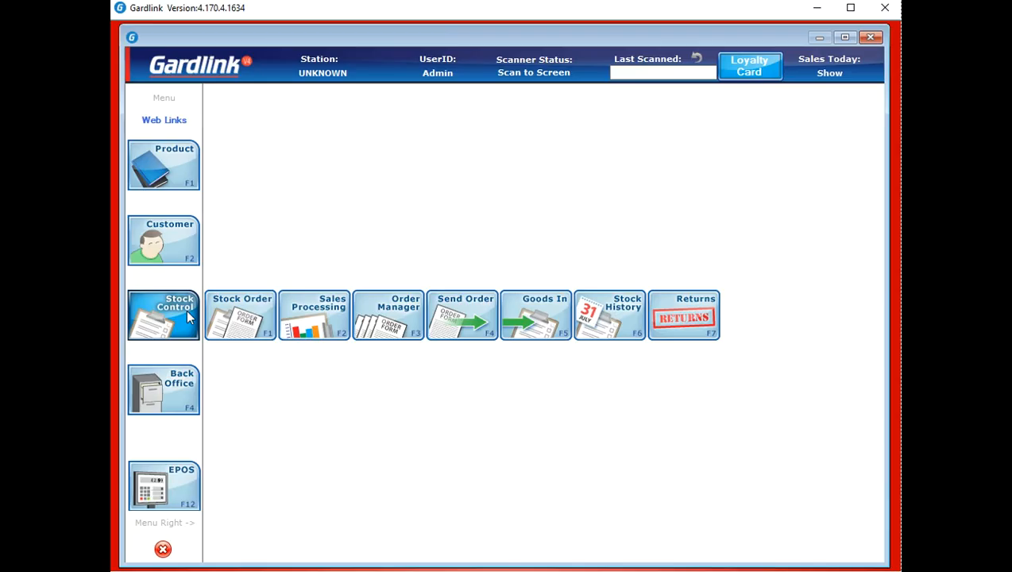
pyautogui.click(557, 315)
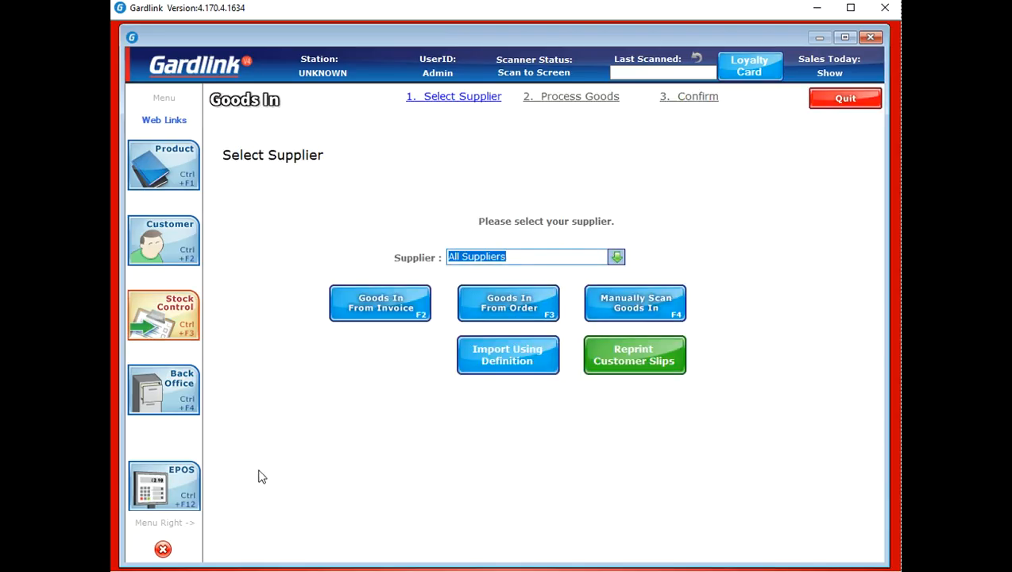
pyautogui.click(379, 317)
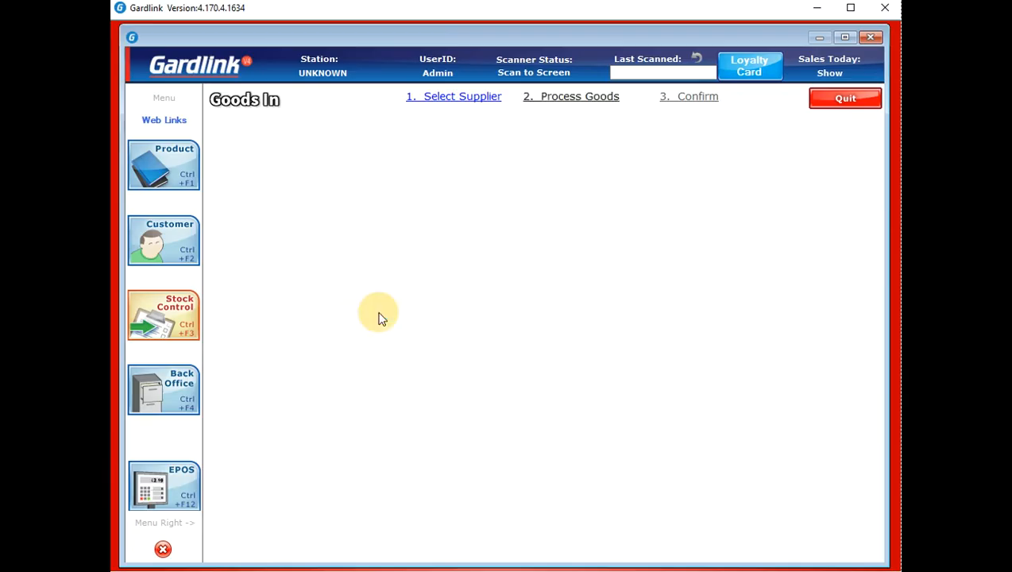
pyautogui.click(537, 241)
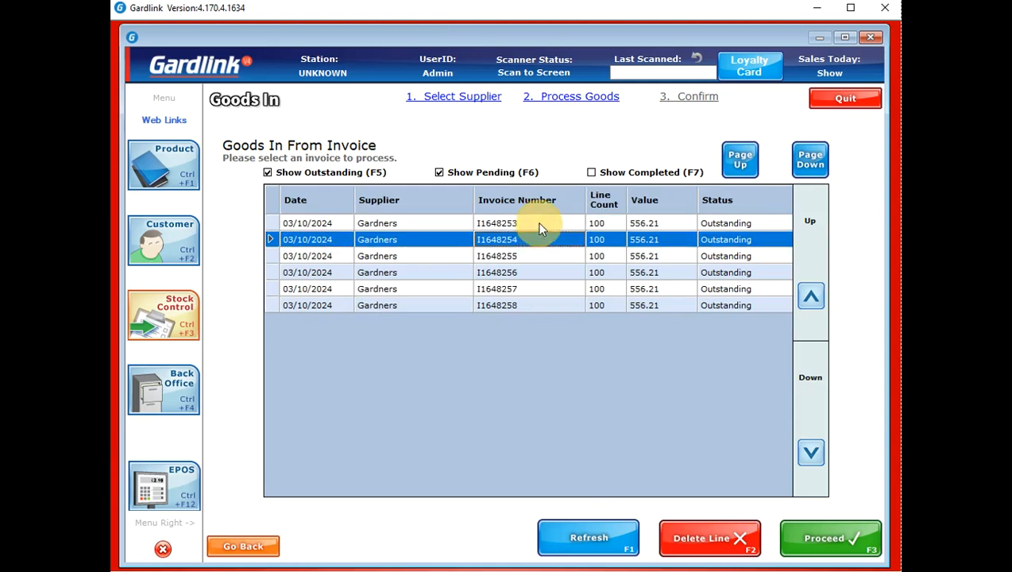
pyautogui.click(538, 225)
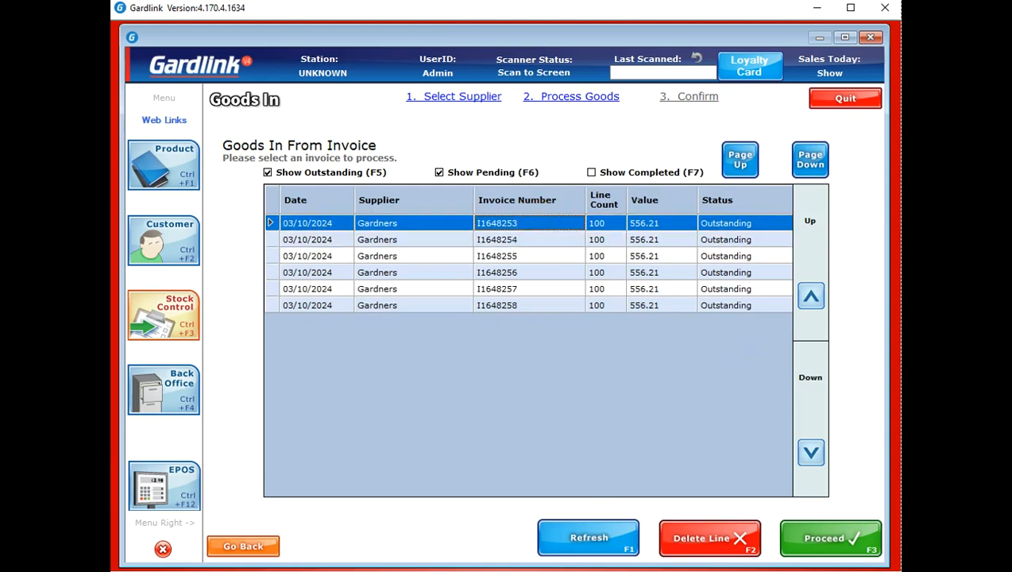
pyautogui.click(868, 543)
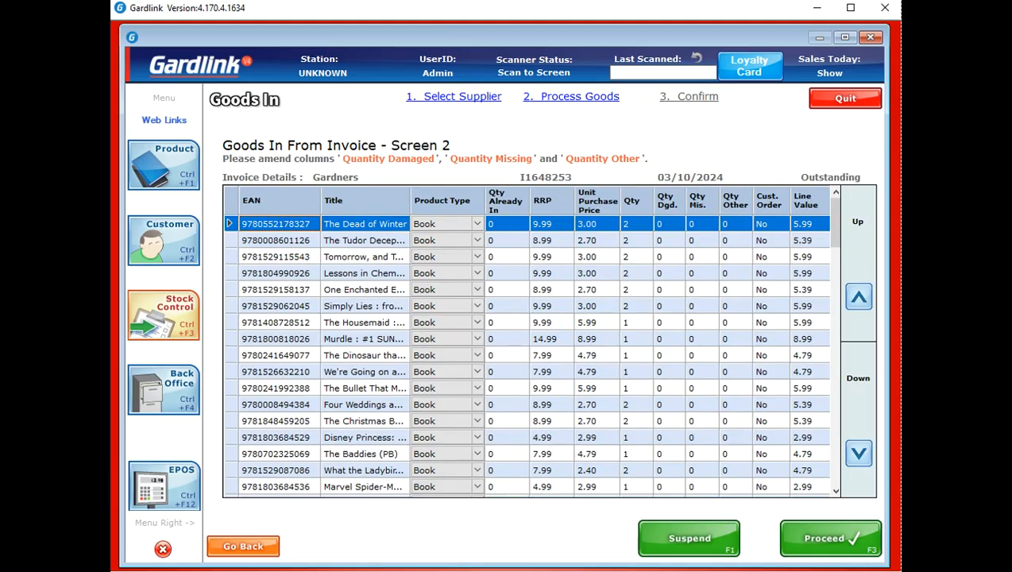
pyautogui.click(827, 558)
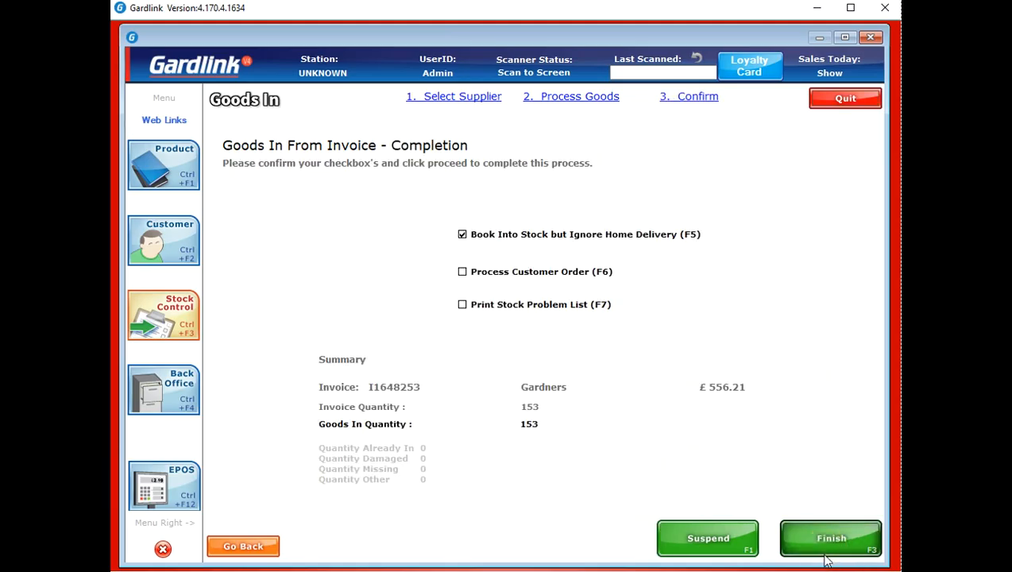
pyautogui.click(829, 547)
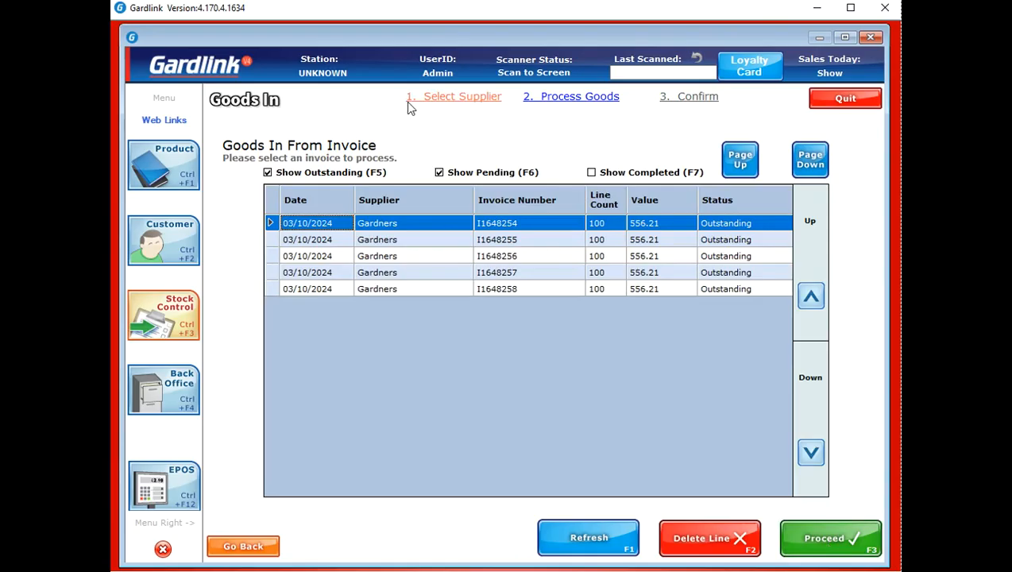
# Open the item lines of Gardners invoice I1648254
pyautogui.click(513, 240)
pyautogui.click(509, 226)
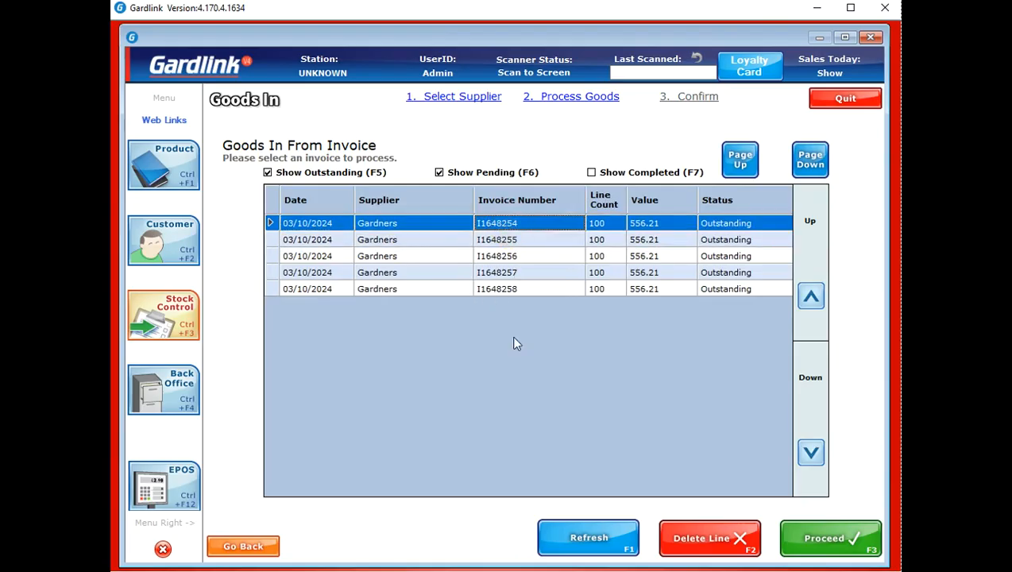
pyautogui.click(844, 547)
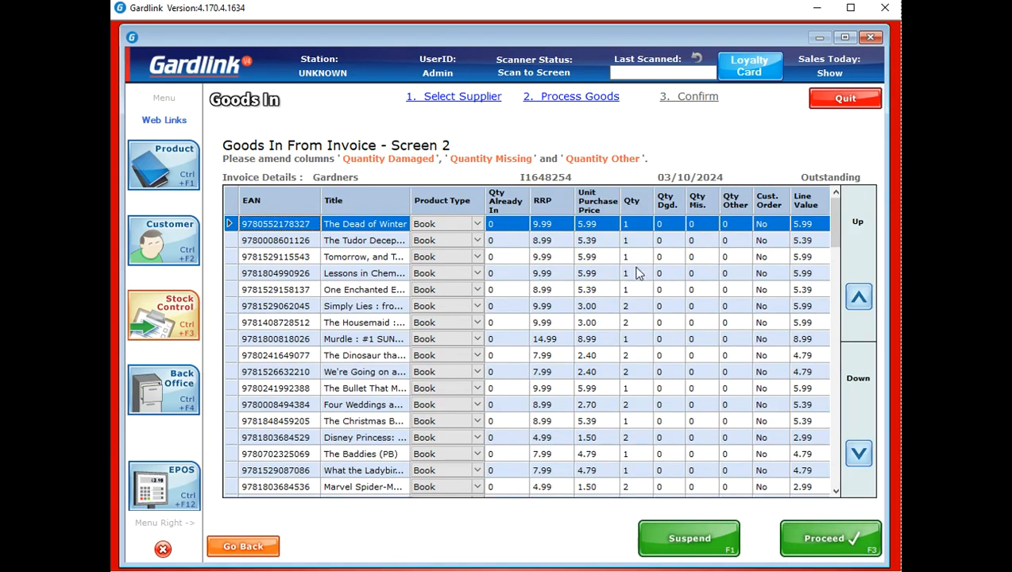
# Record 1 damaged copy of The Dead of Winter and 1 missing copy on the second line
pyautogui.click(669, 226)
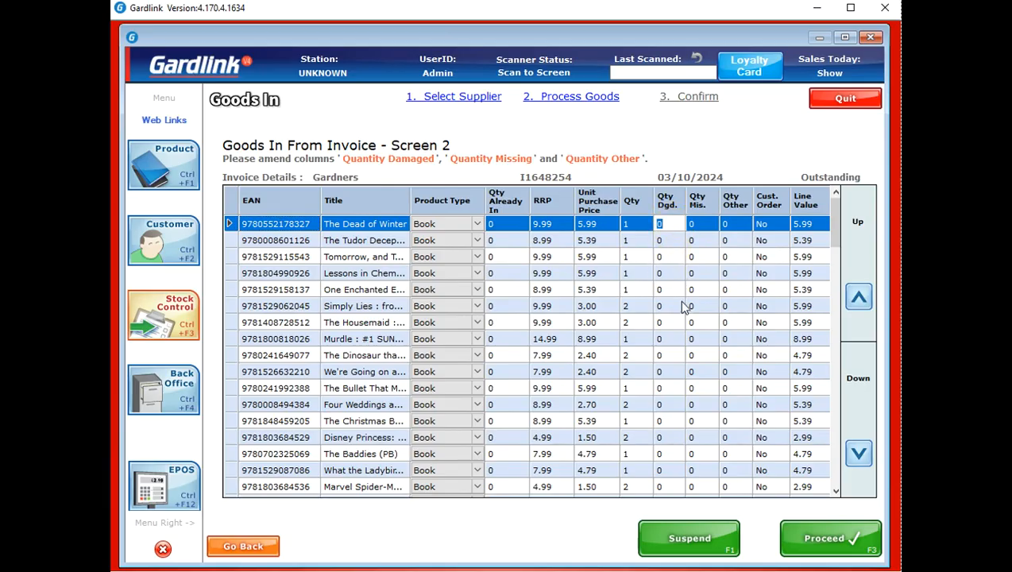
pyautogui.write('1')
pyautogui.click(700, 242)
pyautogui.write('1')
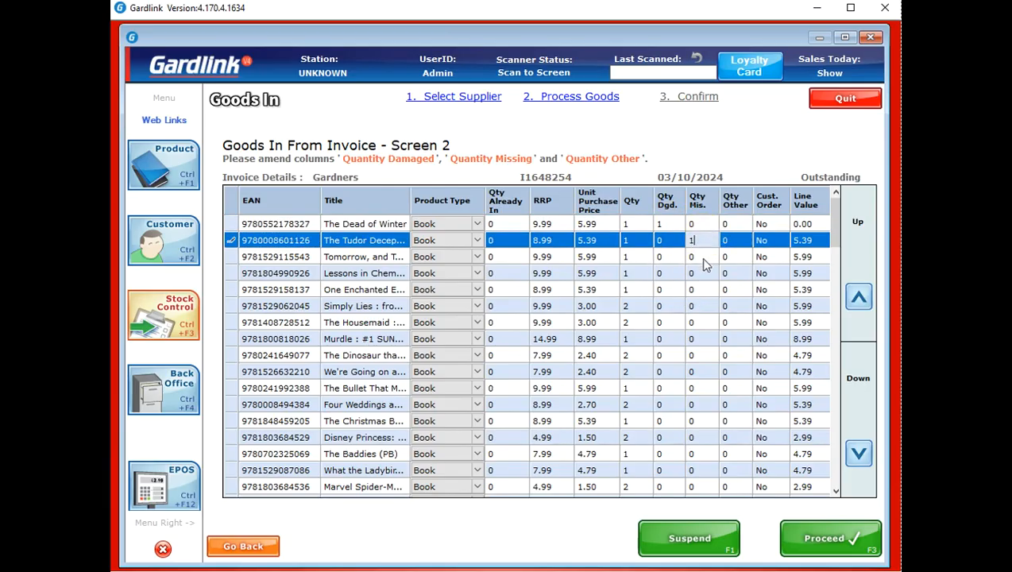
pyautogui.click(704, 257)
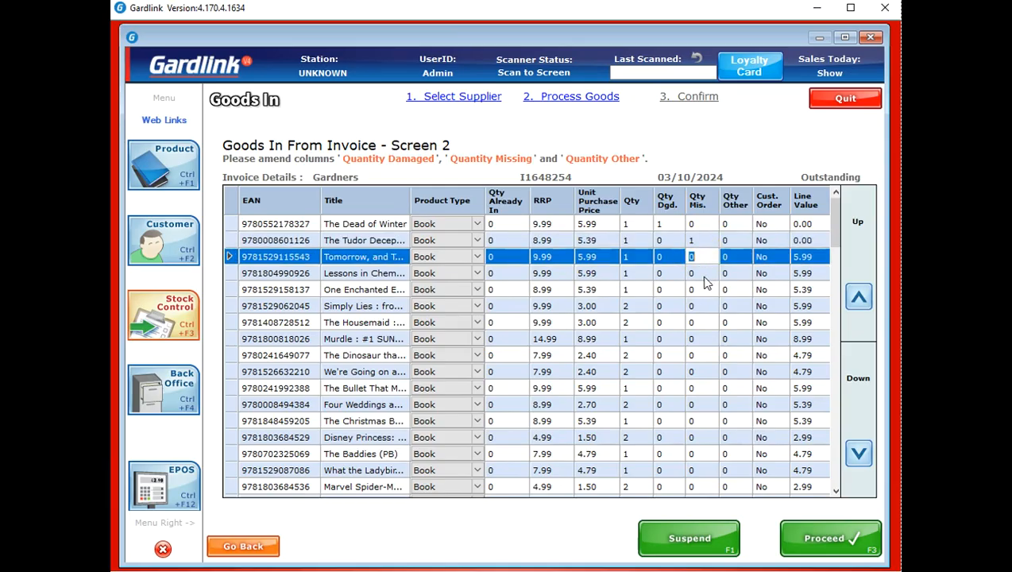
pyautogui.click(838, 539)
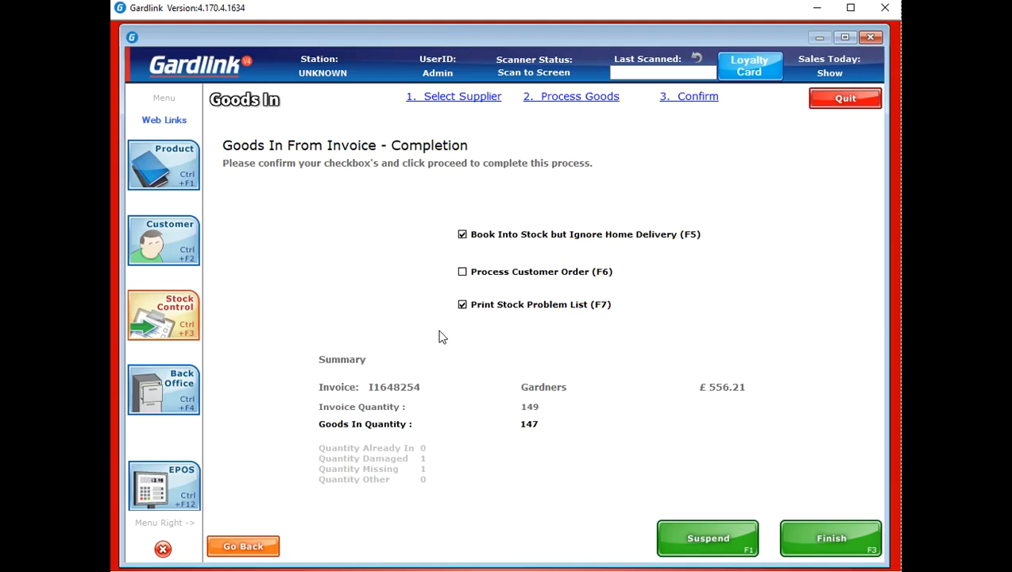
# Tick Process Customer Order (F6) on the Completion page
pyautogui.click(463, 273)
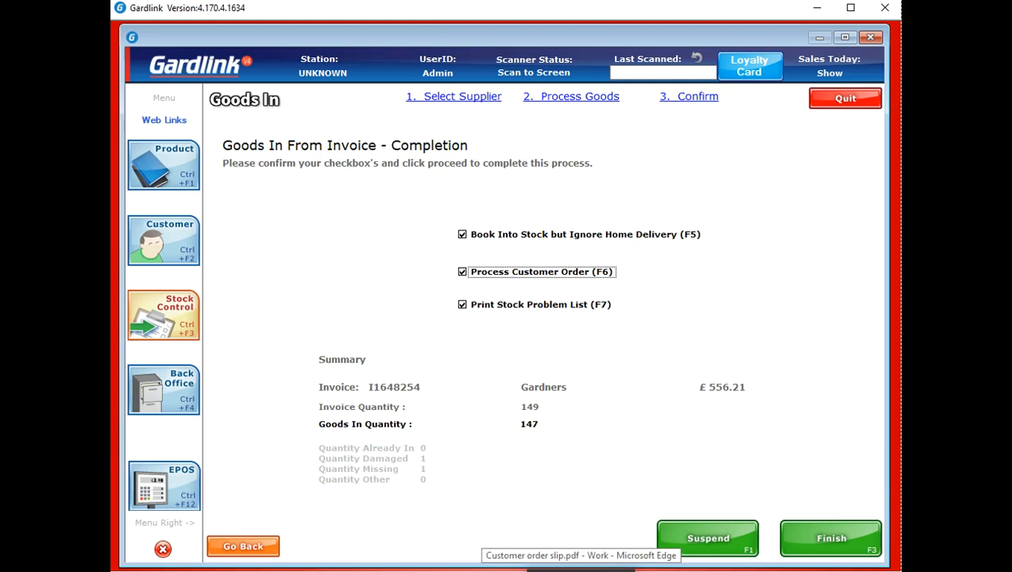
pyautogui.click(581, 571)
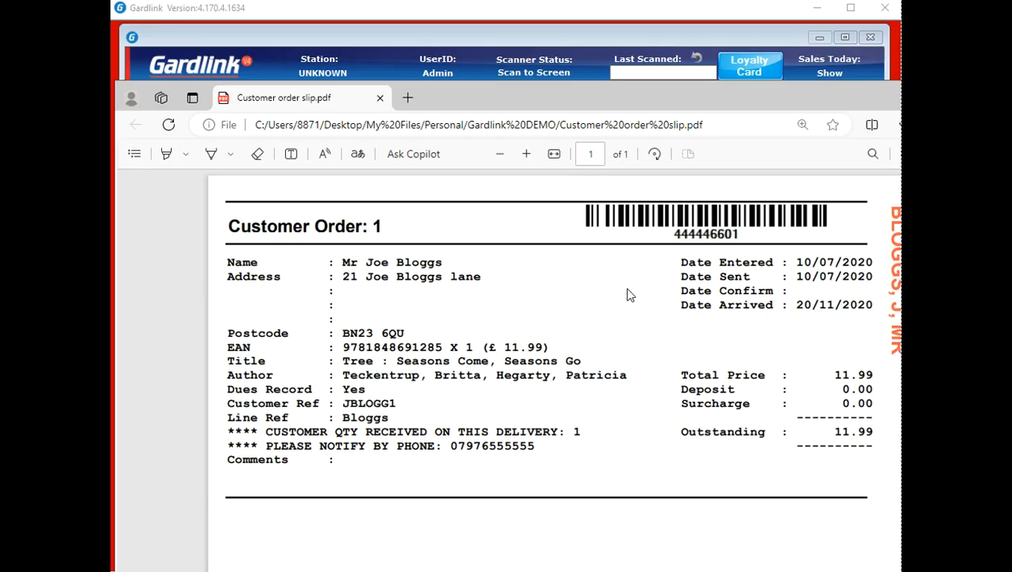
pyautogui.click(380, 100)
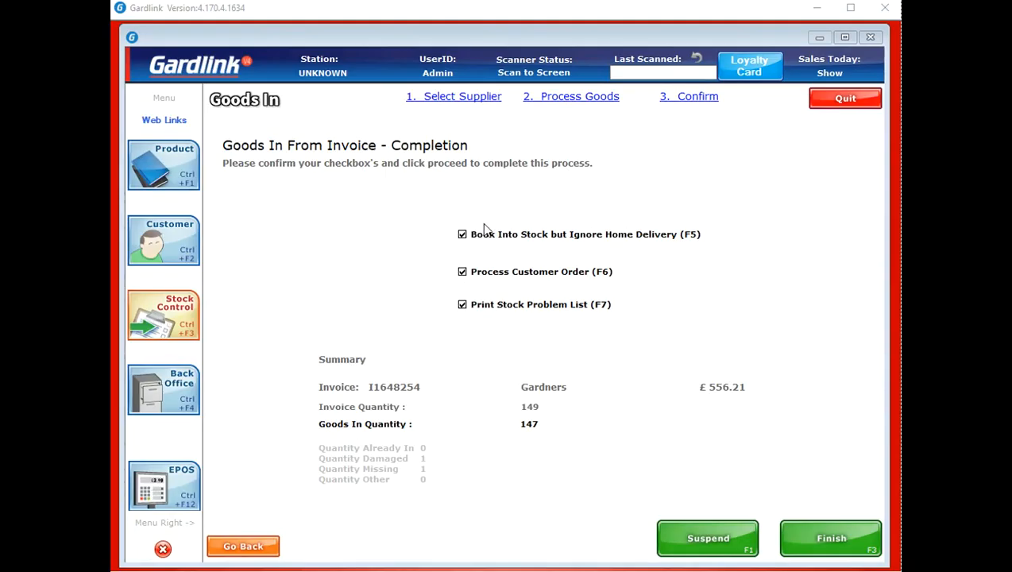
# Untick Process Customer Order and Print Stock Problem List, then cancel the invoice goods-in
pyautogui.click(463, 272)
pyautogui.click(463, 305)
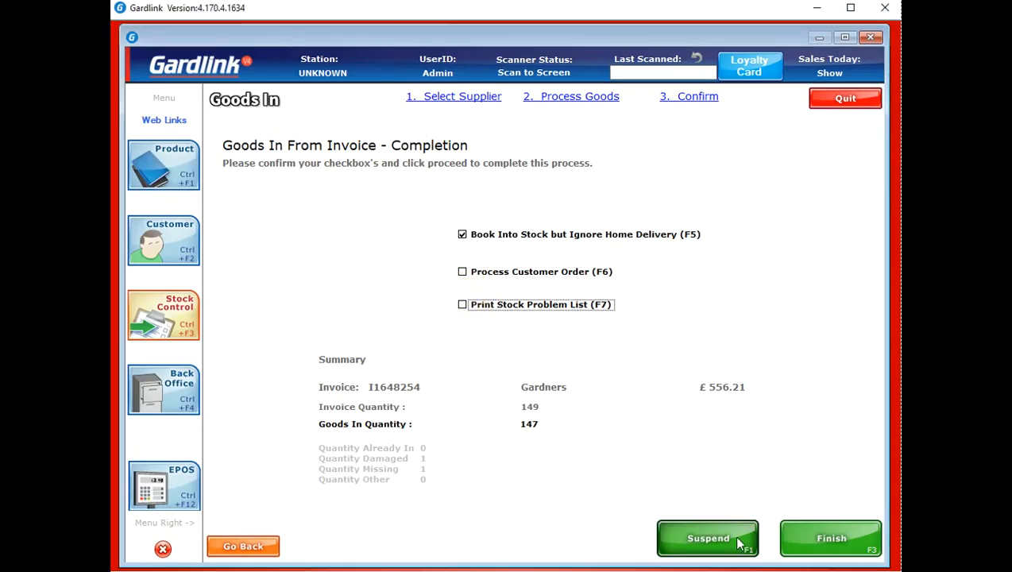
pyautogui.click(827, 105)
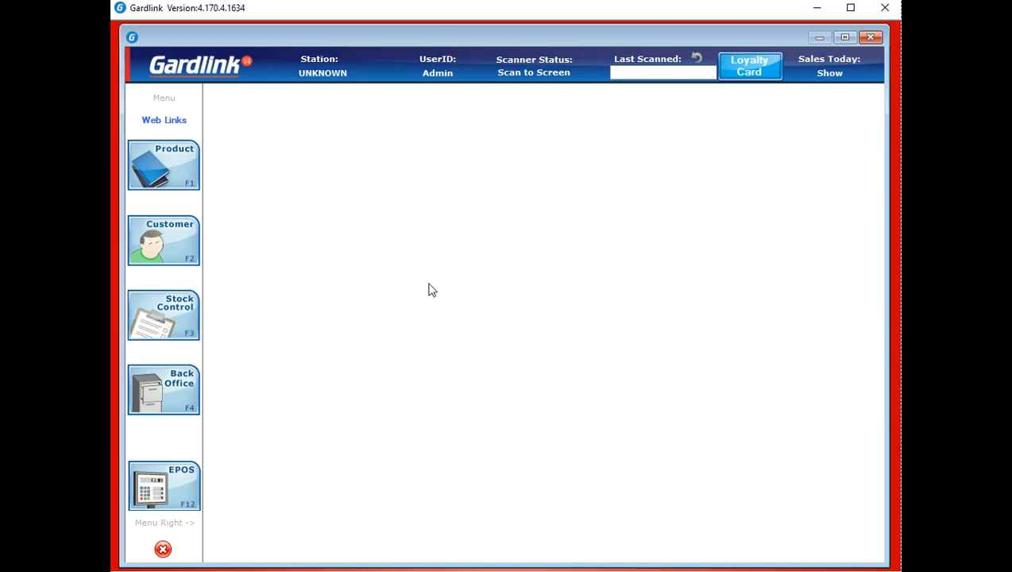
pyautogui.moveTo(181, 312)
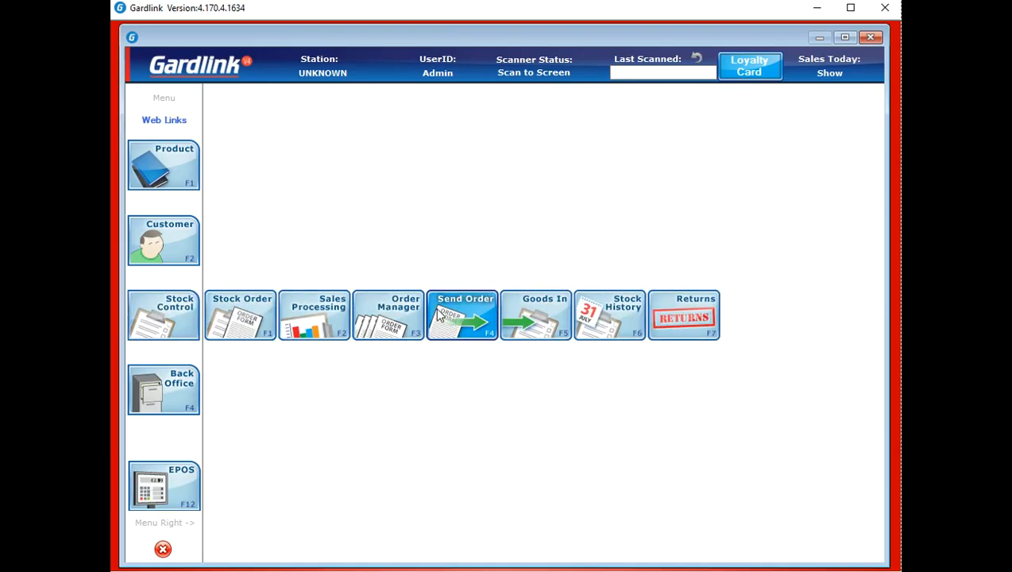
# Book in one copy of The Hidden Life of Trees from Gardners against order Trest, skipping PDF and reprint
pyautogui.click(534, 304)
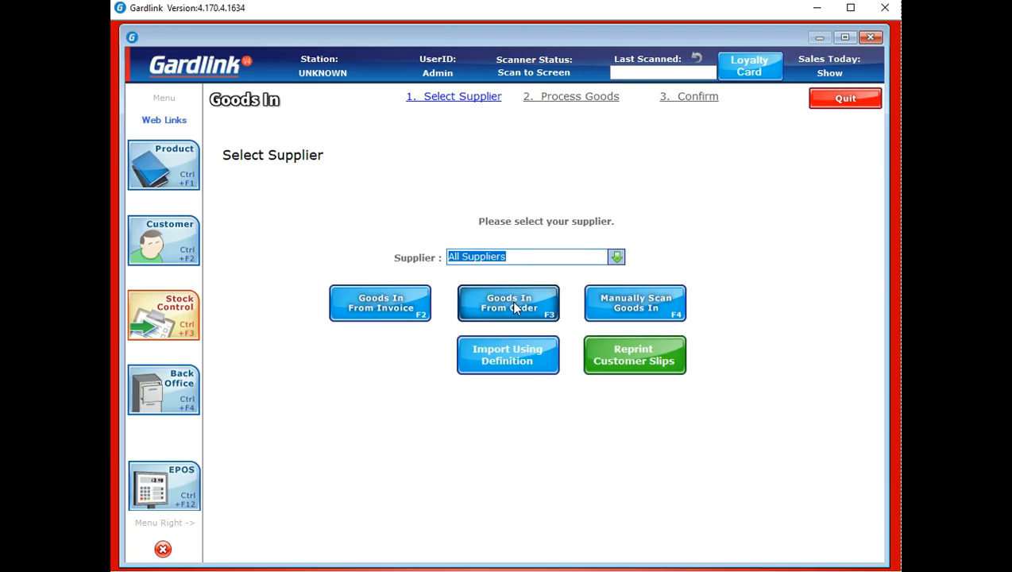
pyautogui.click(615, 257)
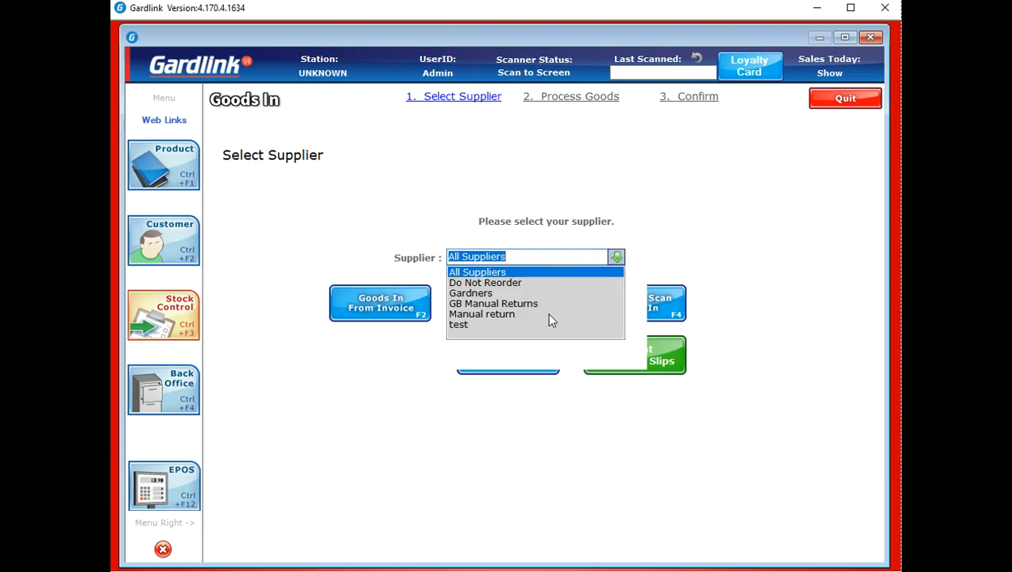
pyautogui.click(493, 293)
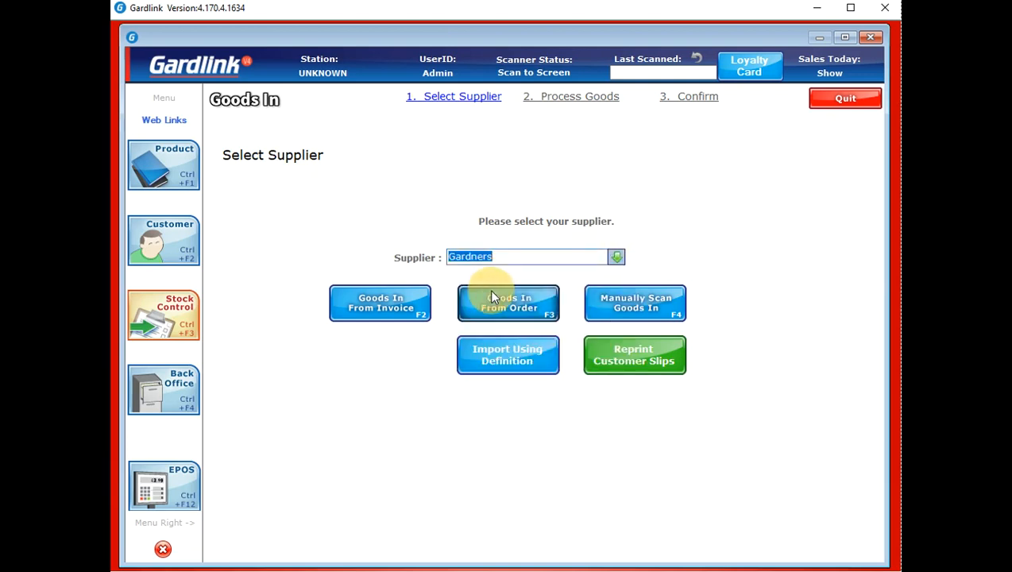
pyautogui.click(545, 309)
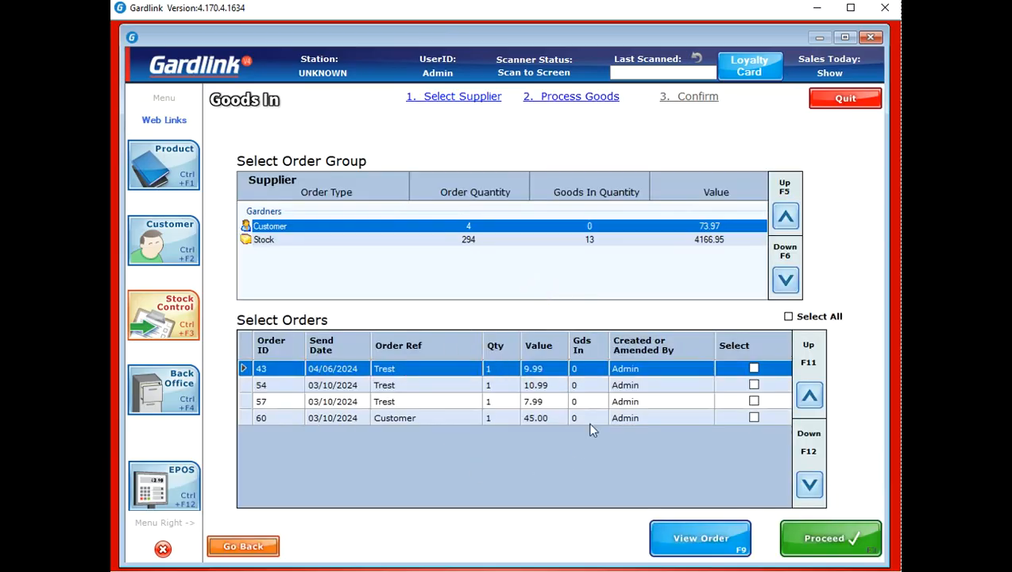
pyautogui.click(754, 367)
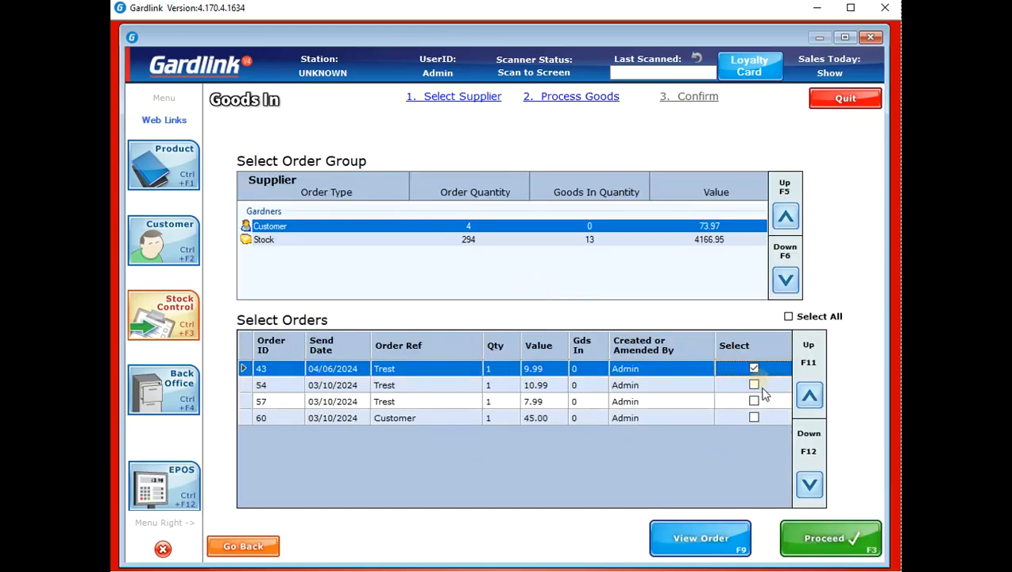
pyautogui.click(844, 554)
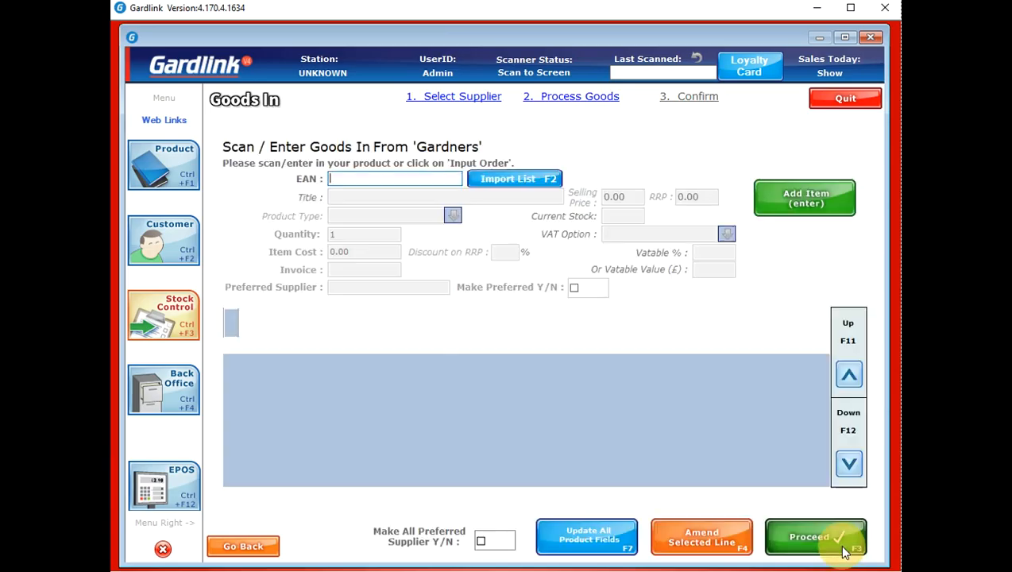
pyautogui.click(845, 554)
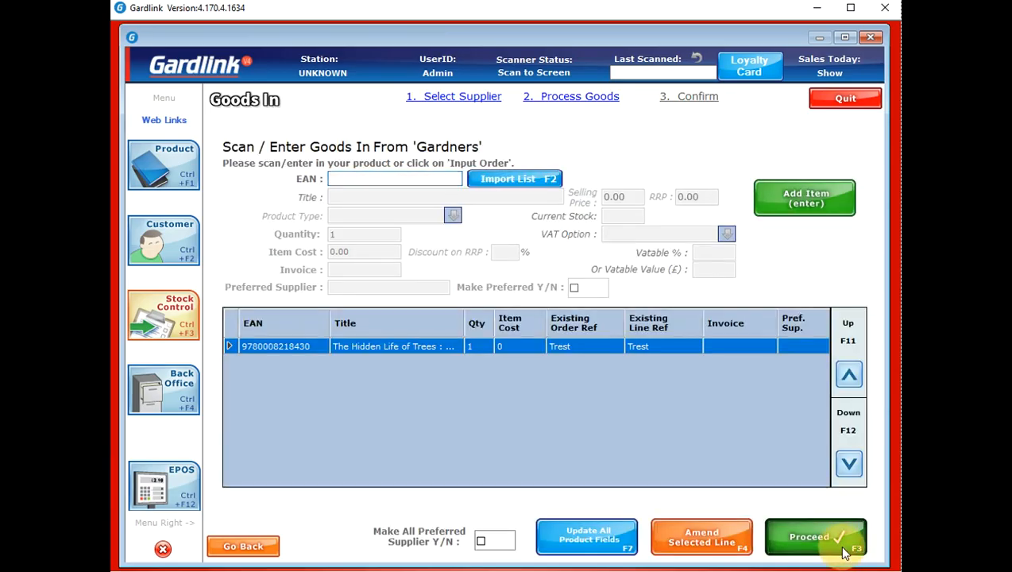
pyautogui.click(845, 554)
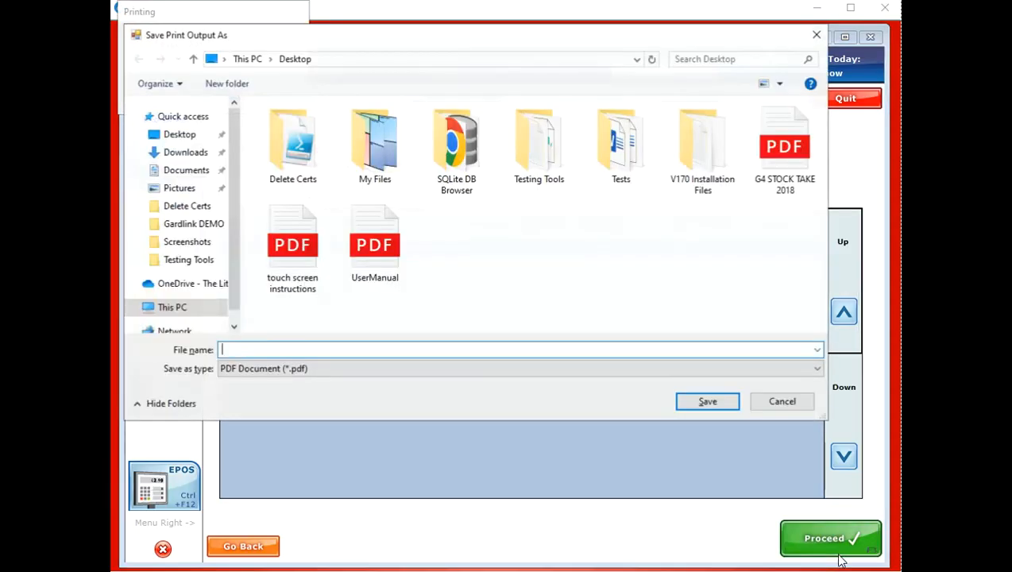
pyautogui.click(775, 403)
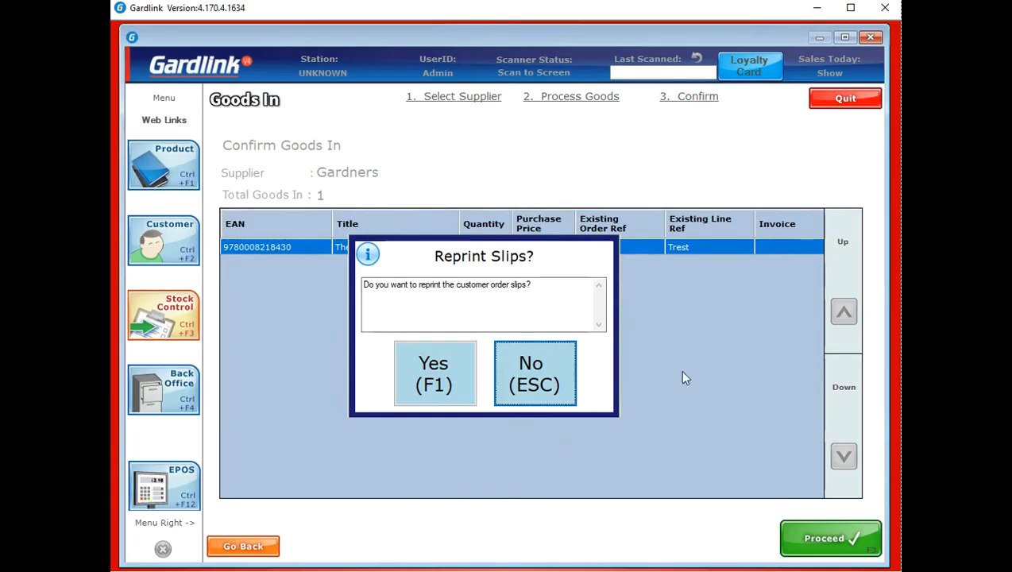
pyautogui.click(532, 381)
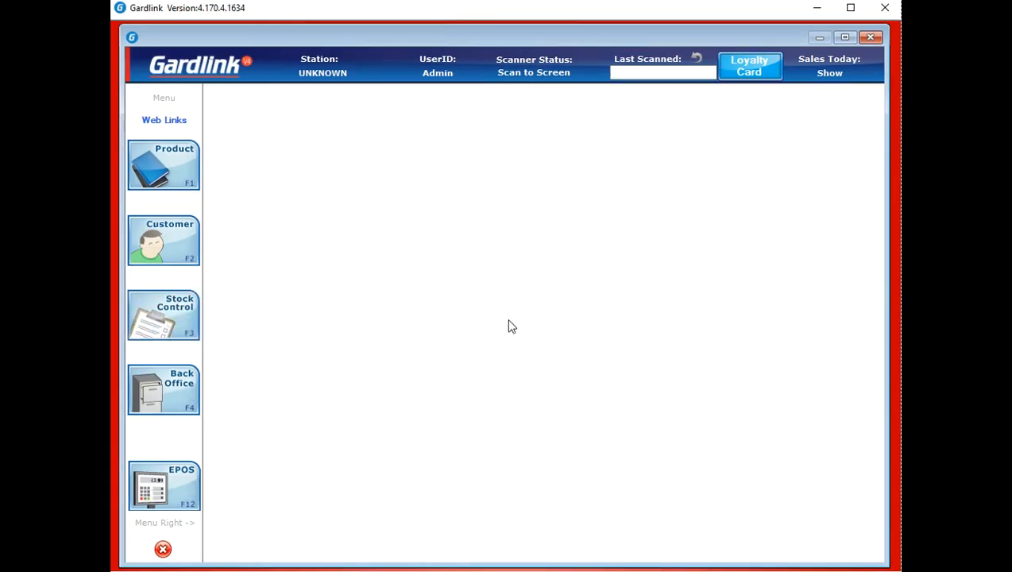
# Start a manual Goods In from supplier 'test' without an existing order
pyautogui.moveTo(163, 314)
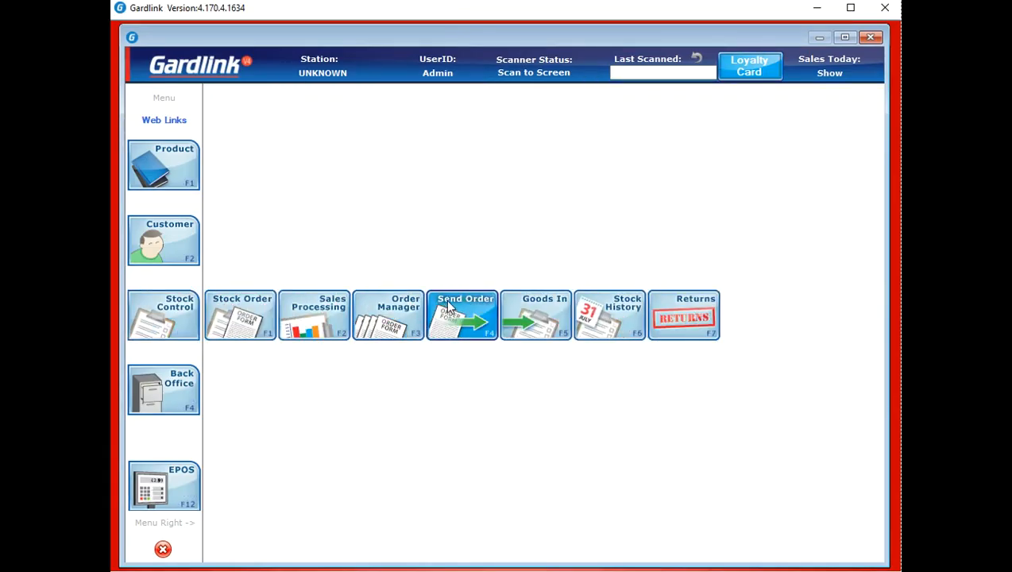
pyautogui.click(531, 310)
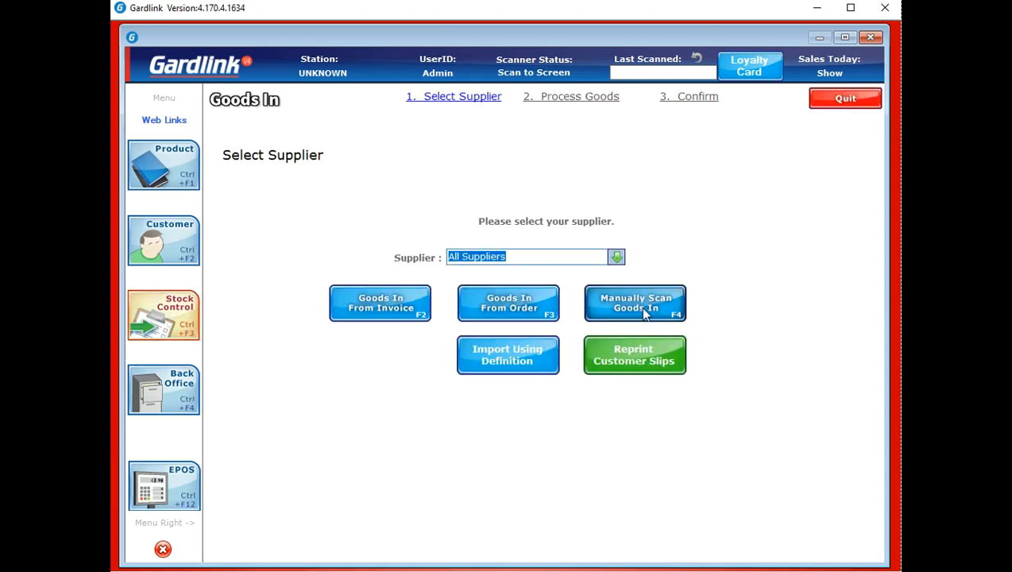
pyautogui.click(617, 258)
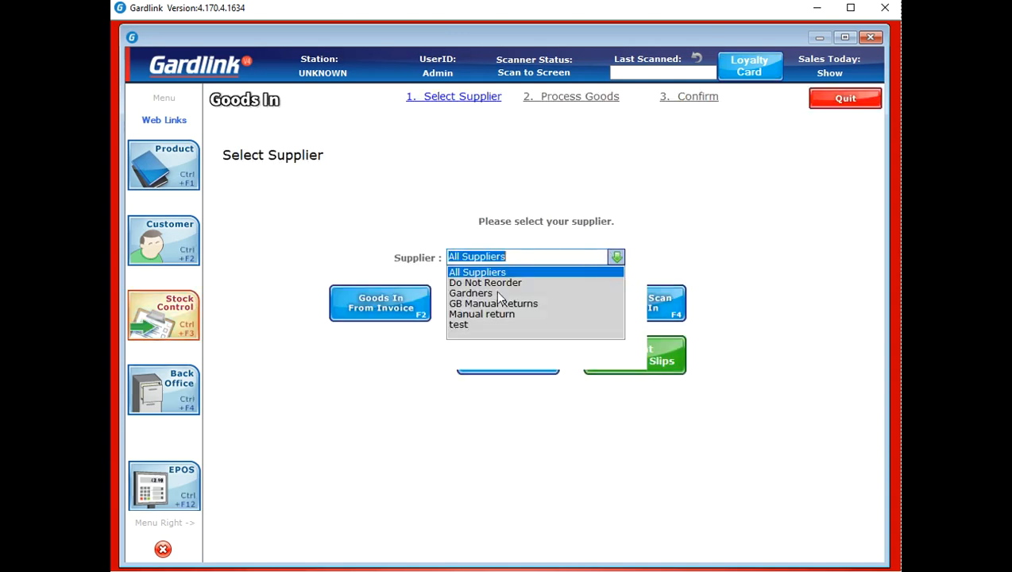
pyautogui.click(466, 326)
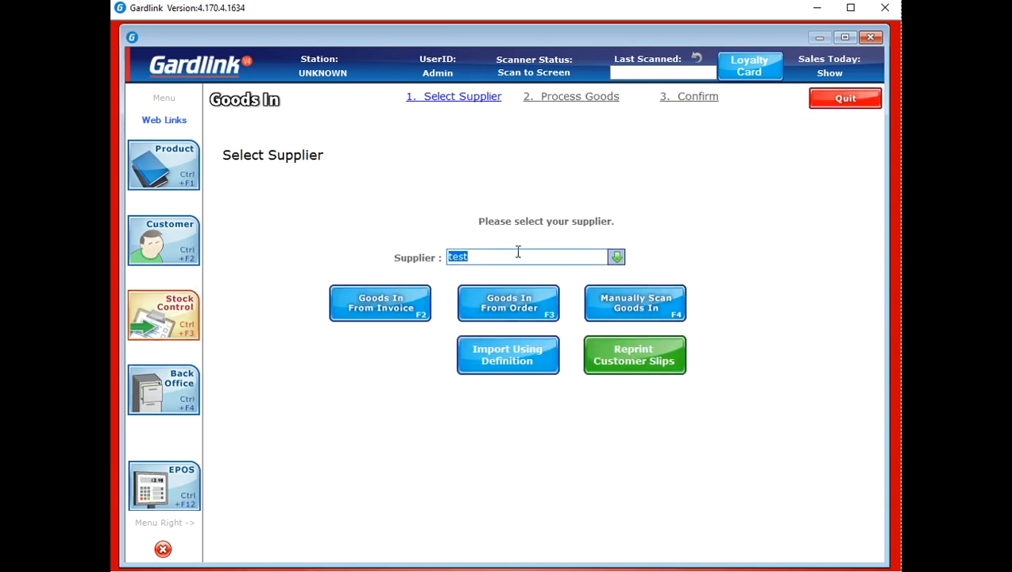
pyautogui.click(653, 306)
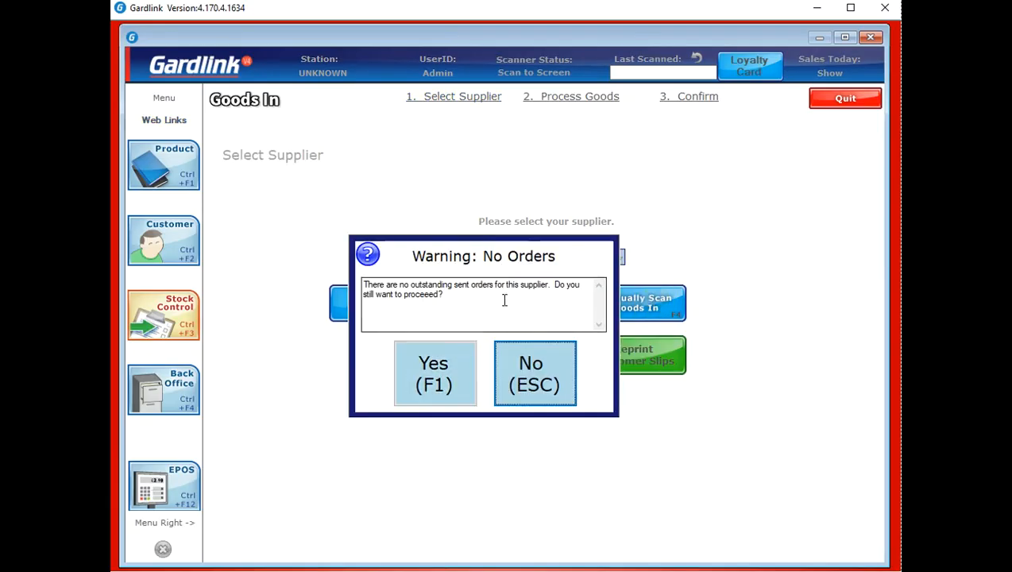
pyautogui.click(445, 361)
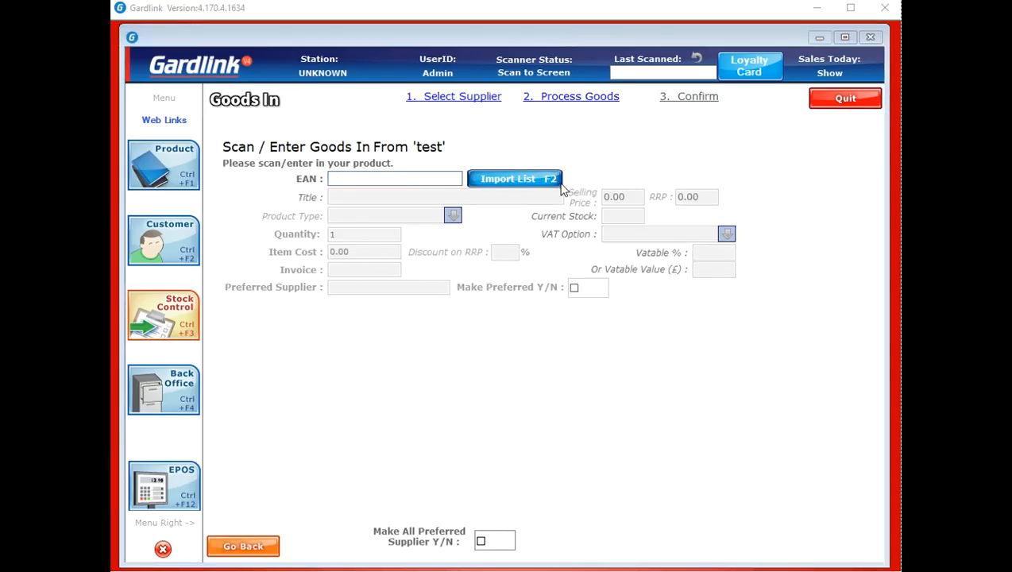
# Paste, validate and import the 12 Avengers EANs, register them, and create an order for them
pyautogui.click(526, 175)
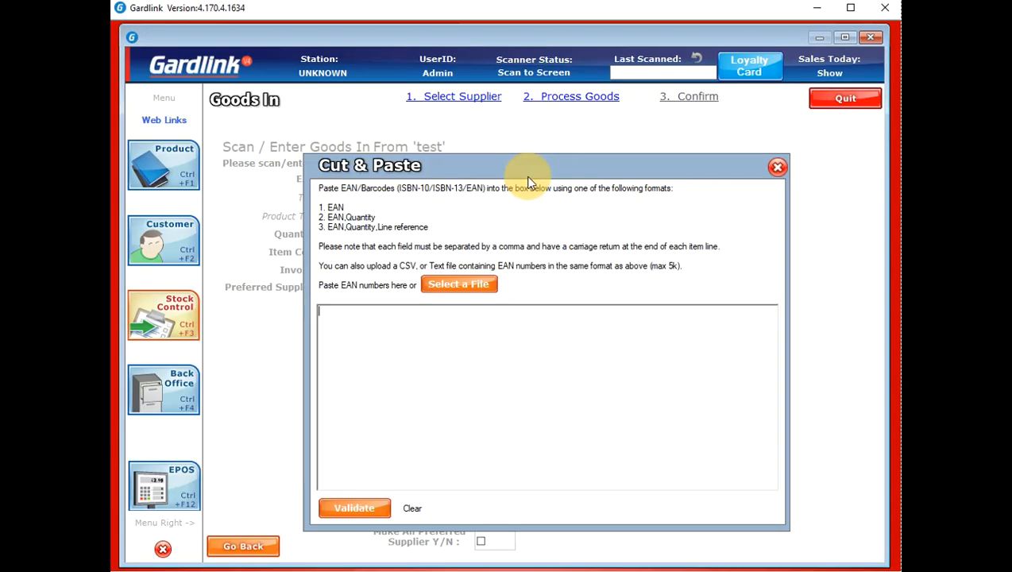
pyautogui.click(482, 314)
pyautogui.hotkey('ctrl', 'v')
pyautogui.click(387, 508)
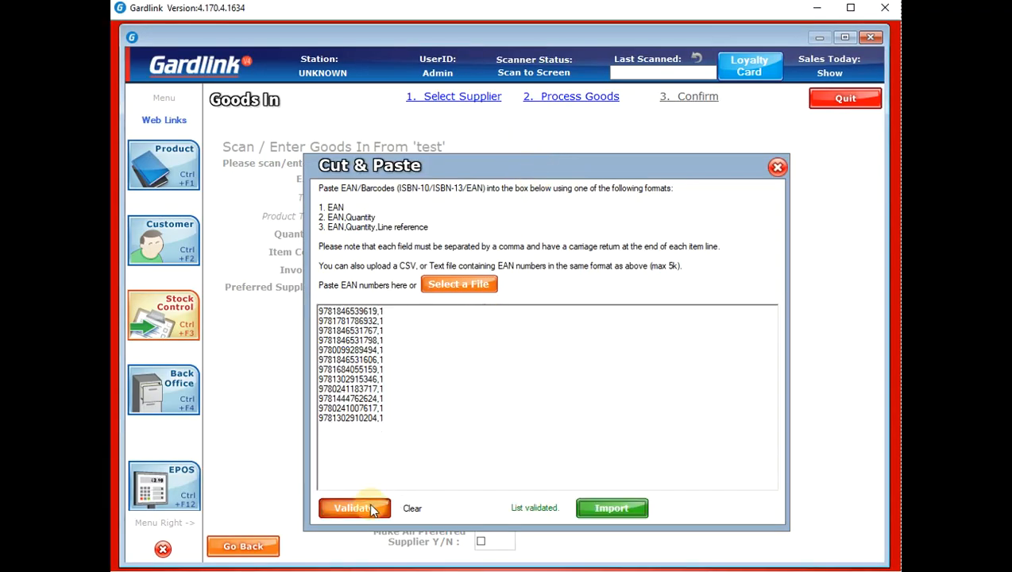
pyautogui.click(618, 508)
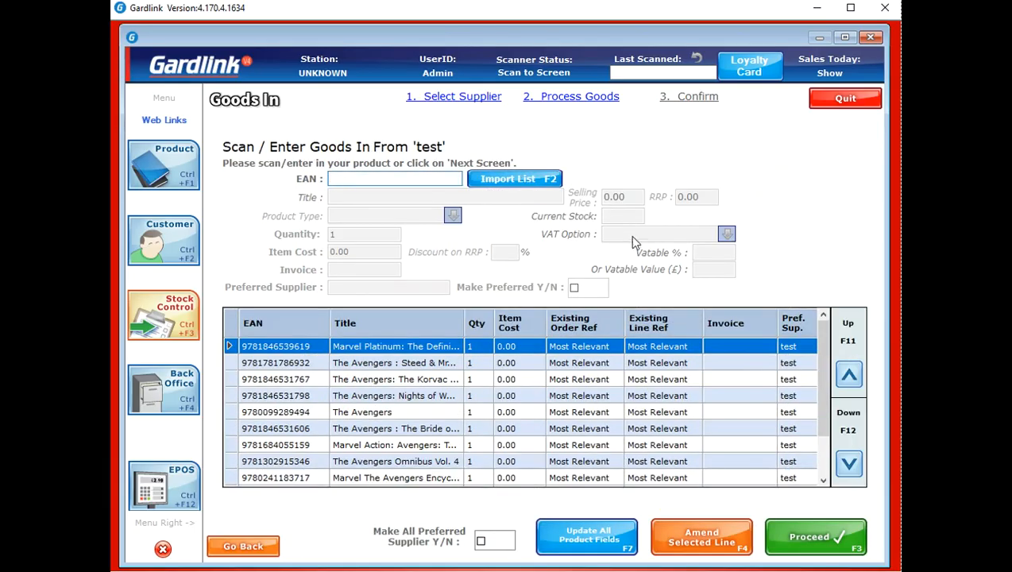
pyautogui.click(836, 548)
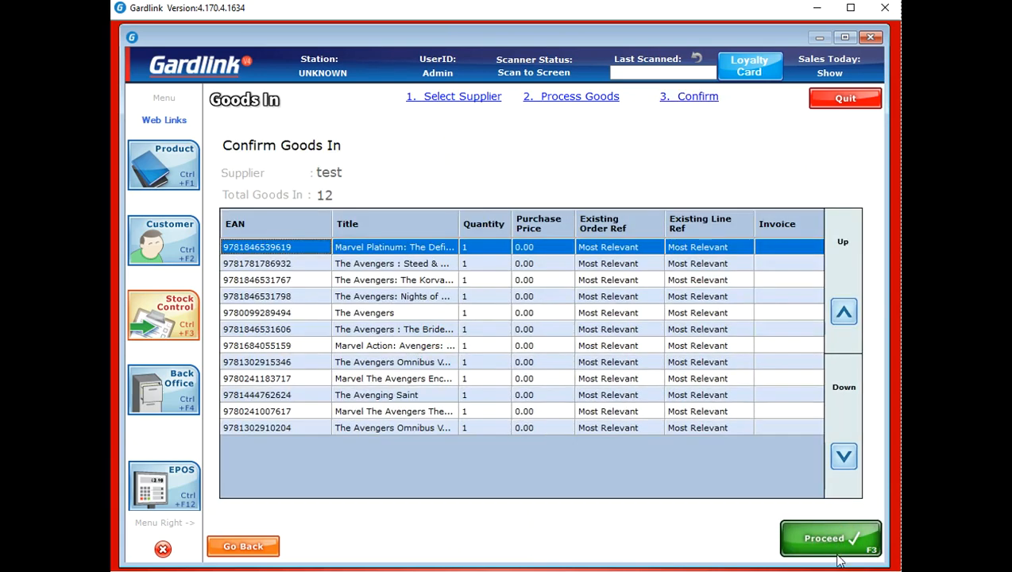
pyautogui.click(863, 538)
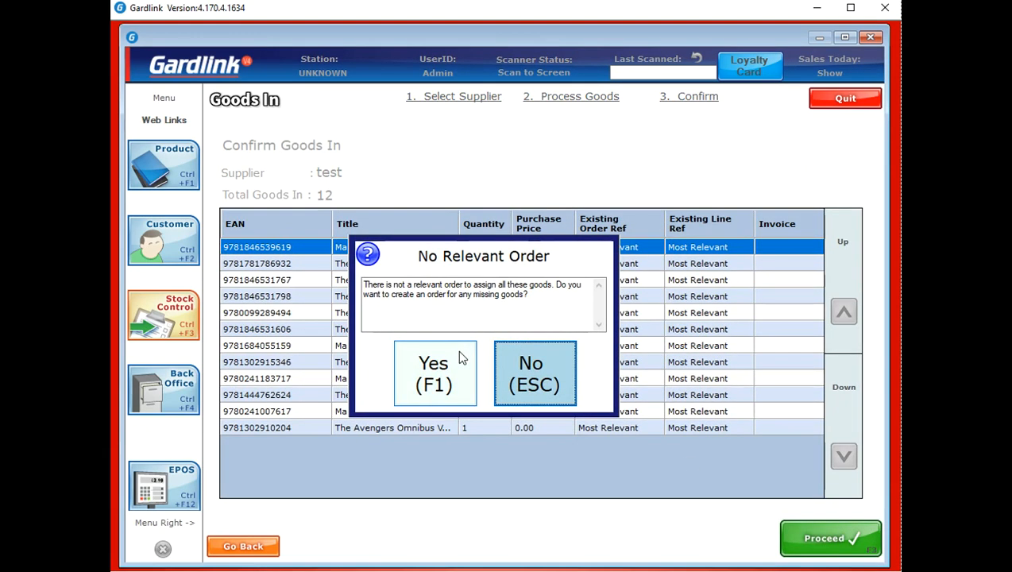
pyautogui.click(459, 354)
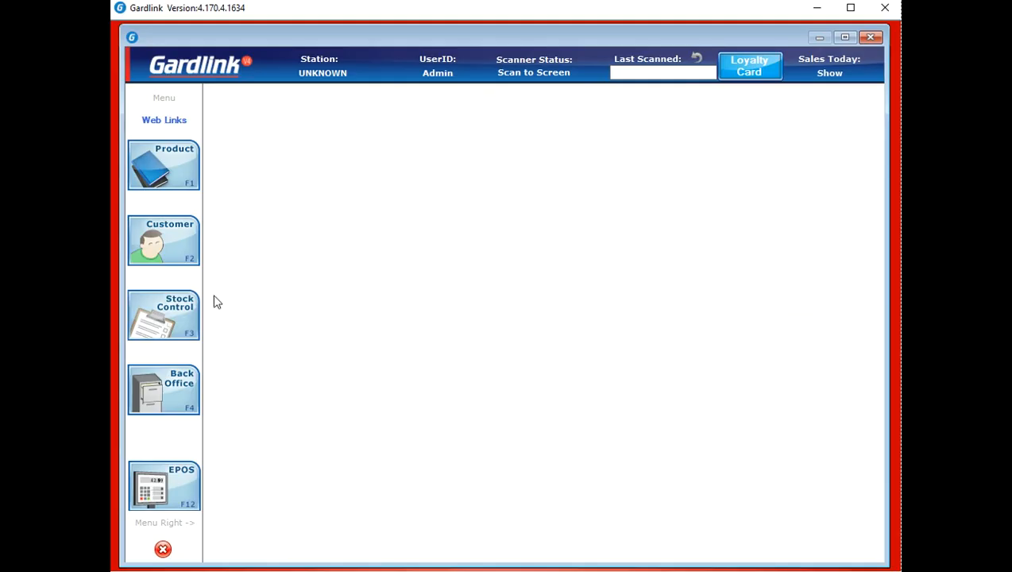
# Start a new supplier return and import the twelve pasted EANs into it
pyautogui.click(182, 315)
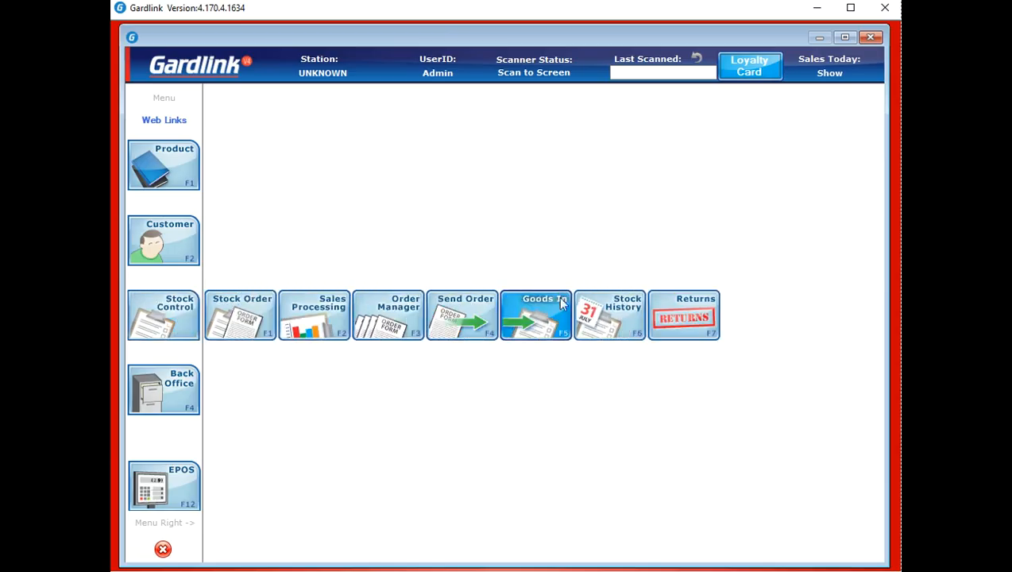
pyautogui.click(678, 312)
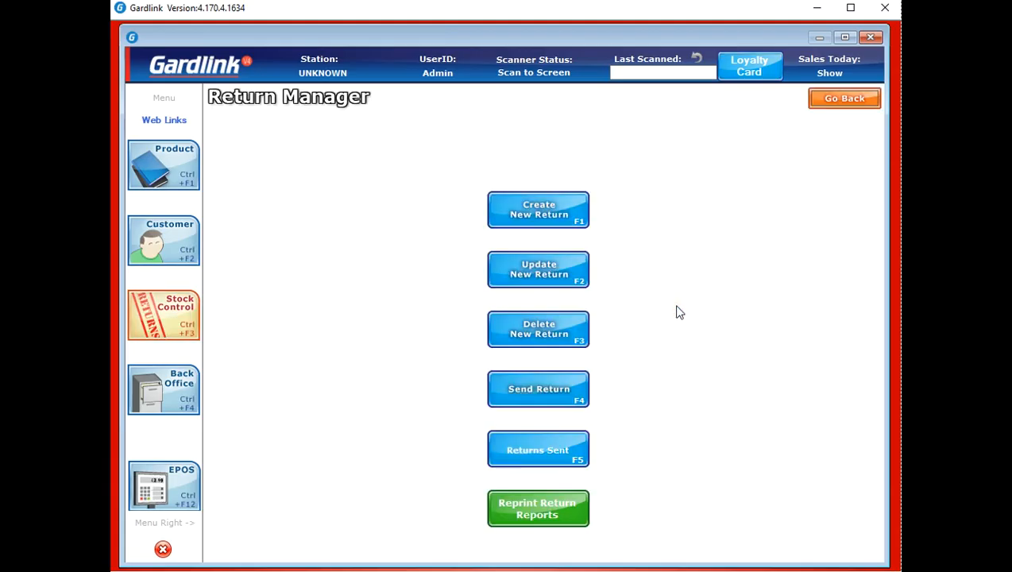
pyautogui.click(564, 222)
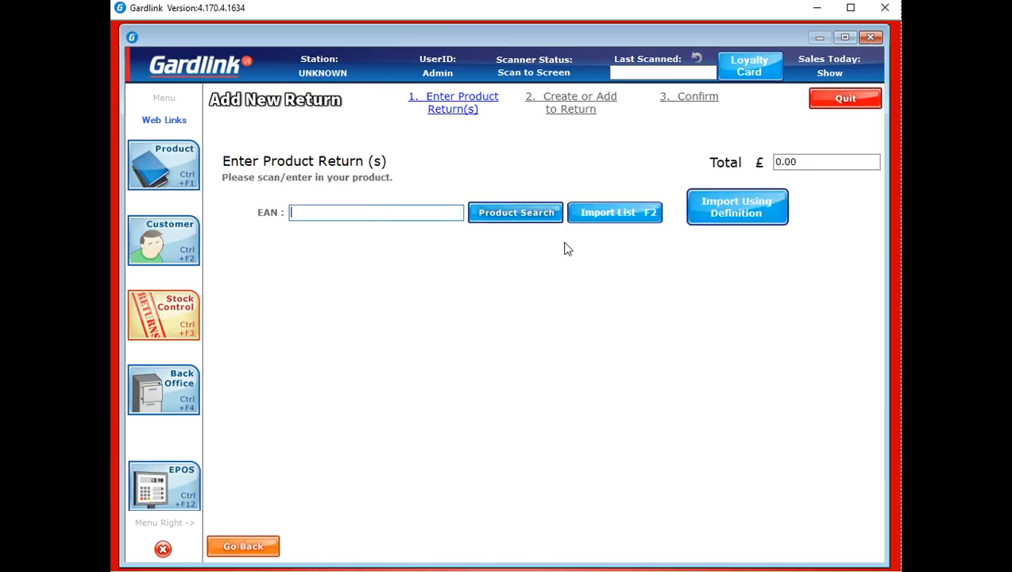
pyautogui.click(614, 213)
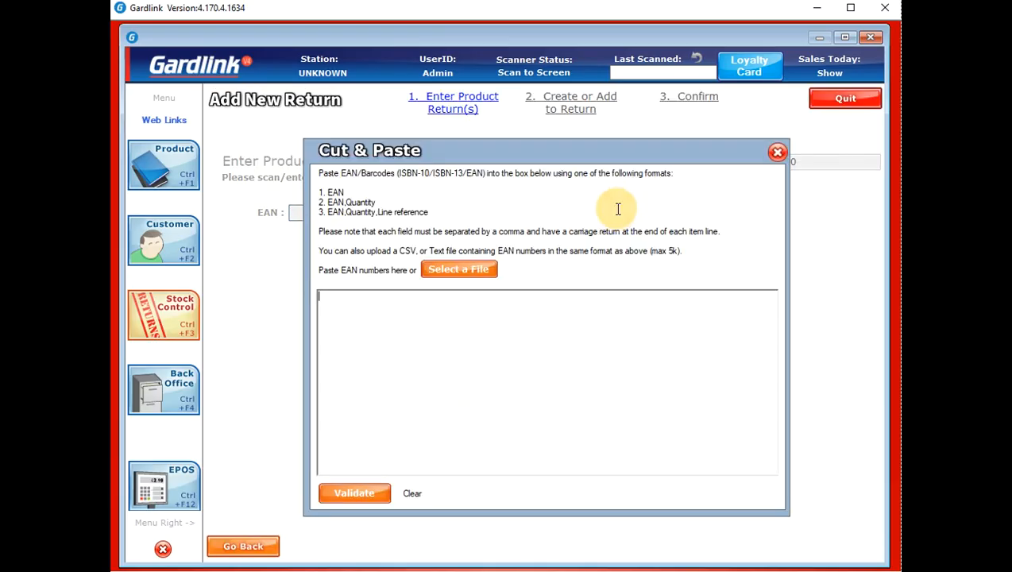
pyautogui.hotkey('ctrl', 'v')
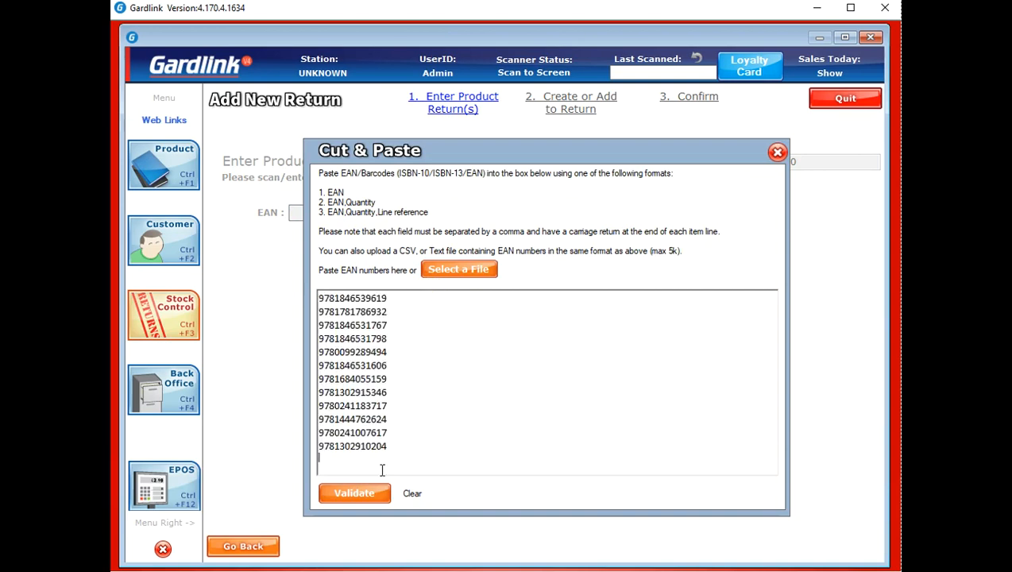
pyautogui.click(372, 492)
pyautogui.click(585, 494)
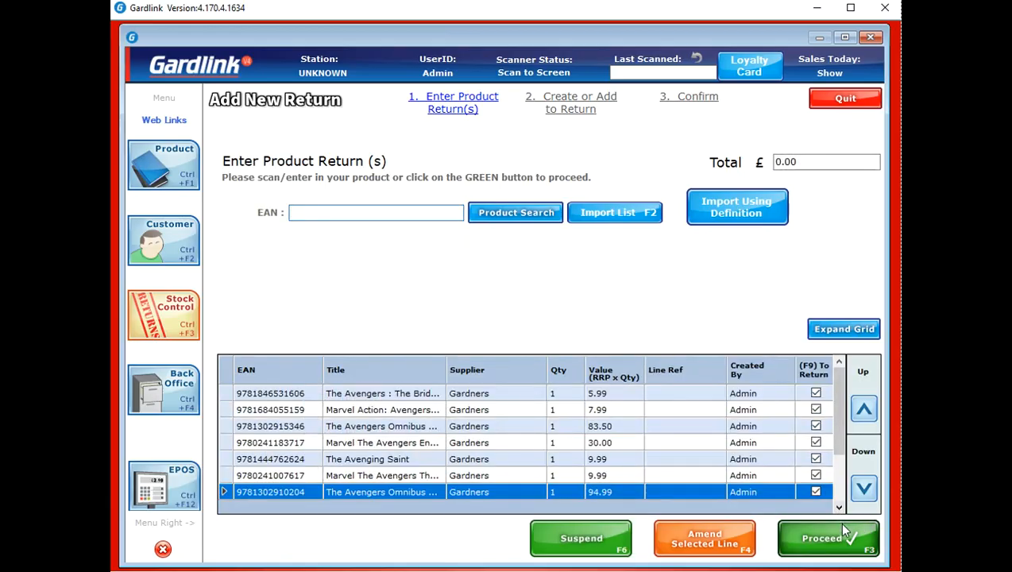
# Save it as a new Gardners return with reference 'return'
pyautogui.click(843, 548)
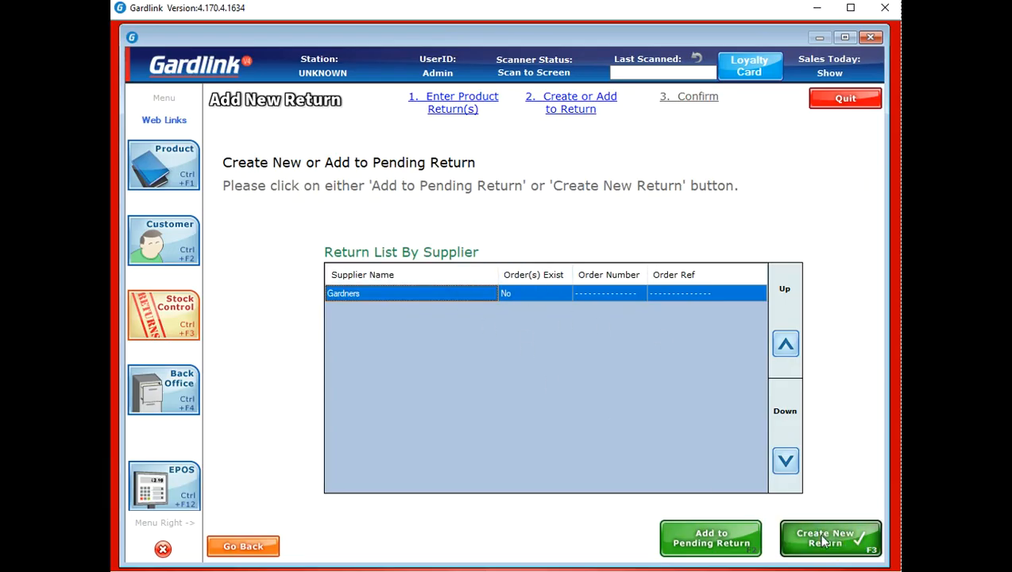
pyautogui.click(823, 541)
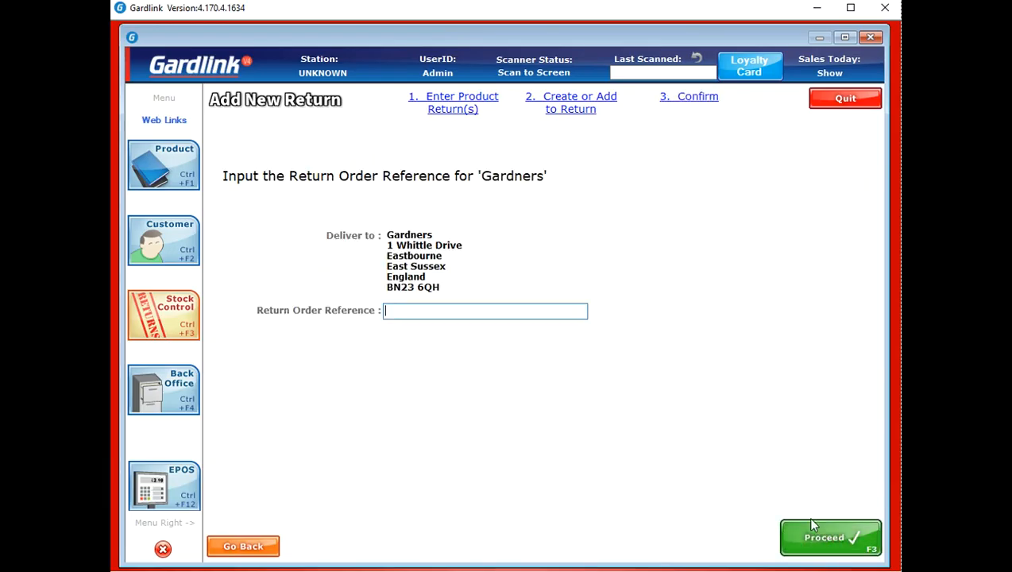
pyautogui.write('return')
pyautogui.click(815, 526)
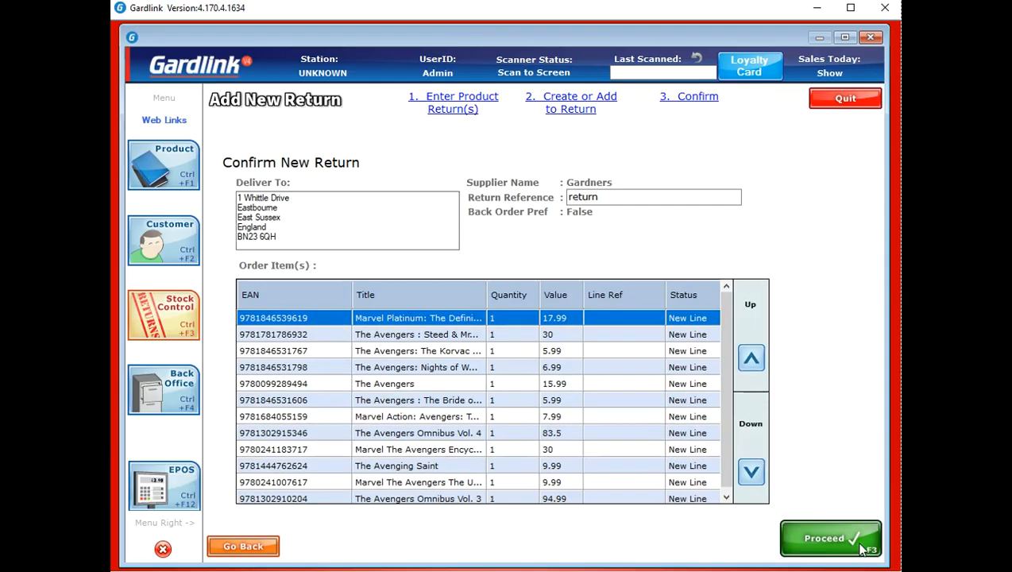
pyautogui.click(862, 548)
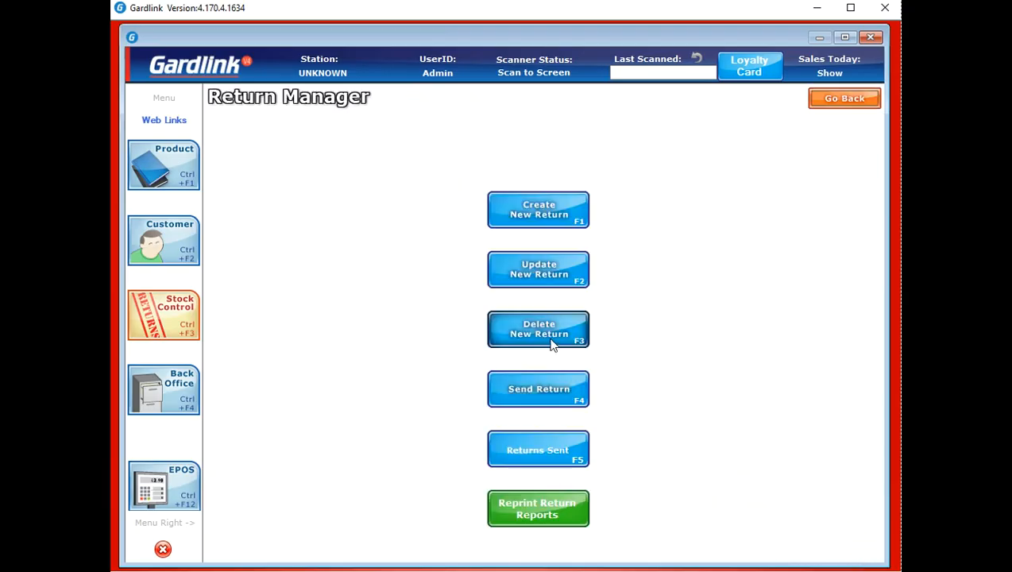
# Send return 70 (12 items, 319.41) to Gardners via FTP
pyautogui.click(553, 381)
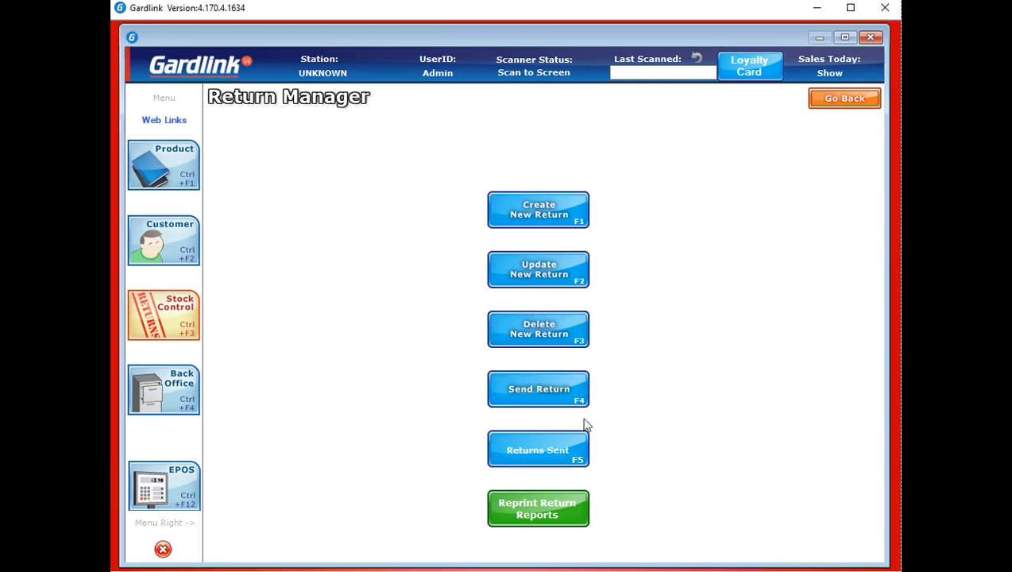
pyautogui.click(536, 402)
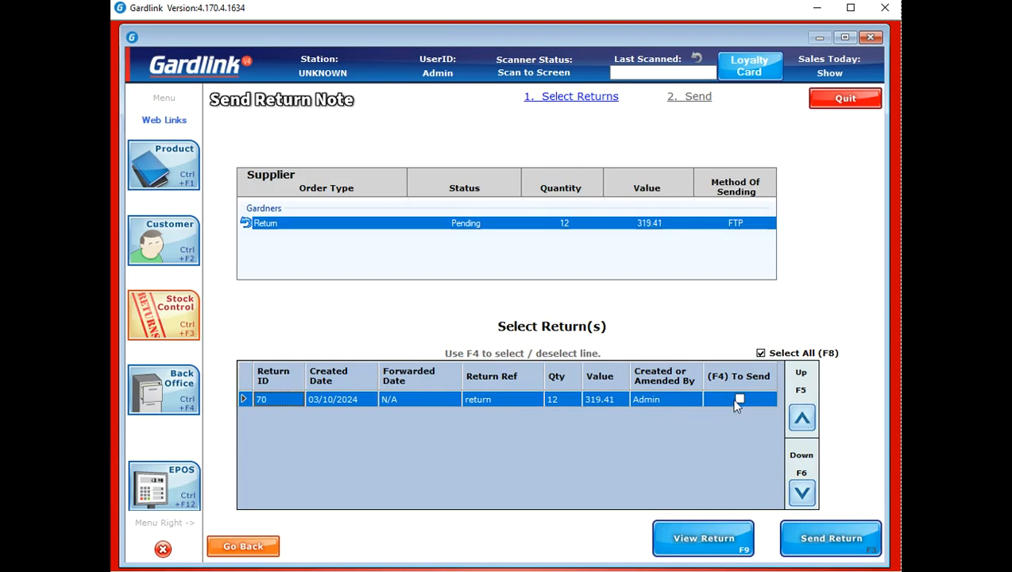
pyautogui.click(740, 399)
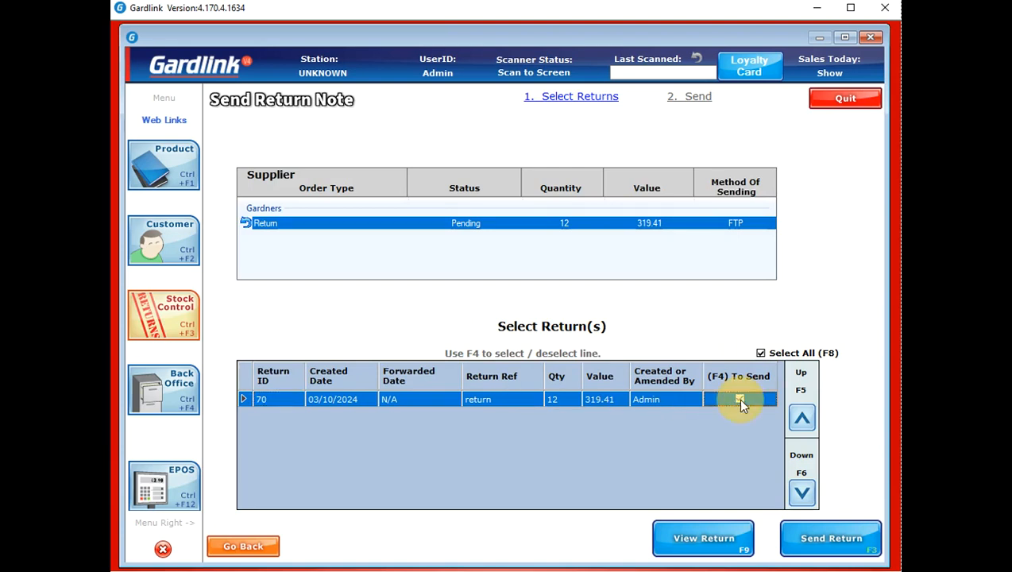
pyautogui.click(831, 539)
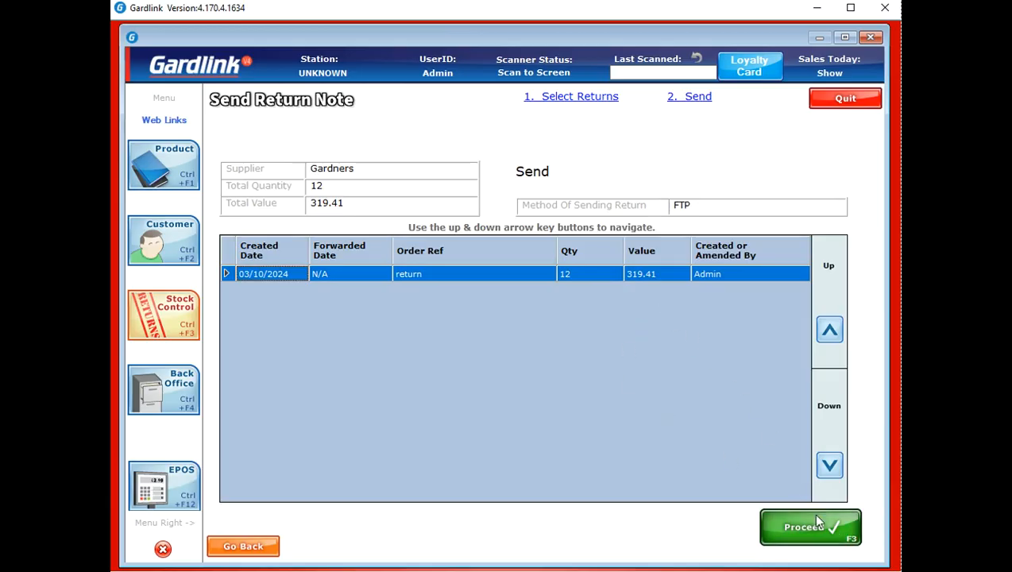
pyautogui.click(820, 522)
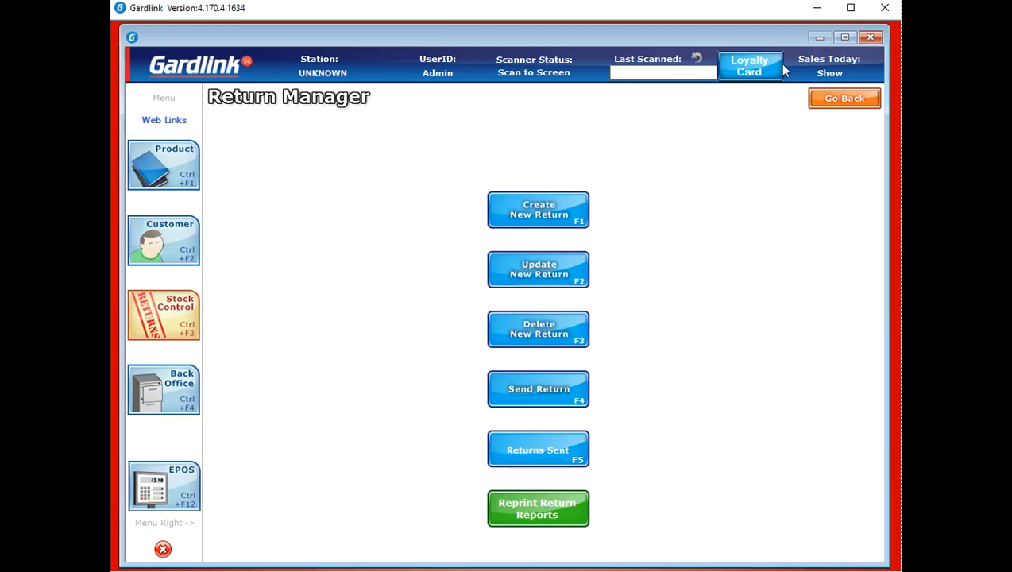
# Leave Return Manager, view the Outstanding Sent Orders list, then close it
pyautogui.click(831, 106)
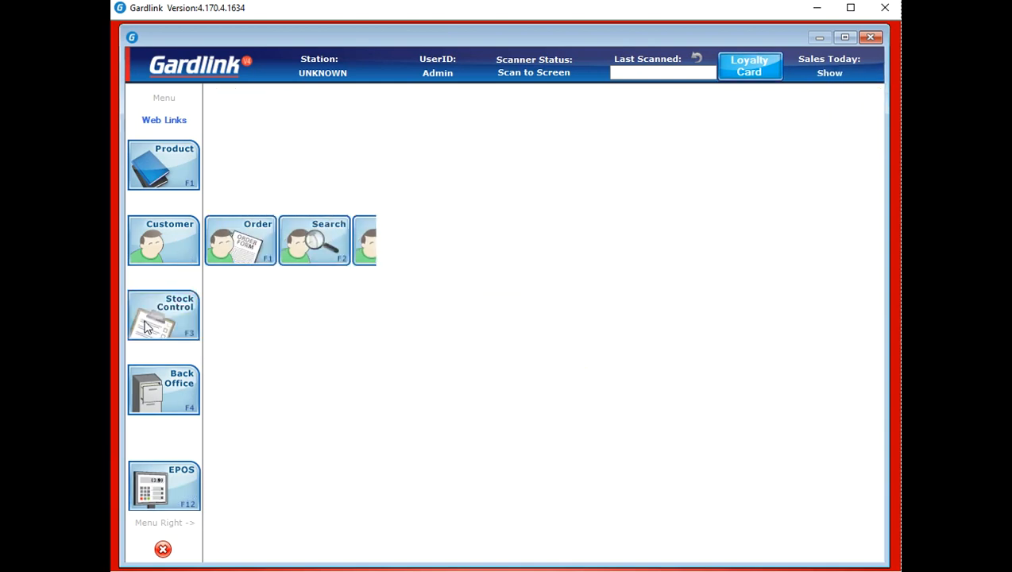
pyautogui.click(166, 312)
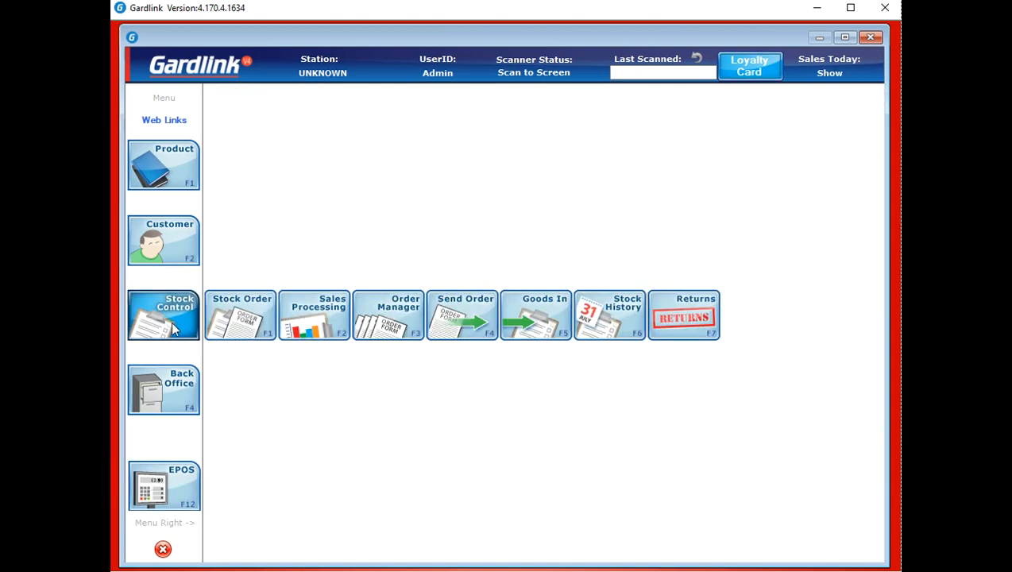
pyautogui.moveTo(178, 382)
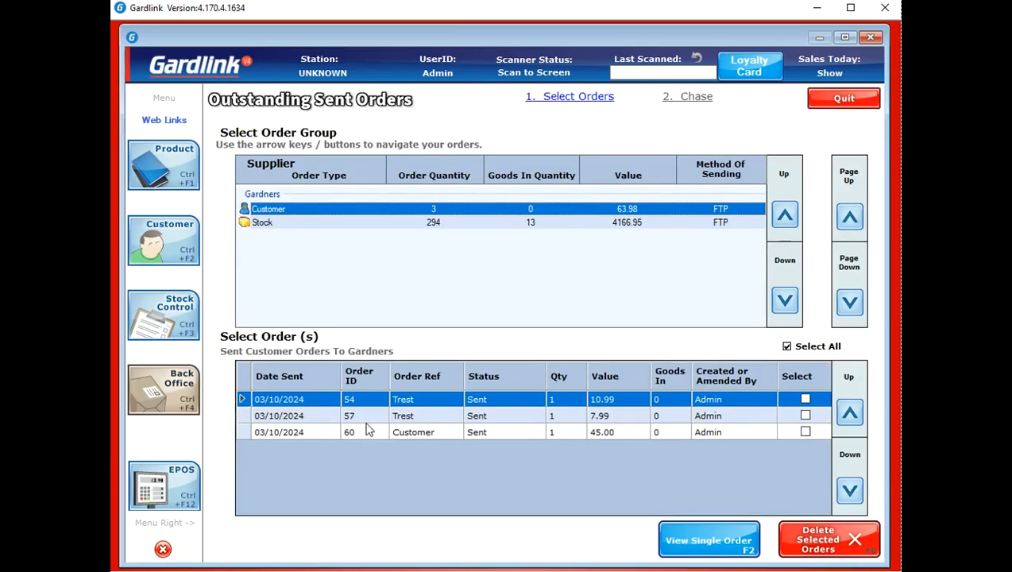
pyautogui.click(844, 99)
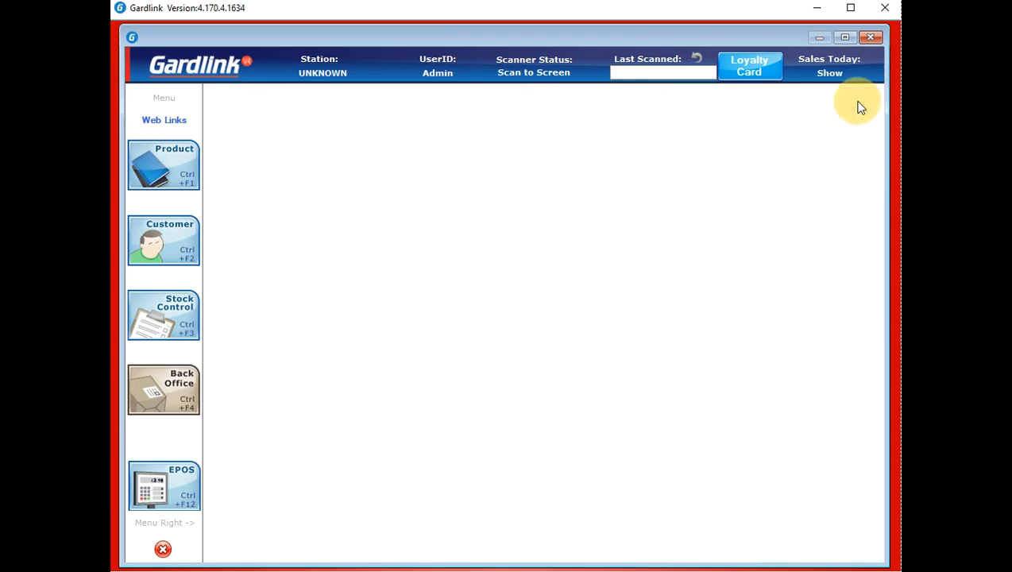
# View the Report Manager from Back Office, close it, and list the Back Office options again
pyautogui.click(184, 405)
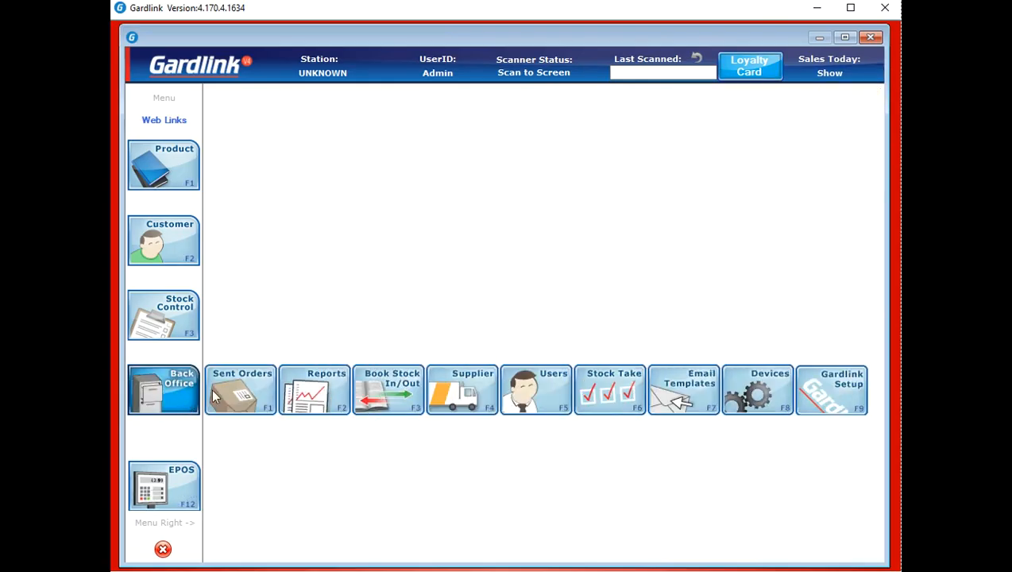
pyautogui.click(316, 395)
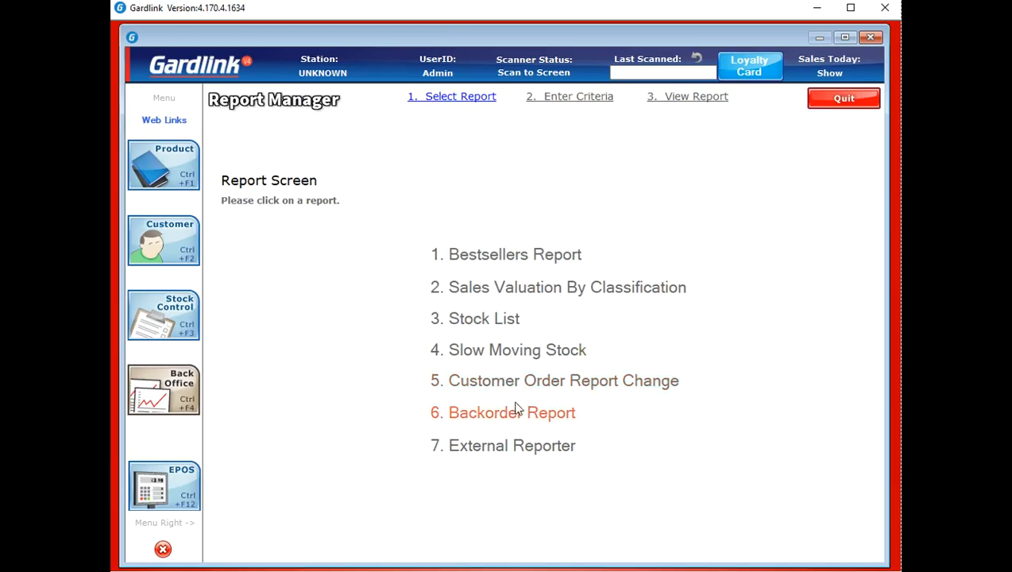
pyautogui.click(844, 98)
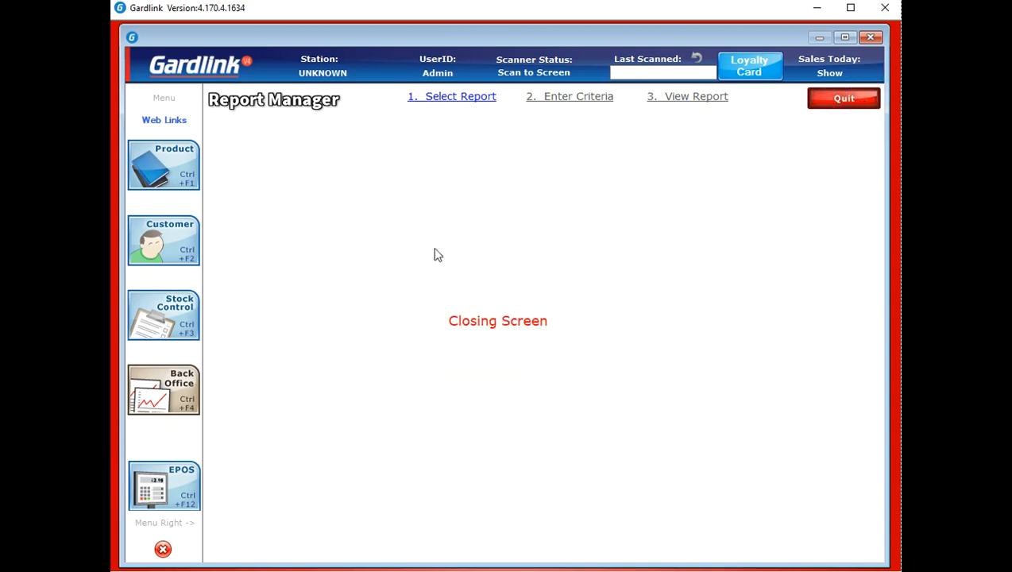
pyautogui.click(169, 387)
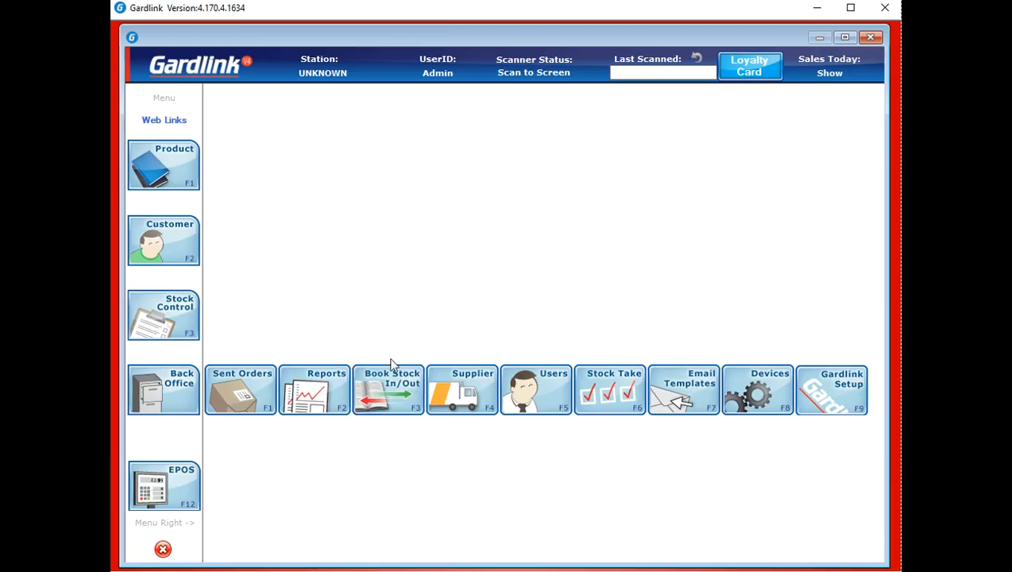
# Start a stock-out batch for the event titled 'school test1'
pyautogui.moveTo(191, 397)
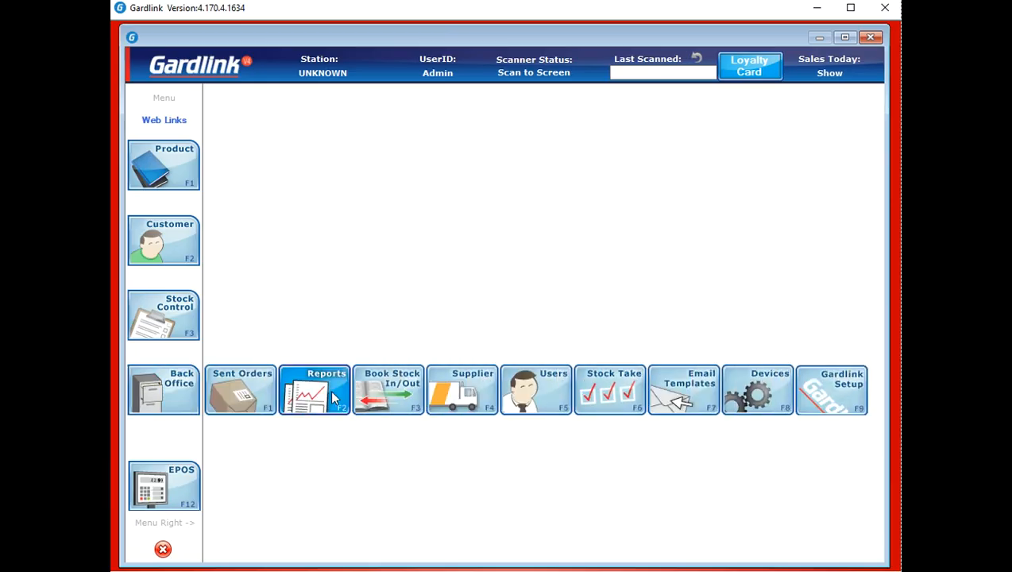
pyautogui.click(382, 397)
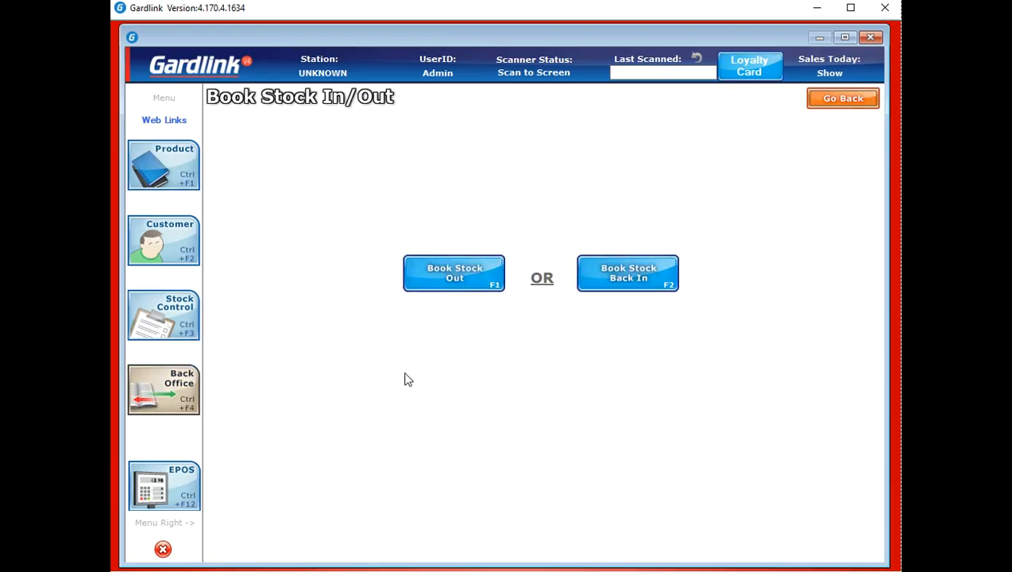
pyautogui.click(461, 278)
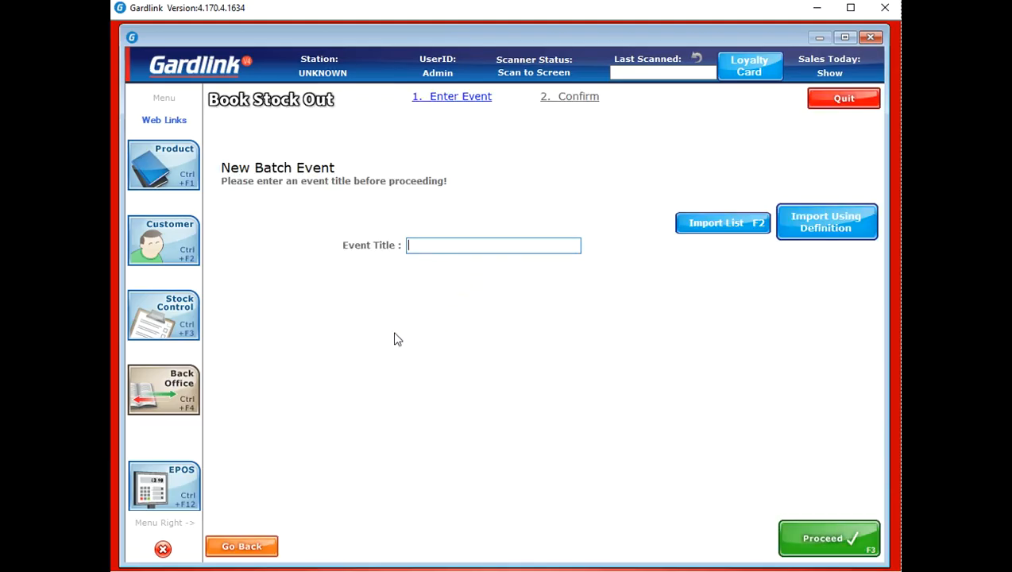
pyautogui.click(449, 246)
pyautogui.write('school test')
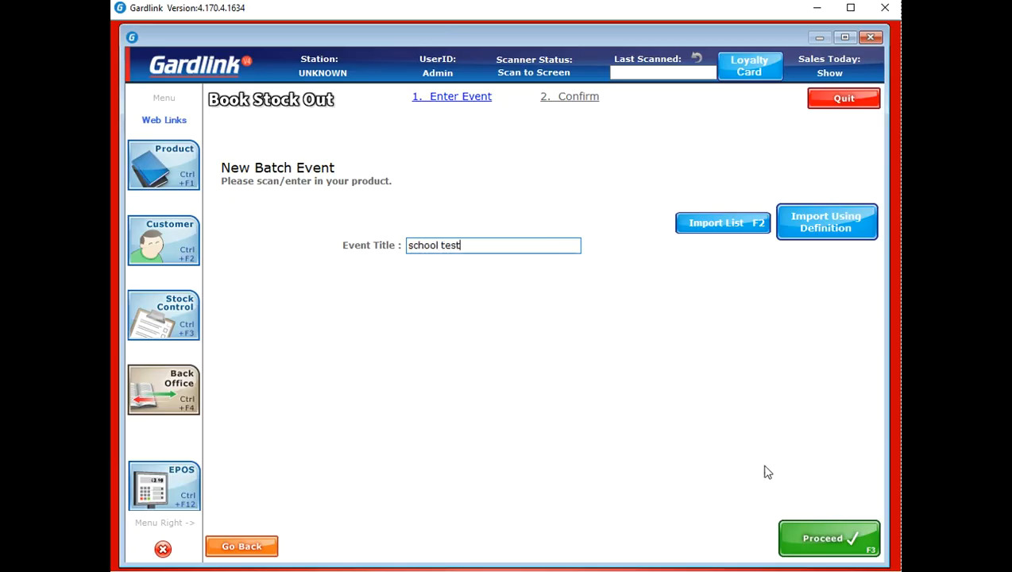
pyautogui.click(813, 526)
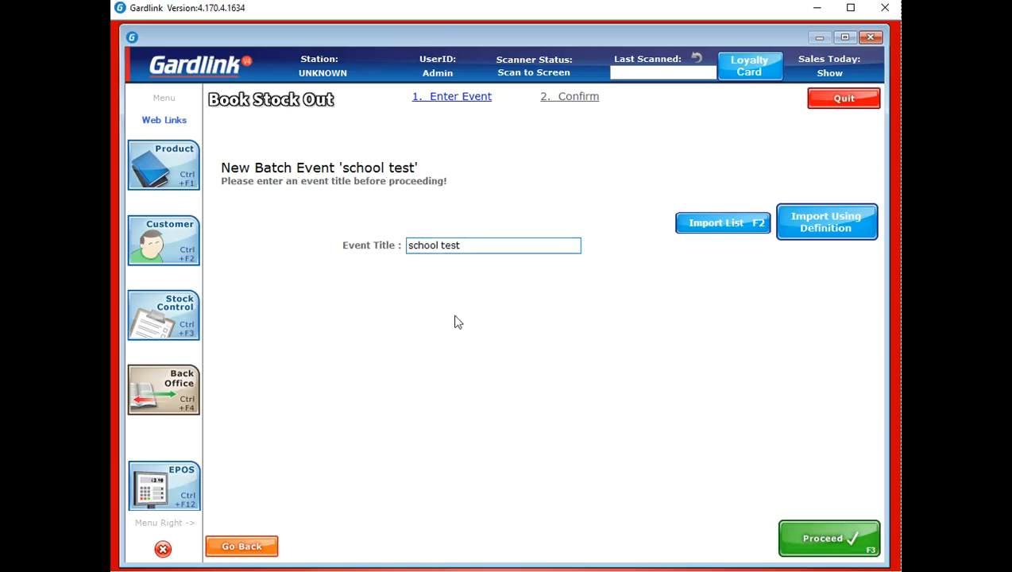
pyautogui.write('1')
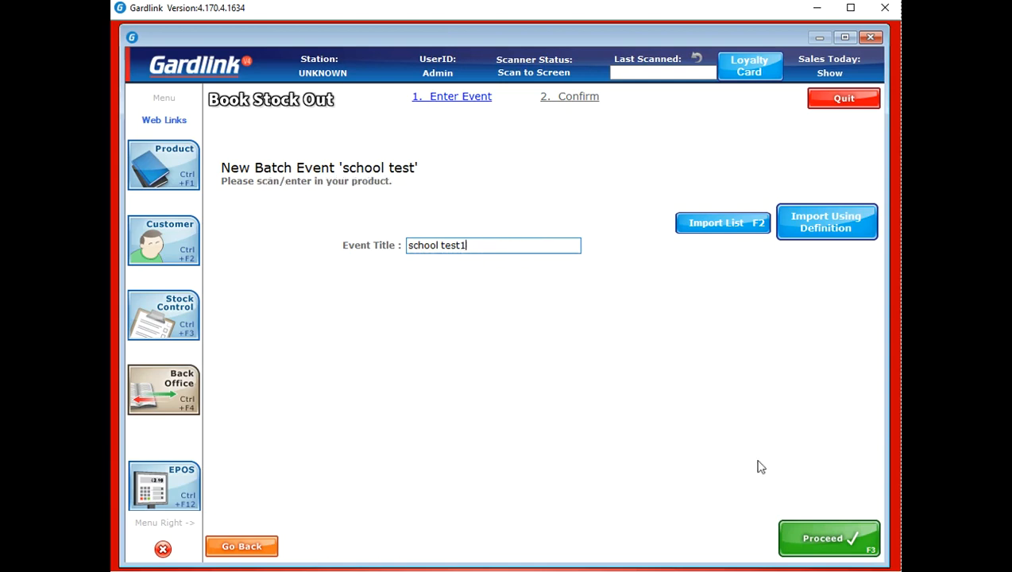
pyautogui.click(825, 542)
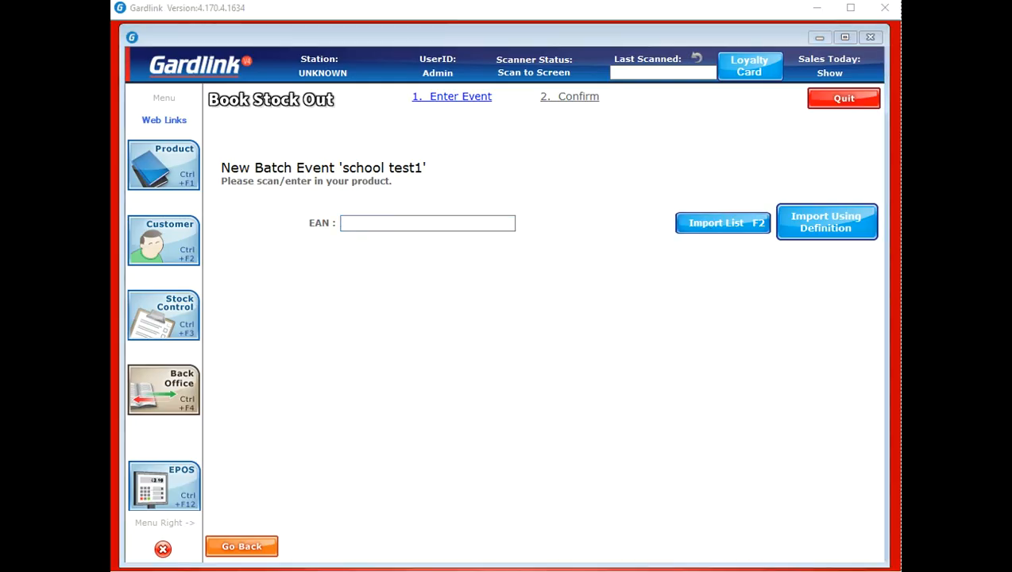
pyautogui.click(396, 224)
pyautogui.write('9781846539619')
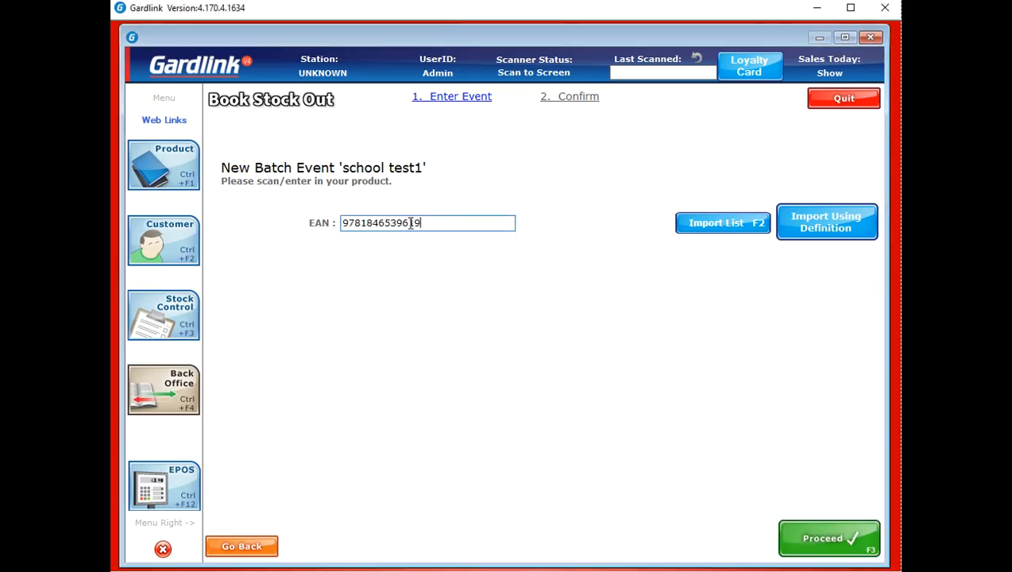
pyautogui.press('Return')
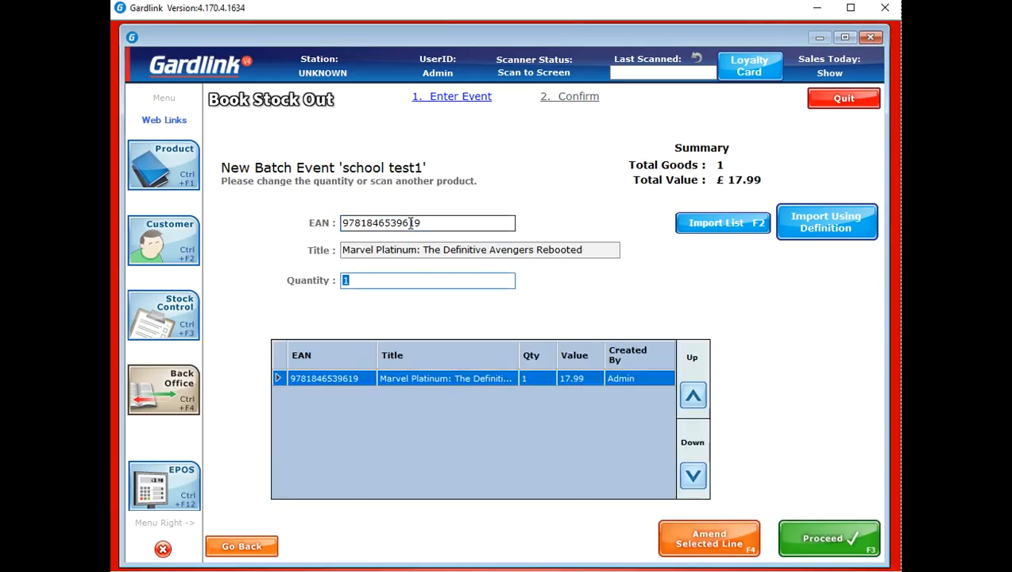
pyautogui.write('100')
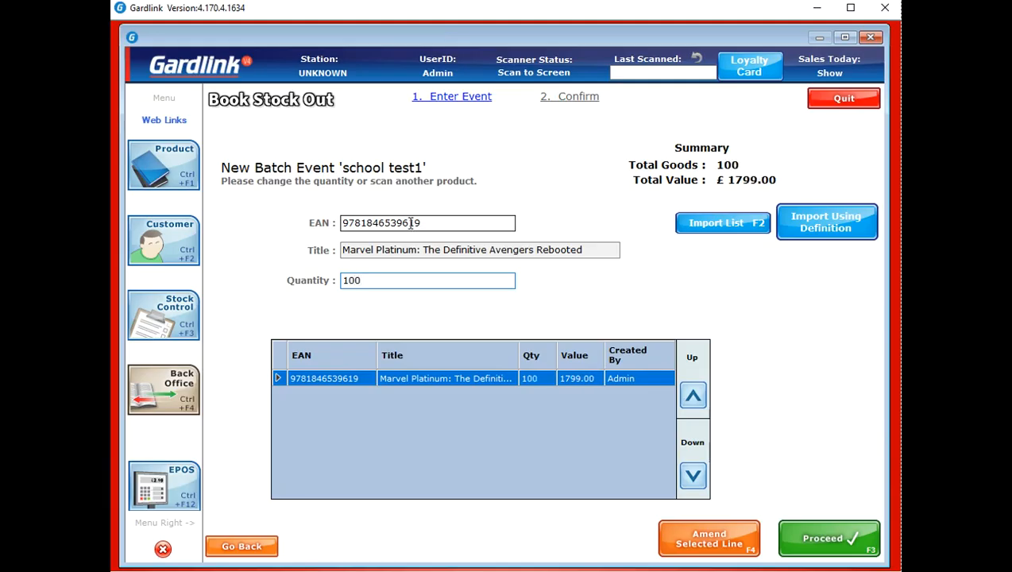
pyautogui.click(852, 532)
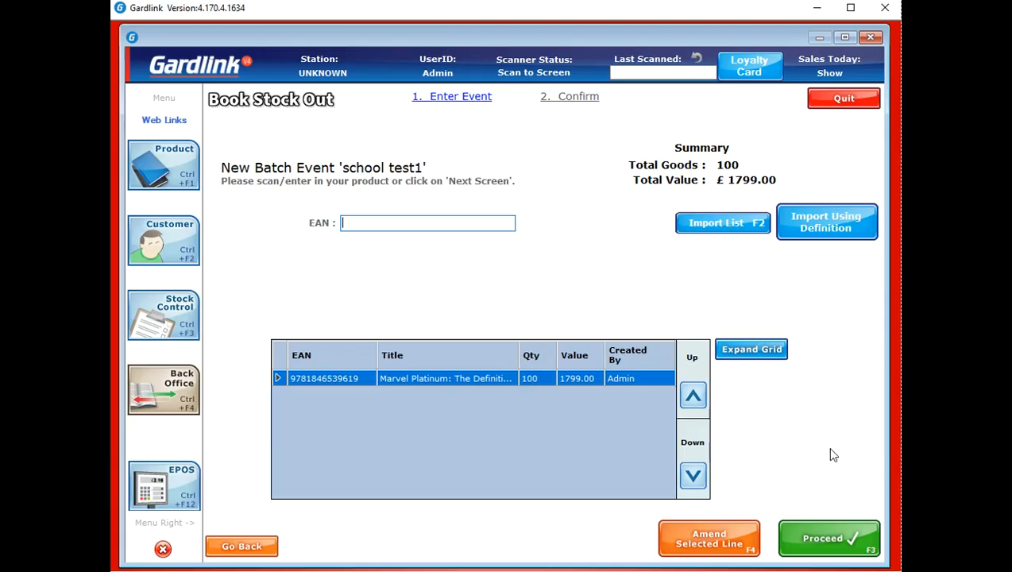
pyautogui.click(864, 544)
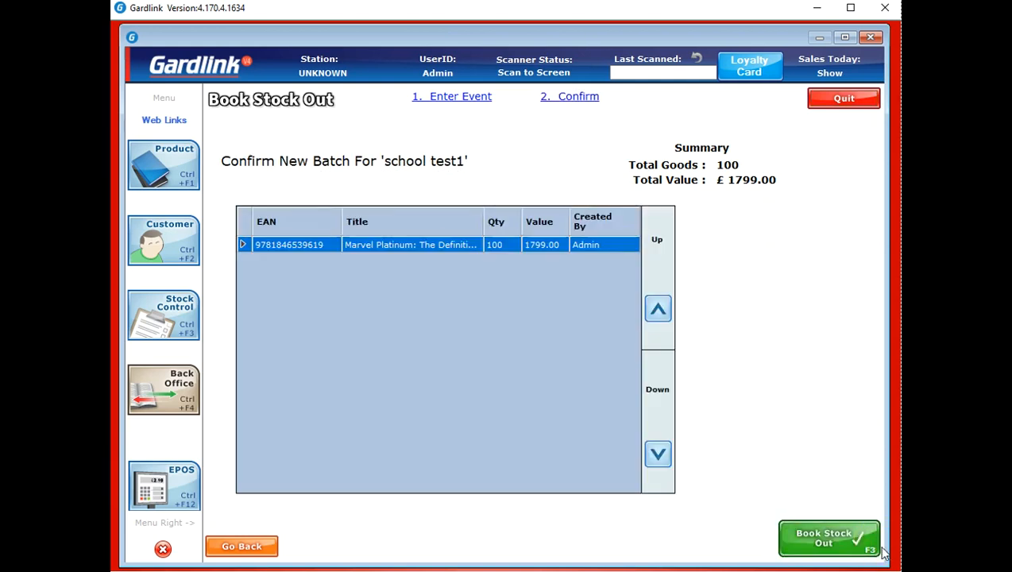
pyautogui.click(848, 529)
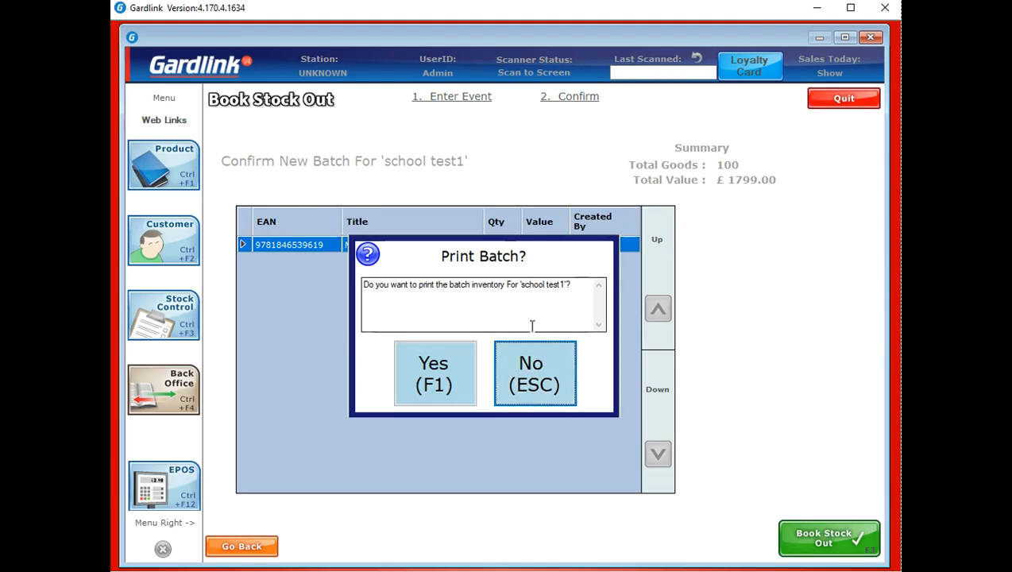
pyautogui.click(545, 368)
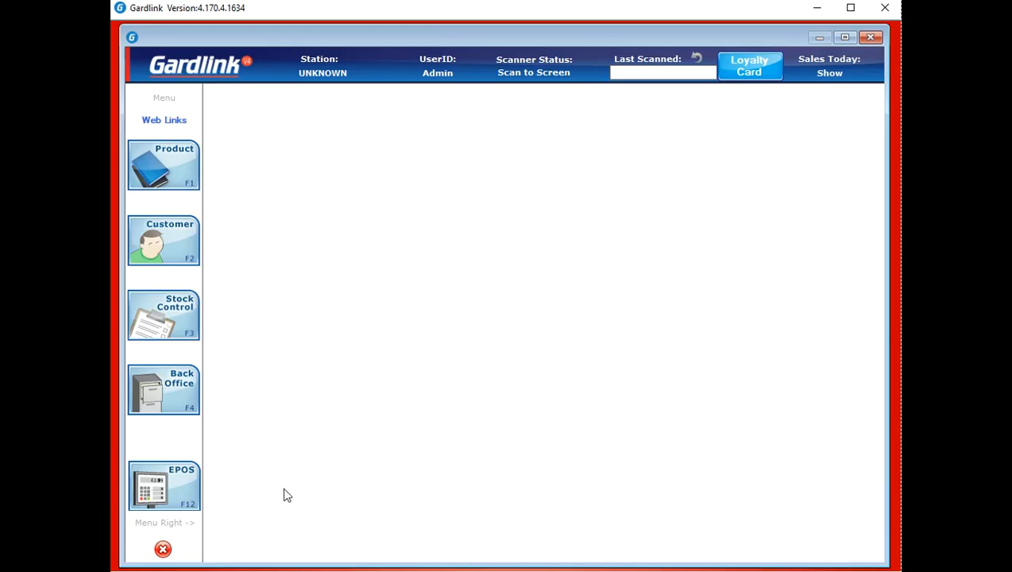
# Begin booking stock back in for the 'school test1' event
pyautogui.click(189, 402)
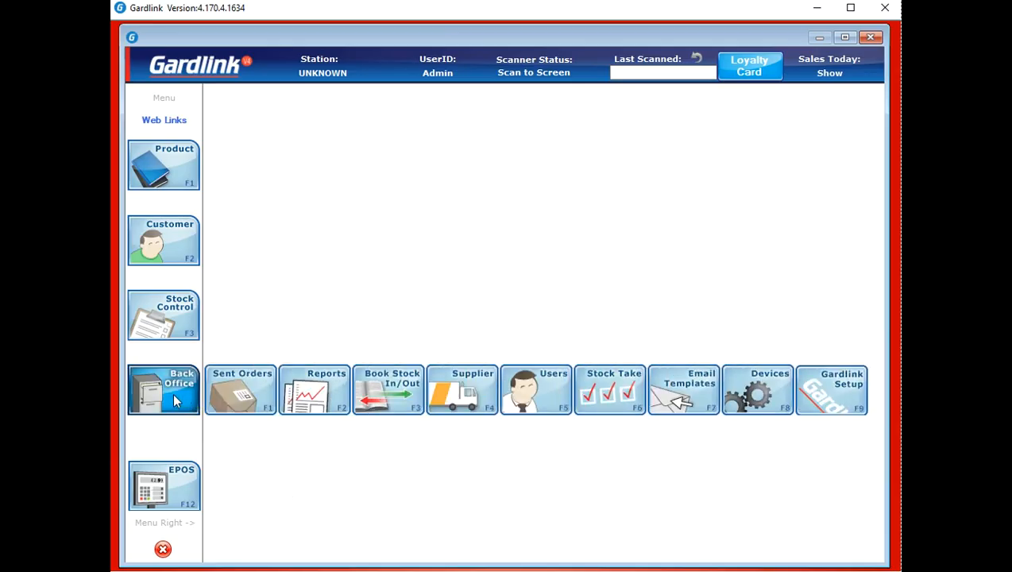
pyautogui.click(381, 405)
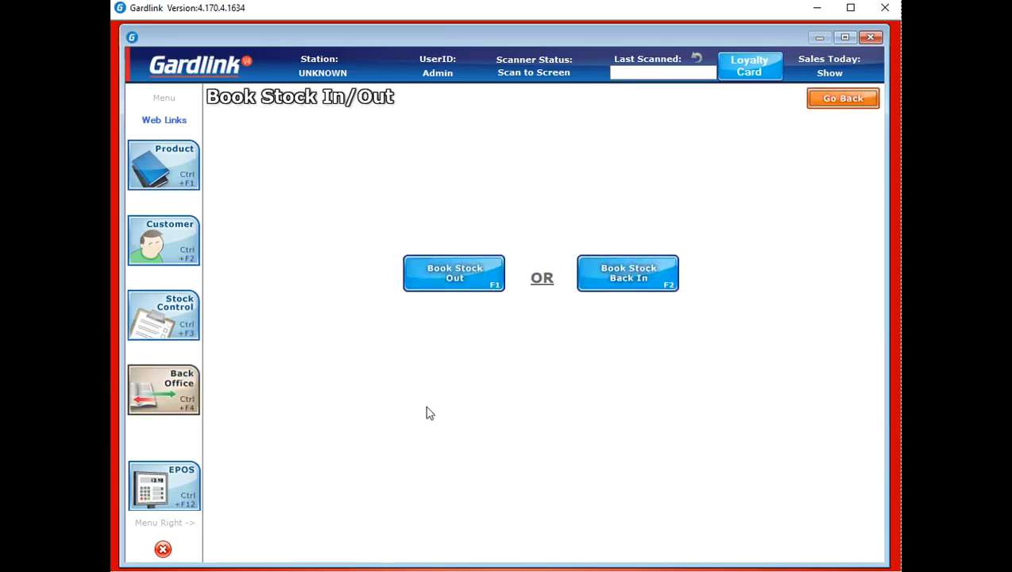
pyautogui.click(636, 282)
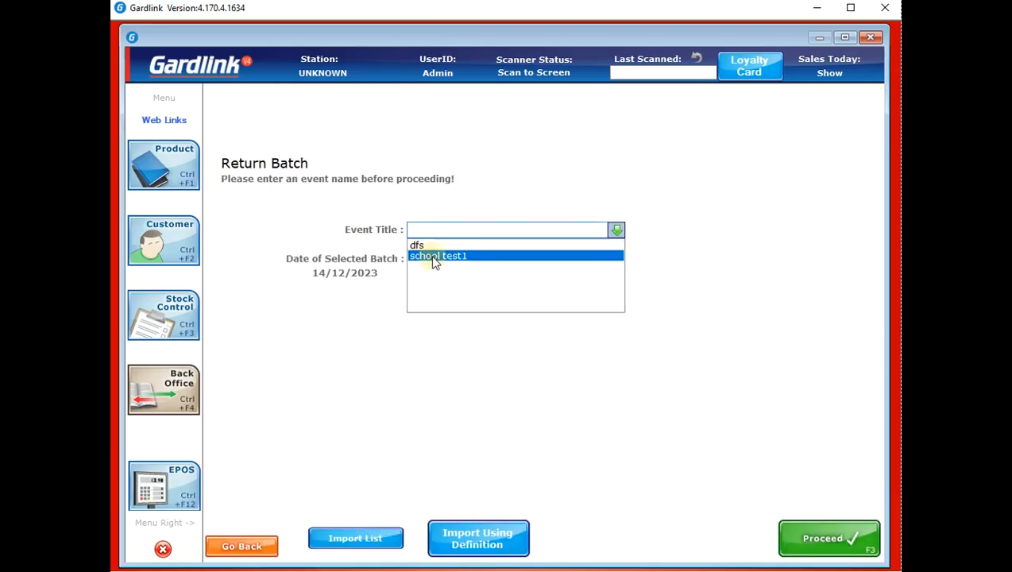
pyautogui.click(436, 257)
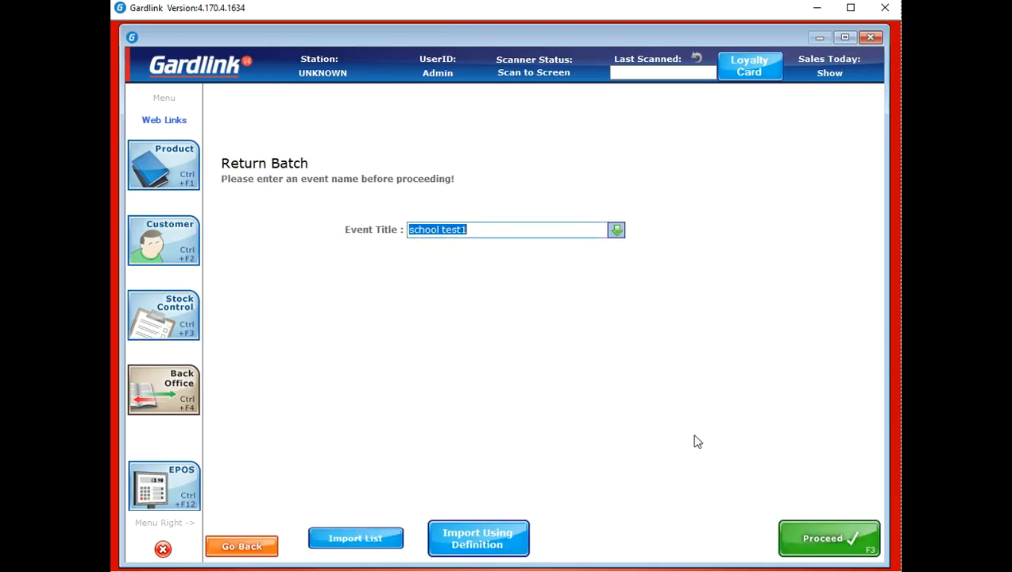
pyautogui.click(790, 534)
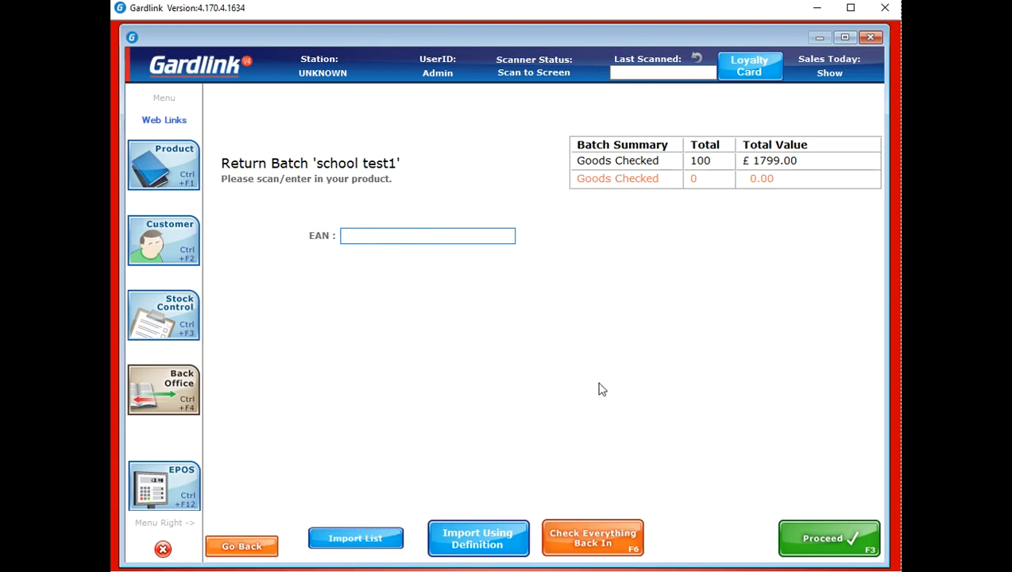
pyautogui.write('9781846539619')
pyautogui.press('Return')
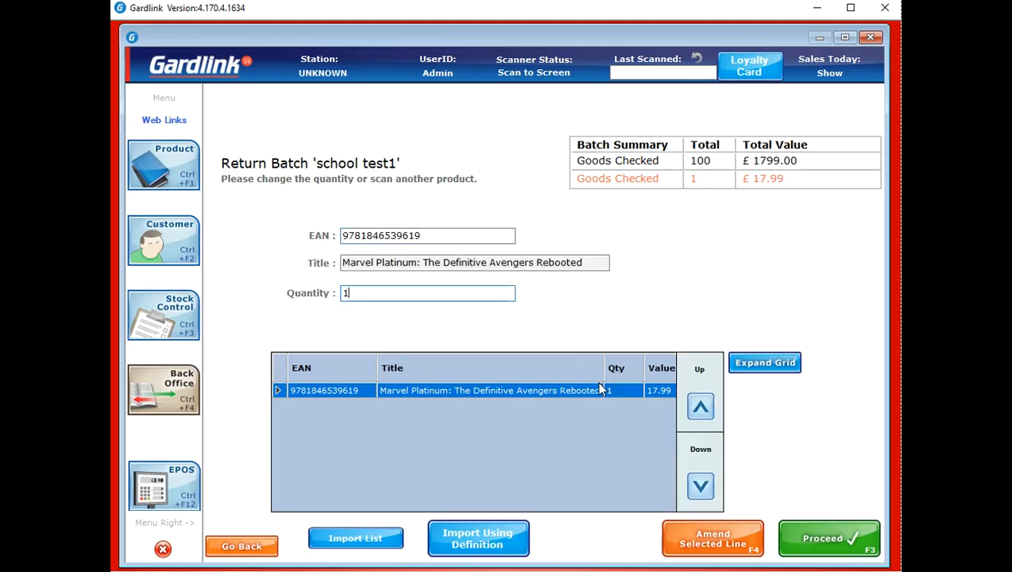
pyautogui.write('0')
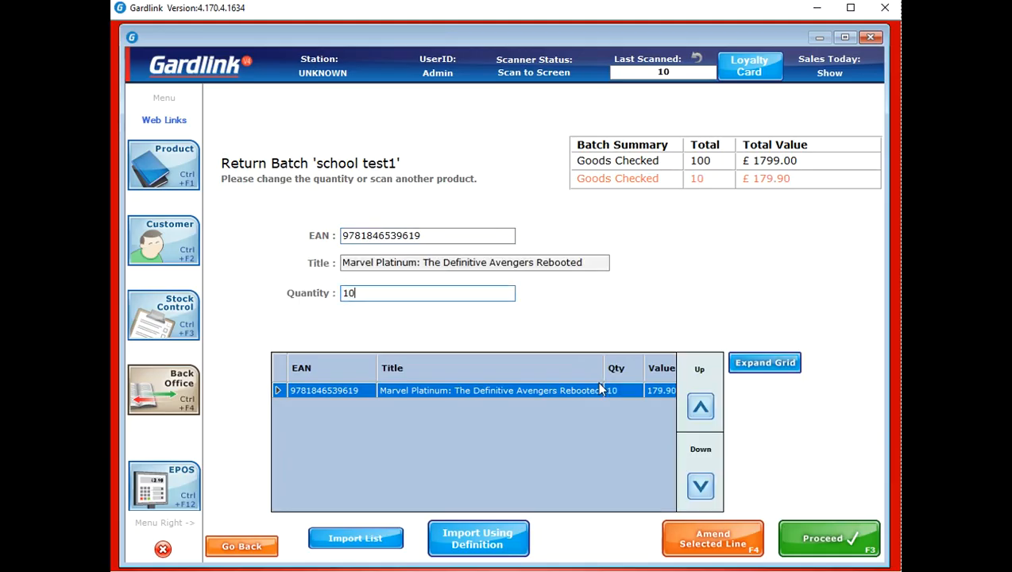
pyautogui.press('Return')
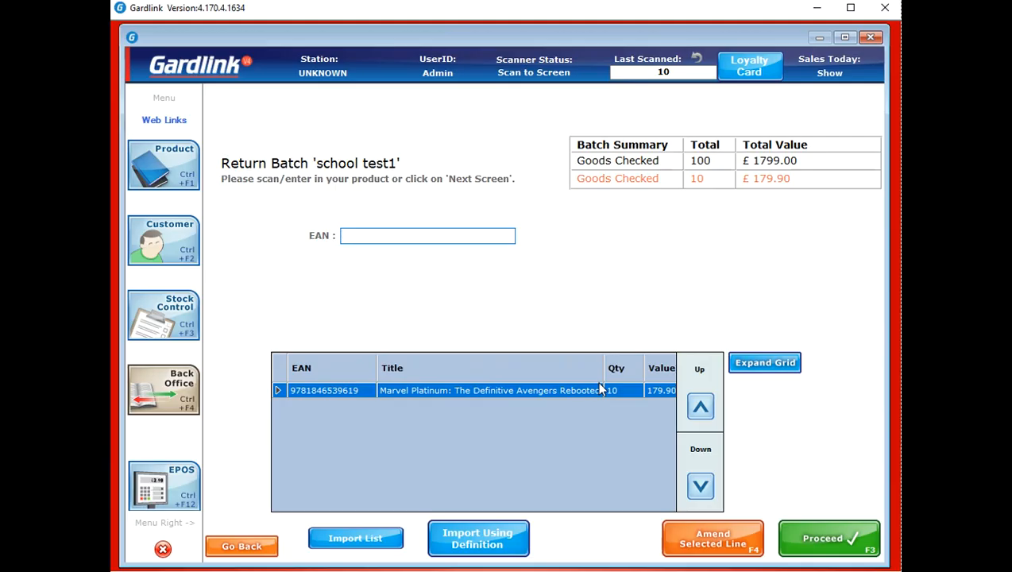
pyautogui.click(844, 528)
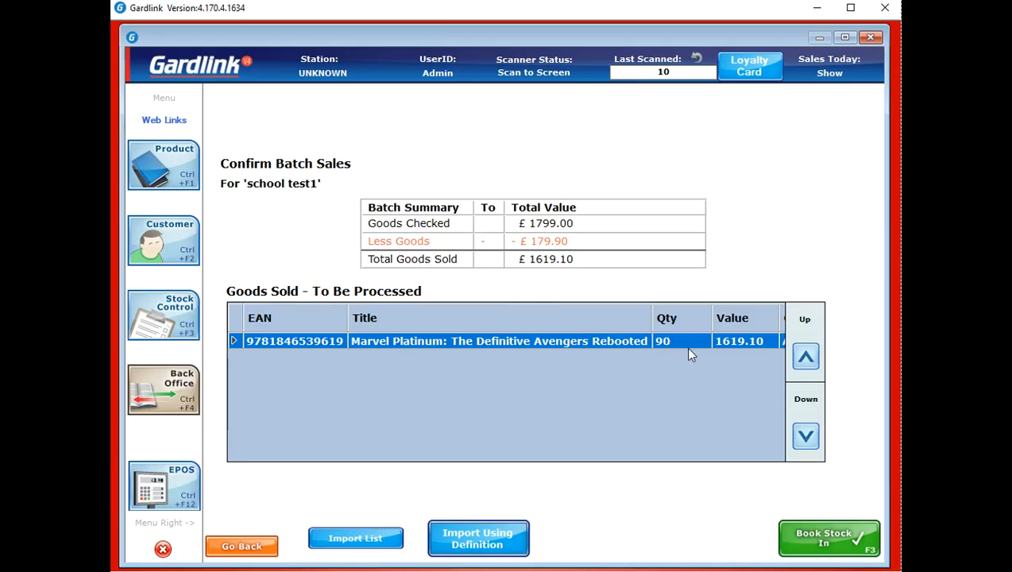
pyautogui.click(842, 551)
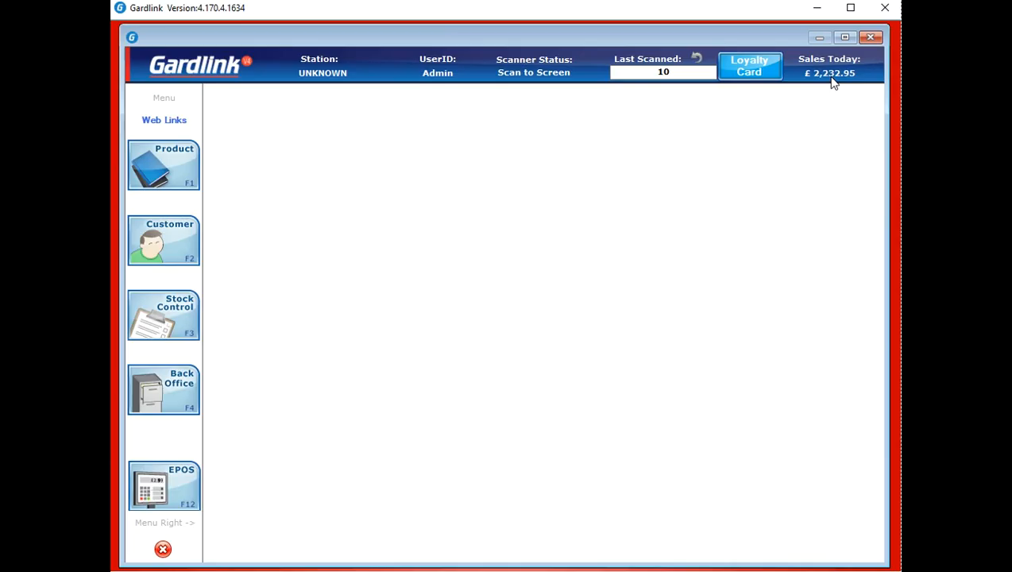
pyautogui.moveTo(137, 317)
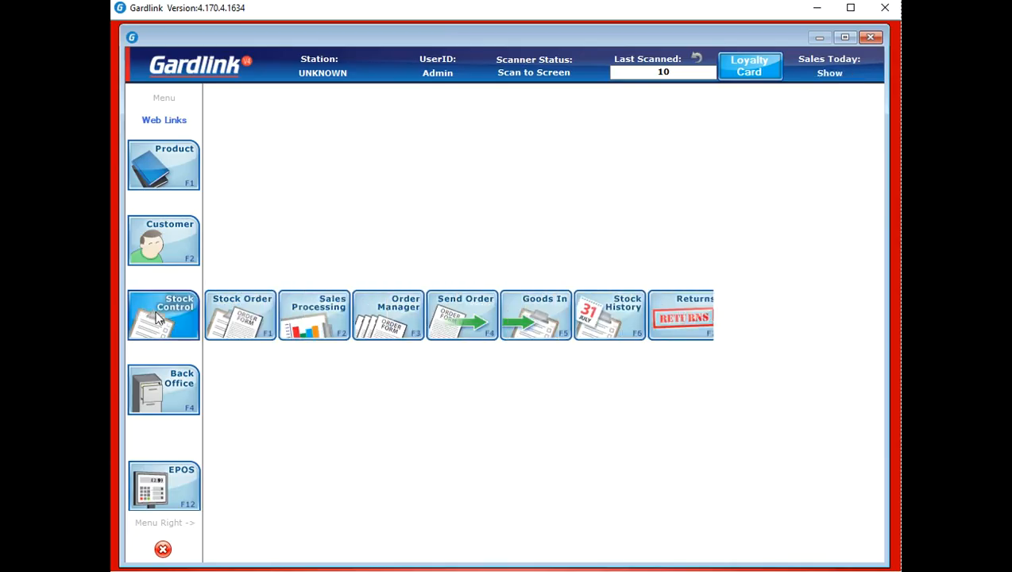
pyautogui.click(310, 315)
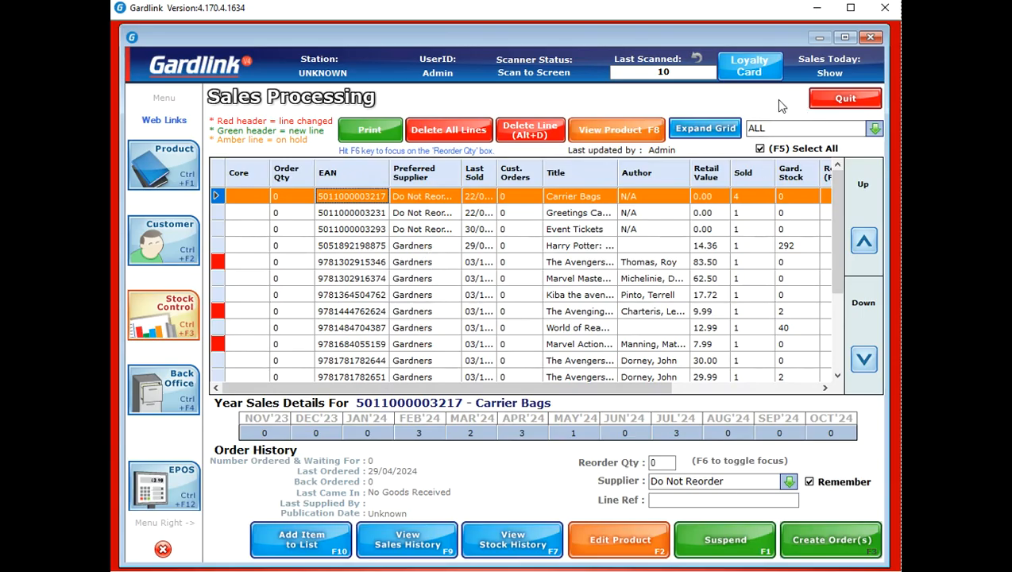
pyautogui.click(824, 112)
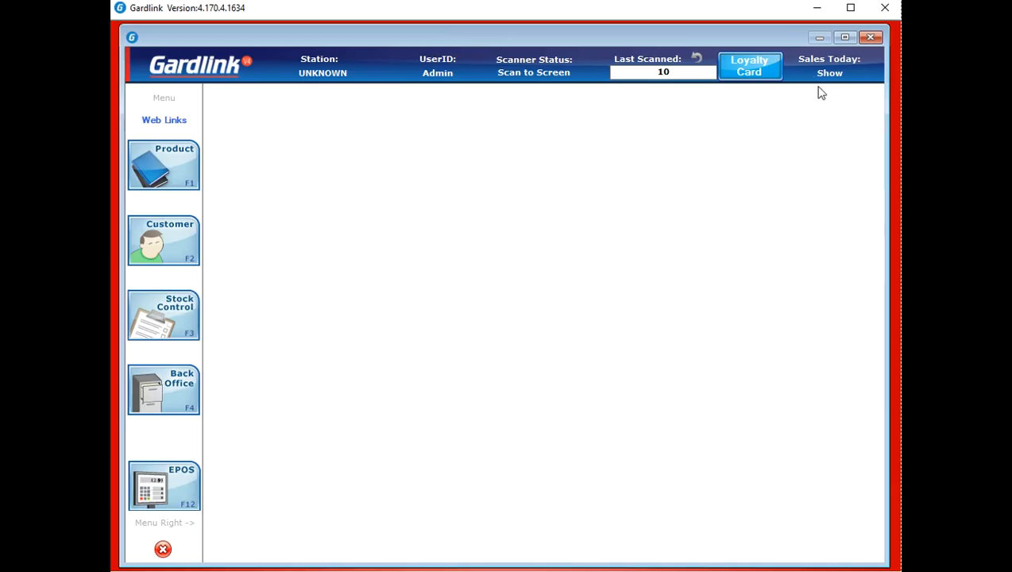
pyautogui.click(186, 386)
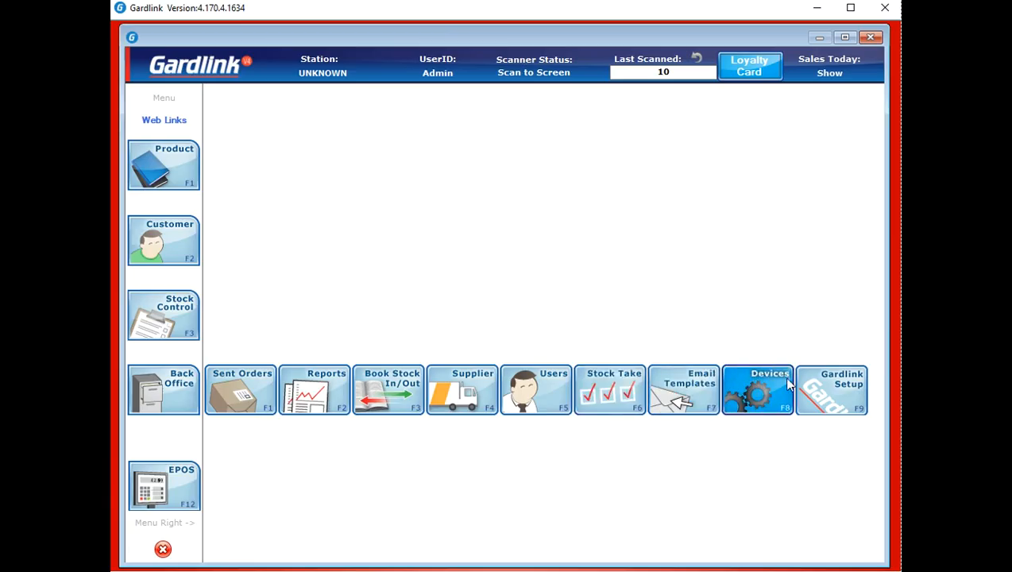
pyautogui.click(530, 282)
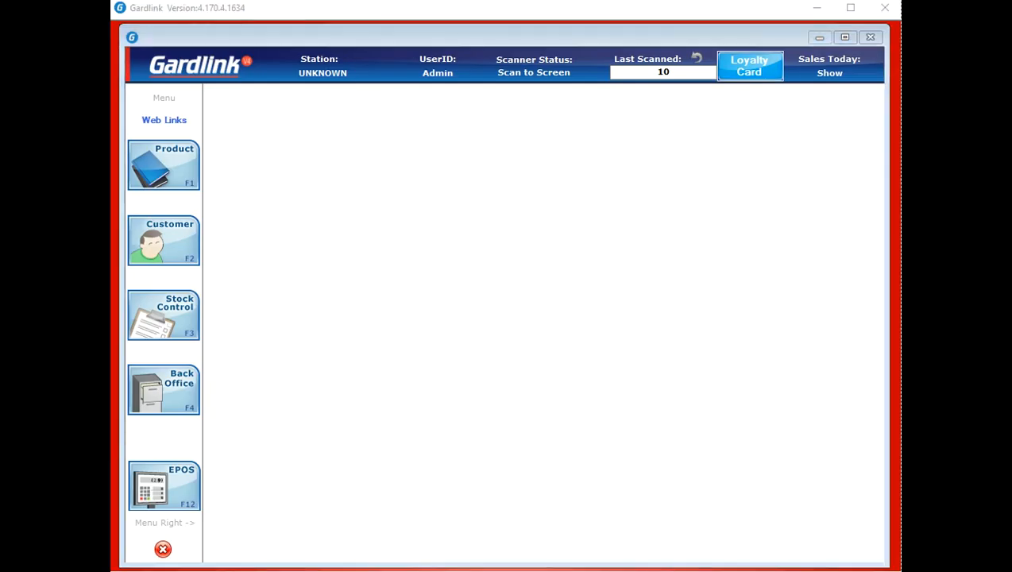
# Reposition the G4Reporter window and scroll through its full list of report names
pyautogui.moveTo(318, 35); pyautogui.dragTo(467, 73)
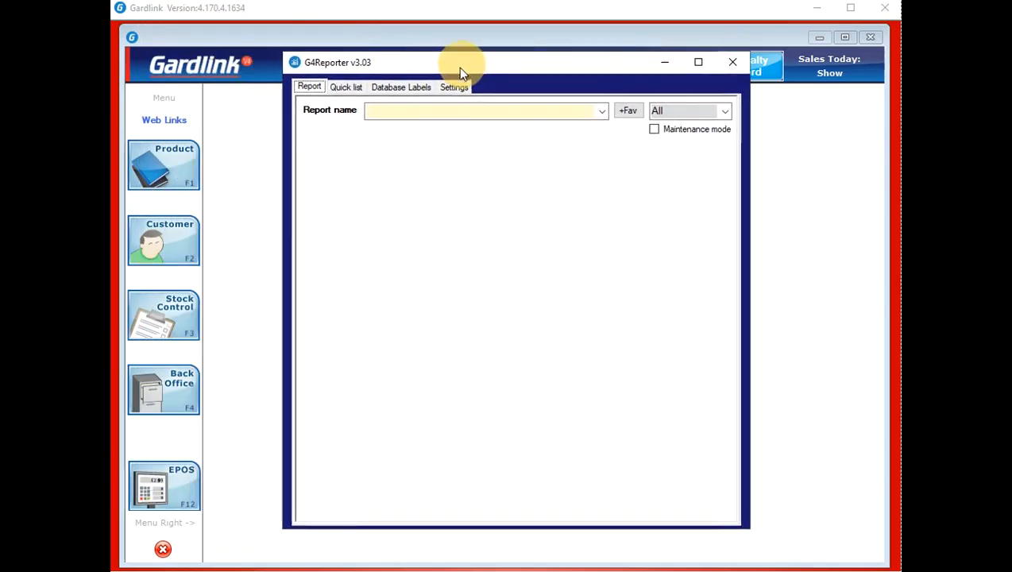
pyautogui.click(602, 113)
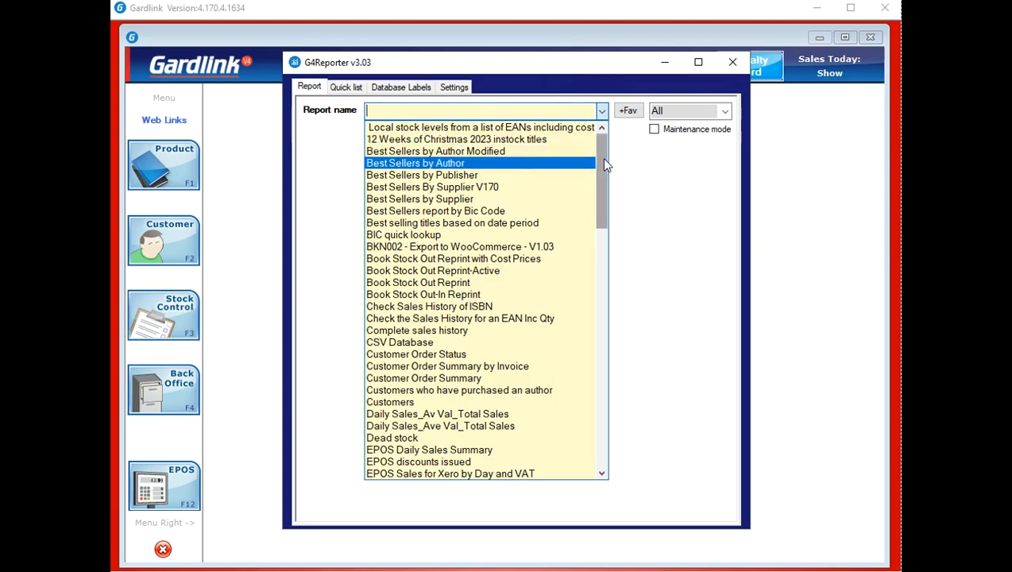
pyautogui.scroll(-2, 603, 159)
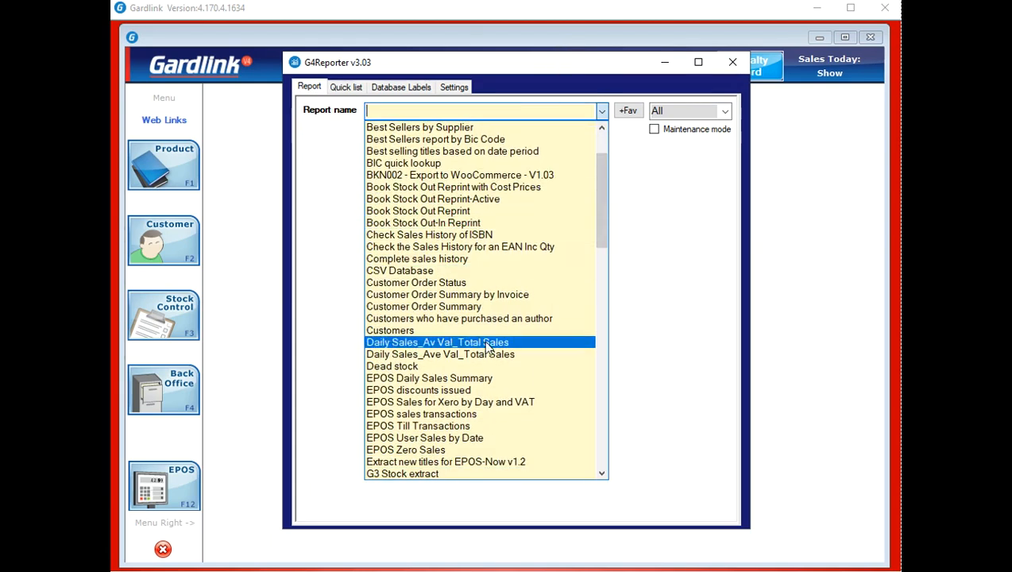
pyautogui.scroll(1, 453, 205)
pyautogui.scroll(1, 453, 205)
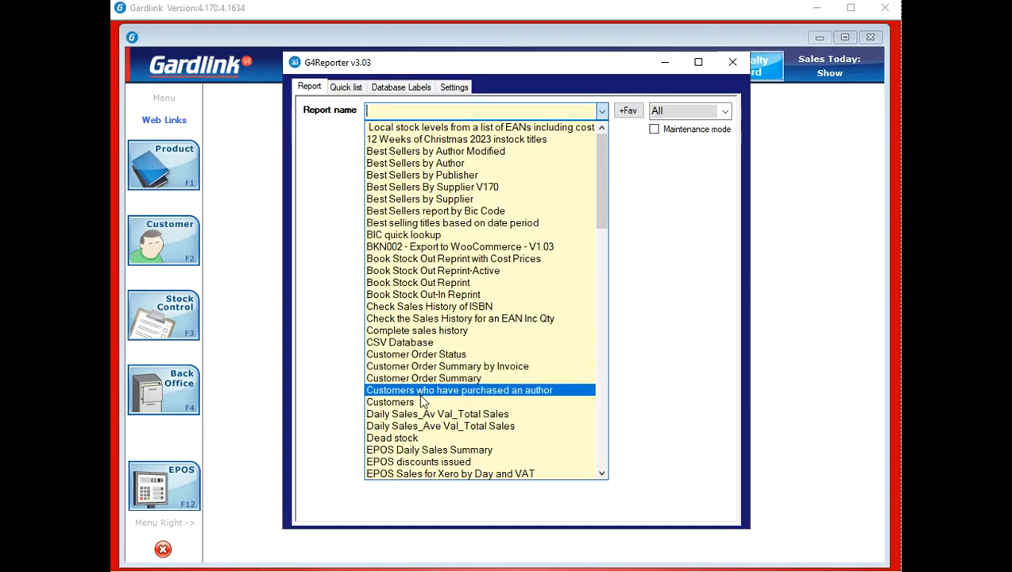
pyautogui.scroll(-2, 422, 389)
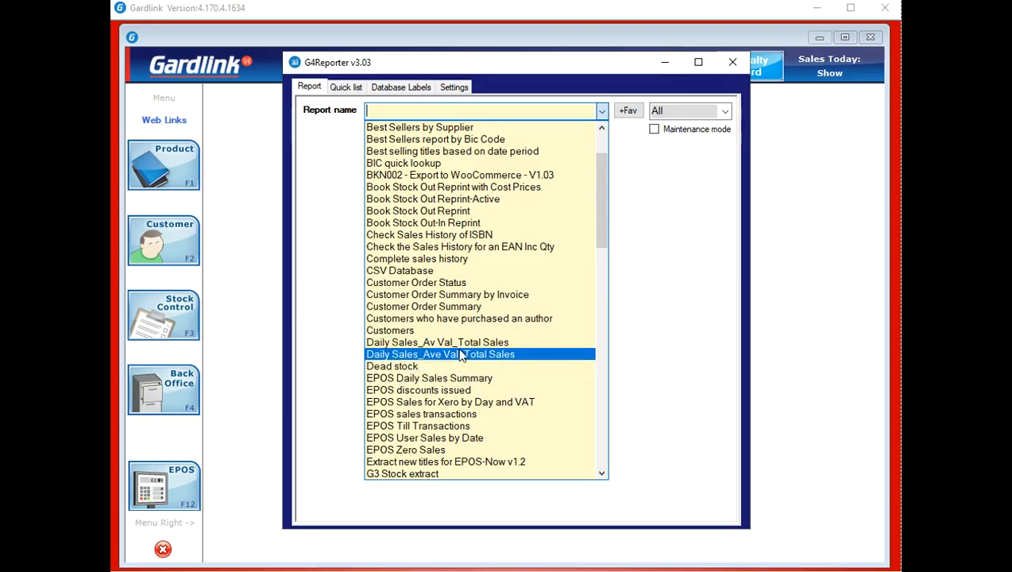
pyautogui.scroll(-6, 463, 352)
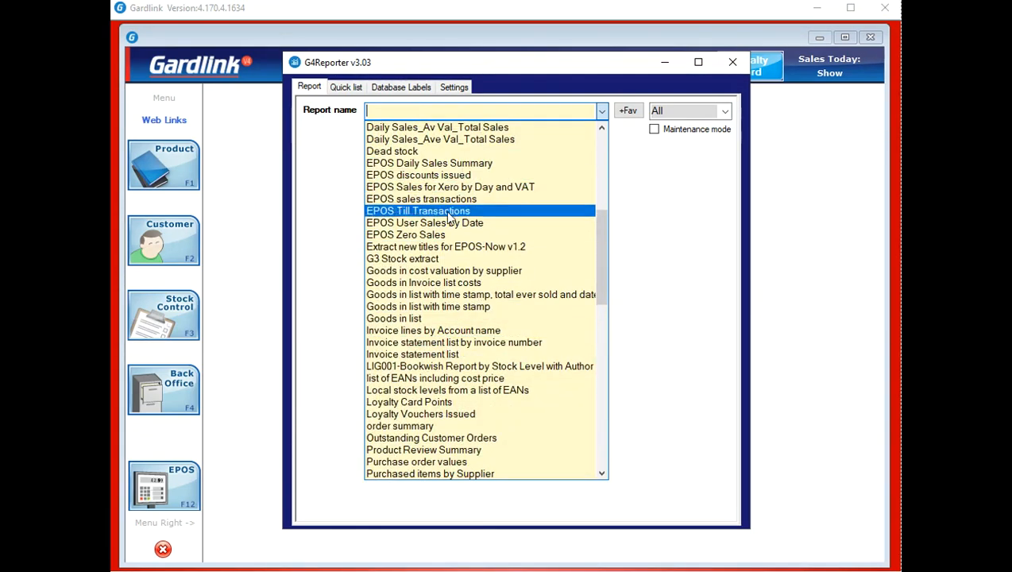
pyautogui.scroll(-1, 454, 385)
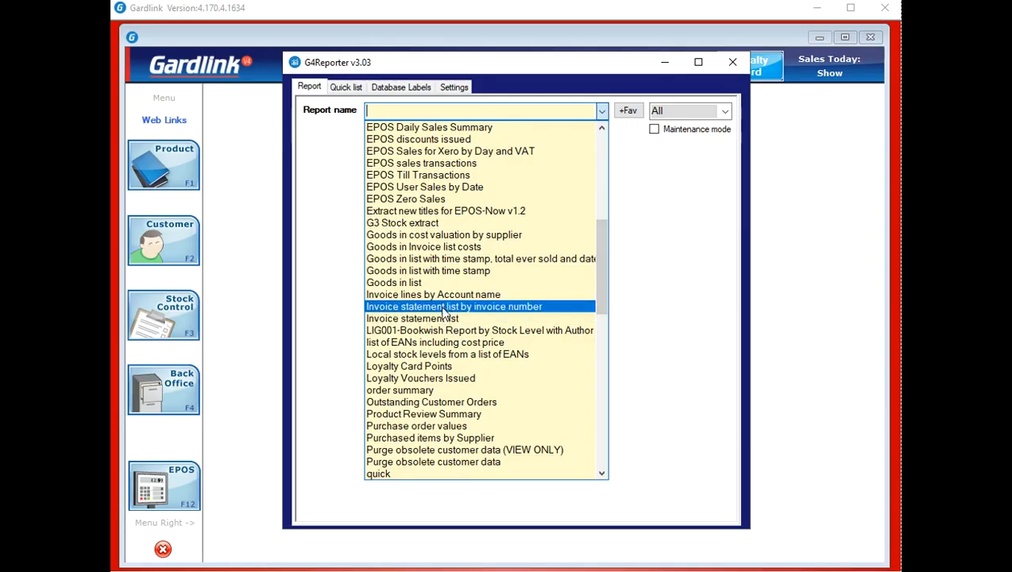
pyautogui.scroll(-3, 442, 308)
# Select the Recommended returns report, browse the report list once more, and close it
pyautogui.click(393, 425)
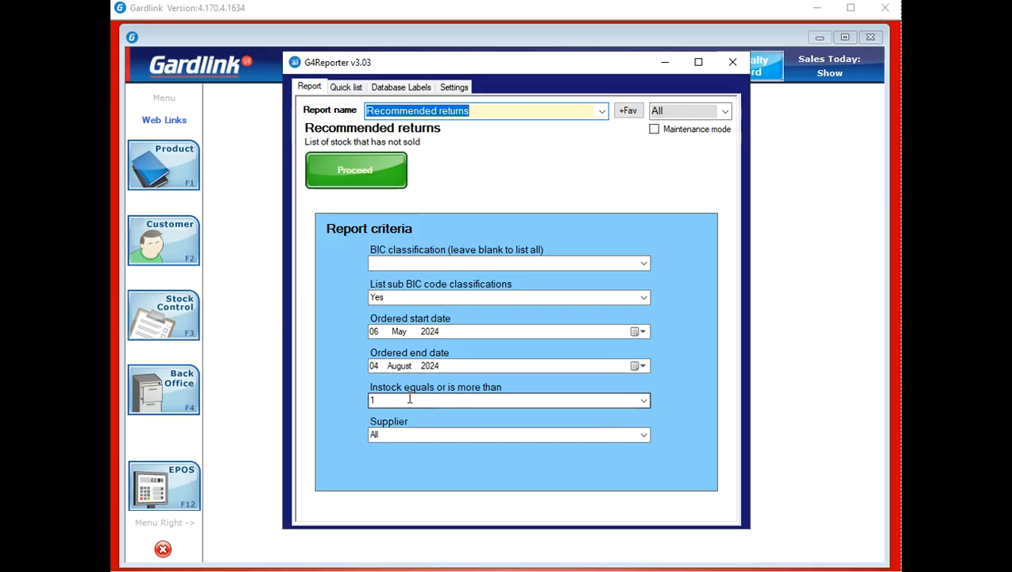
pyautogui.click(603, 110)
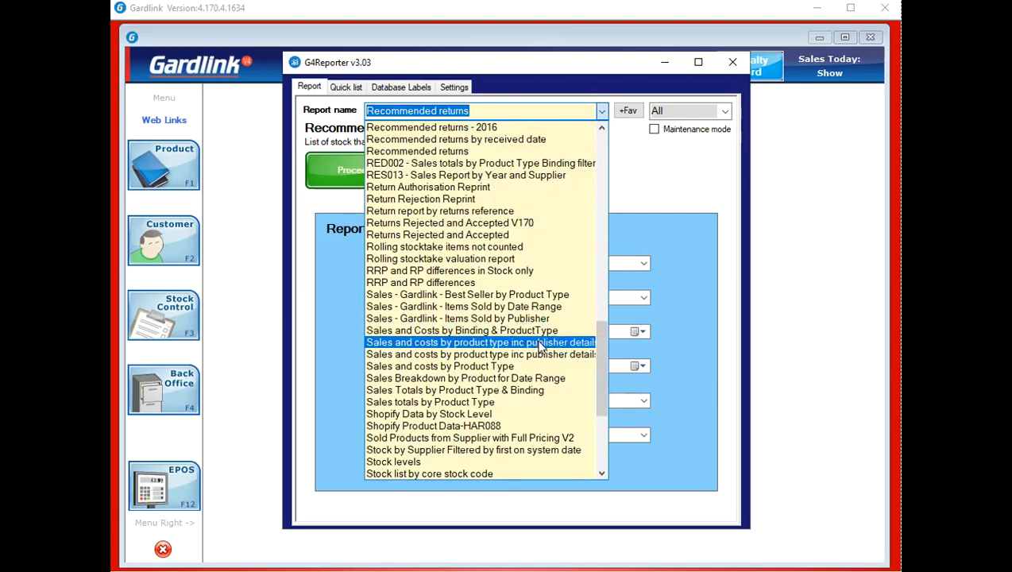
pyautogui.scroll(-4, 543, 353)
pyautogui.scroll(-2, 542, 351)
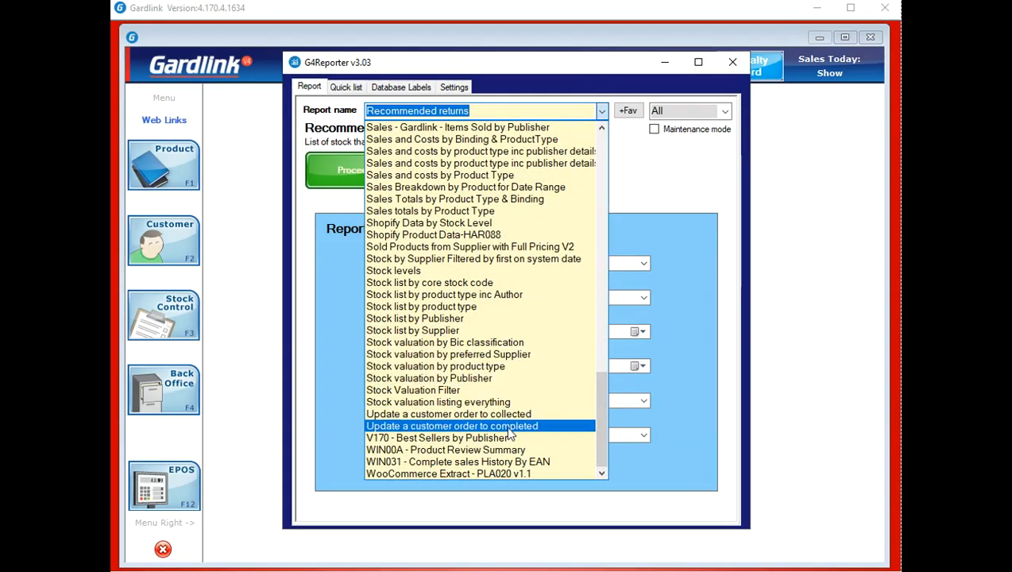
pyautogui.scroll(2, 505, 414)
pyautogui.scroll(7, 506, 416)
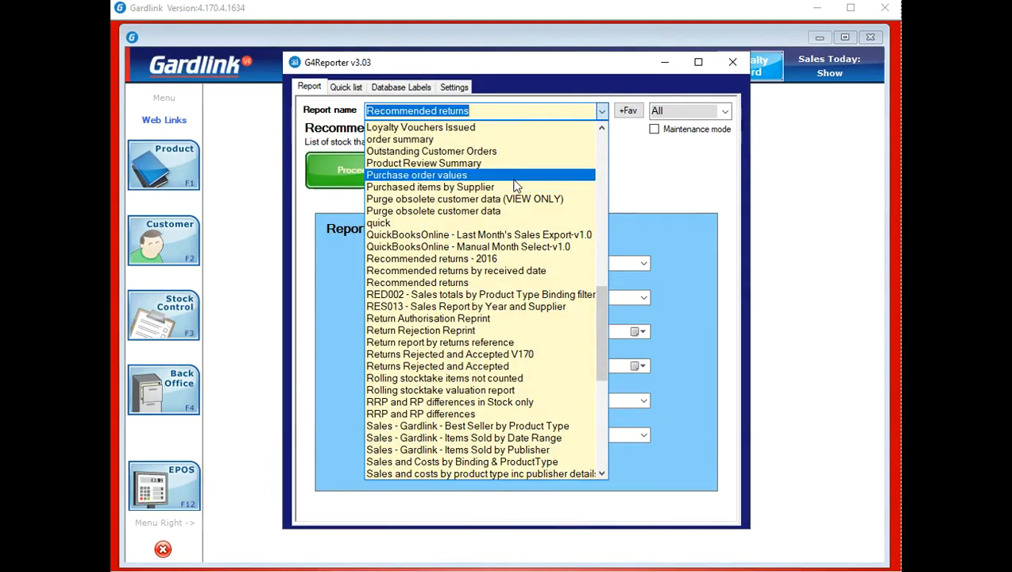
pyautogui.click(662, 184)
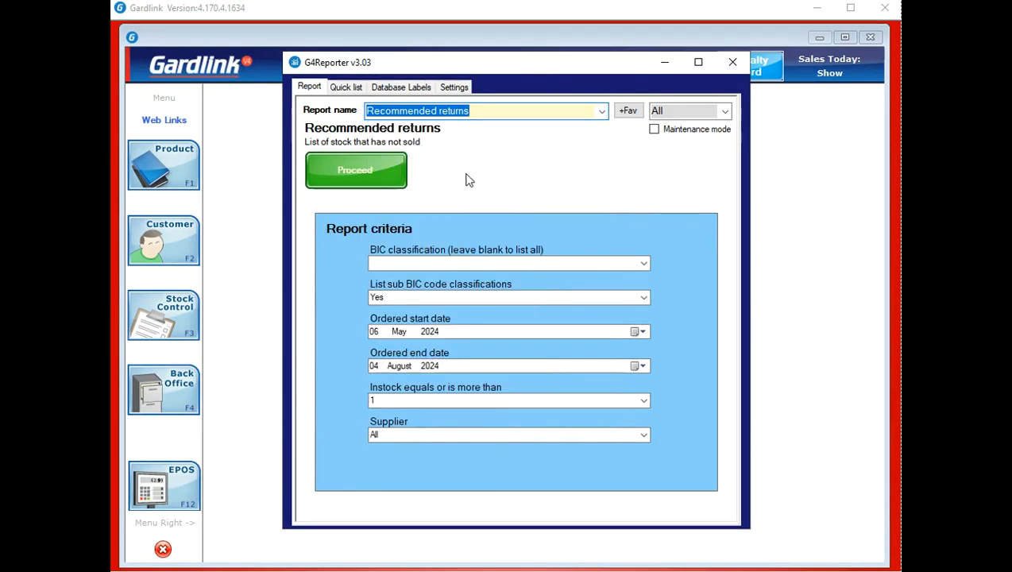